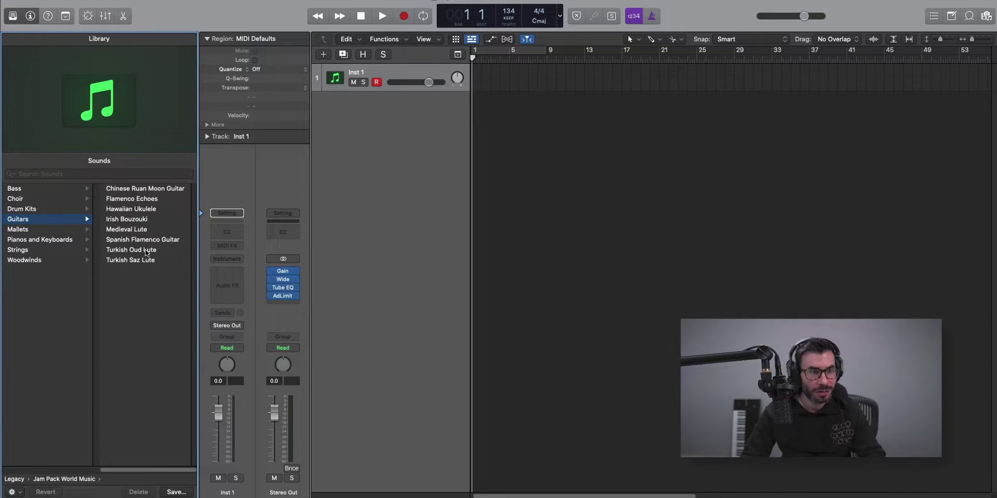
Load the Spanish Flamenco Guitar patch on the track and create an empty region across bars 1–8, opened for note editing.
left_click(146, 240)
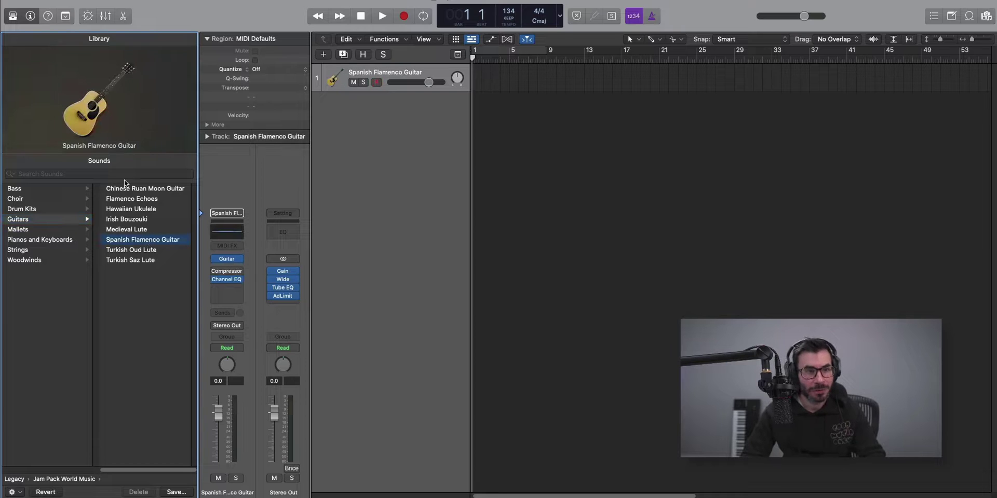
key("y")
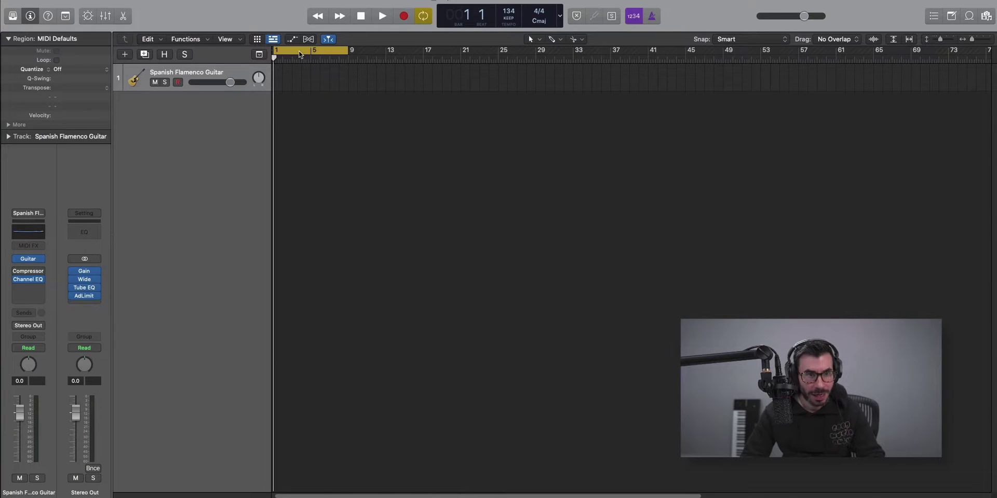
left_click_drag(281, 88, 348, 89)
key("p")
Enter the quarter notes C2, G2, C3 and D3 one after another across bar 1 of the guitar region.
left_click(350, 416, "super")
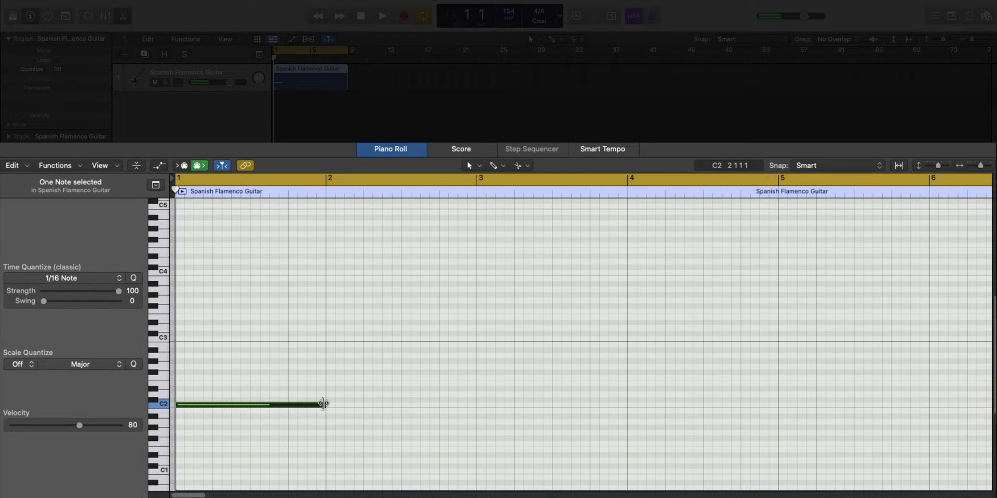
left_click_drag(323, 403, 209, 430)
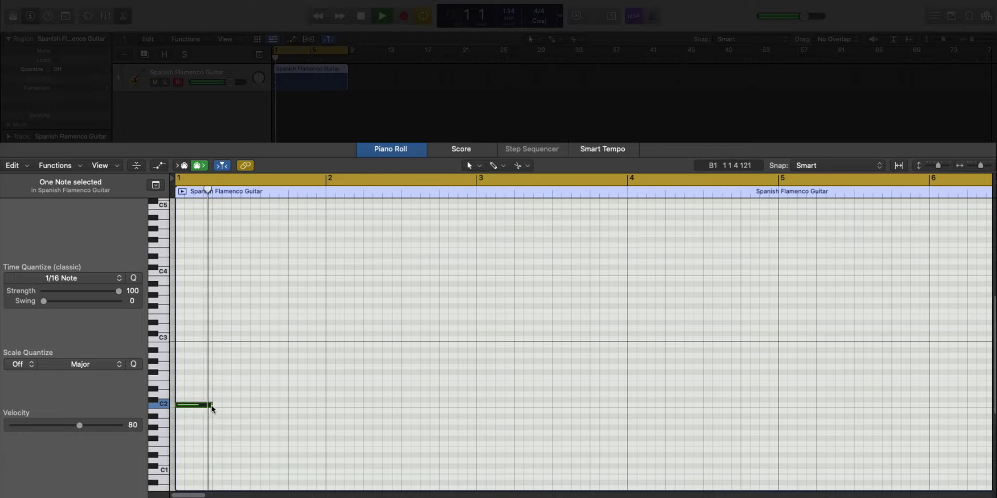
left_click(253, 338, "super")
key("space")
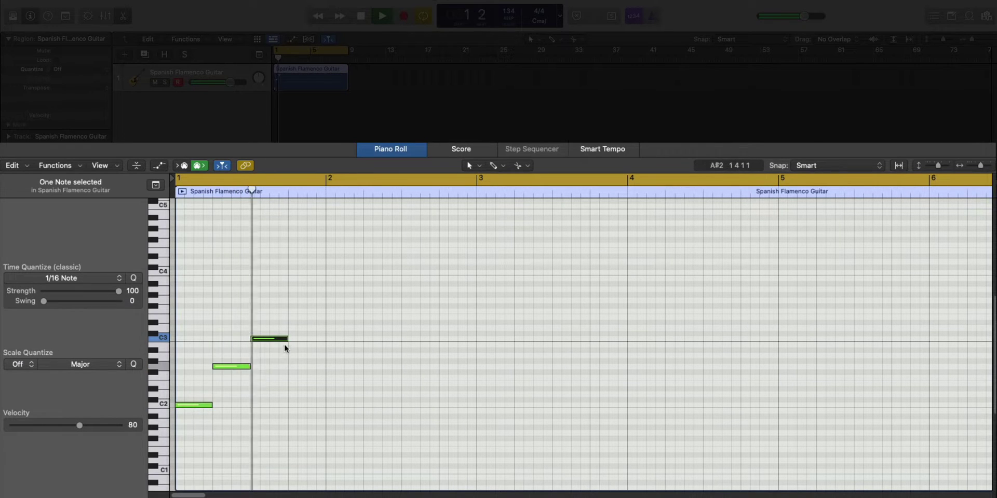
left_click(289, 328, "super")
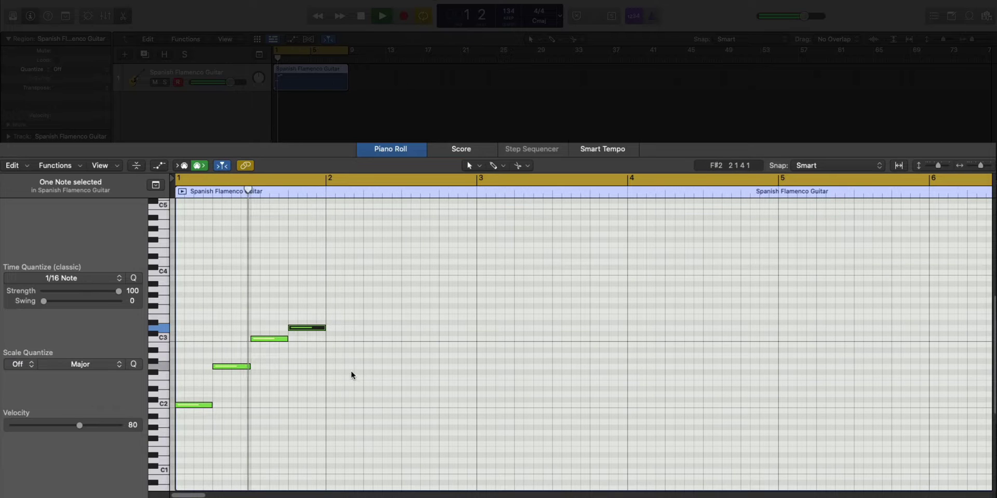
Enter the quarter notes F2, D#3, F3 and G3 one after another across bar 2.
left_click(336, 377, "super")
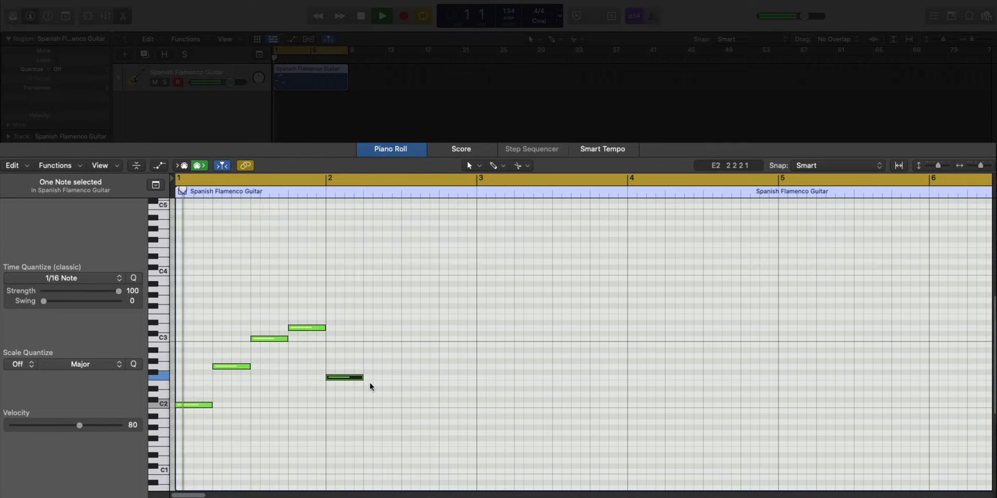
left_click(371, 323, "super")
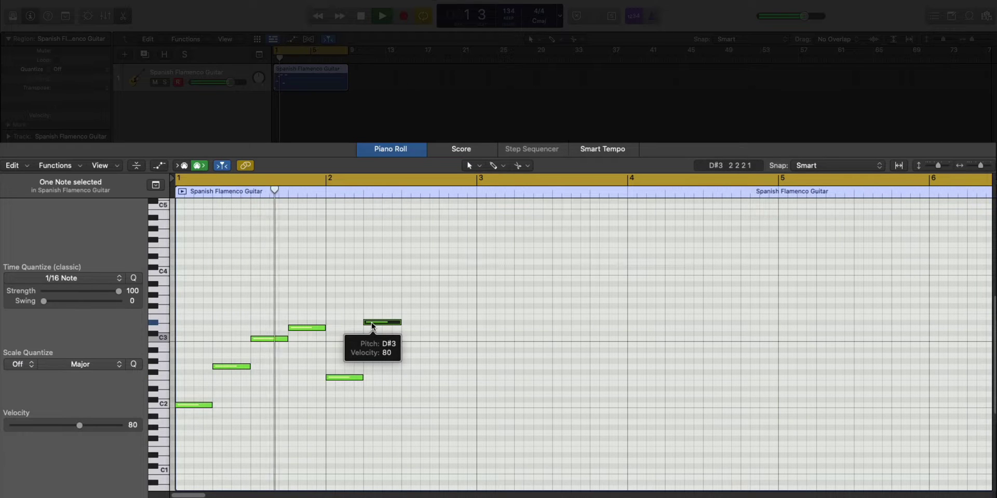
left_click(407, 301, "super")
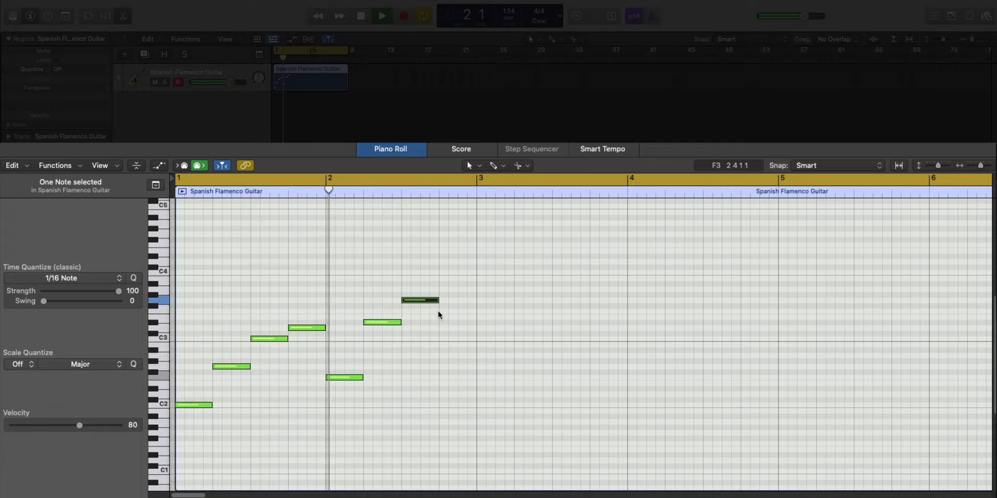
left_click_drag(417, 301, 417, 312)
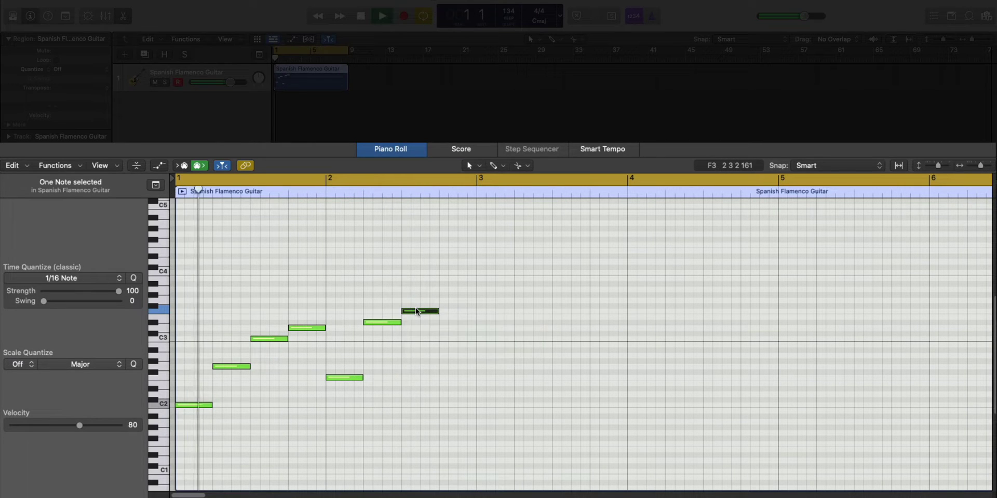
left_click(445, 301)
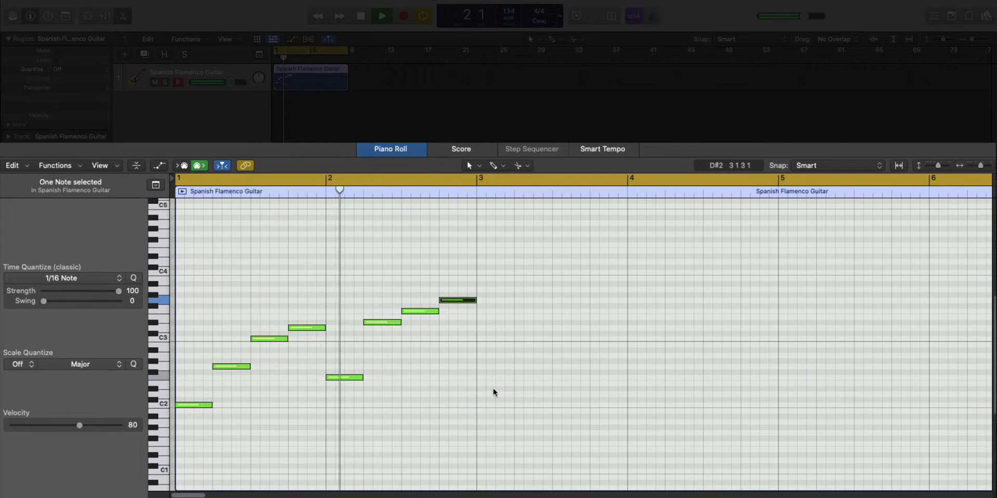
left_click(489, 401)
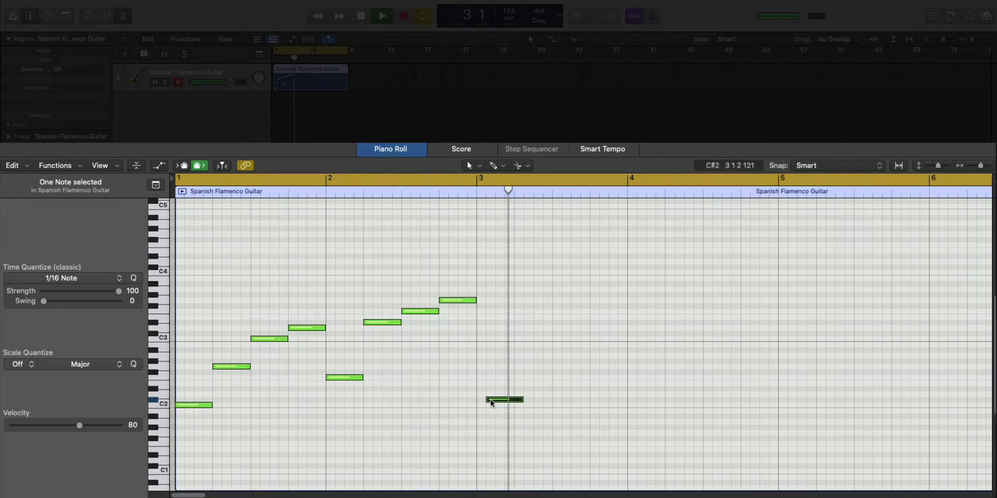
key("space")
left_click_drag(490, 401, 487, 406)
key("space")
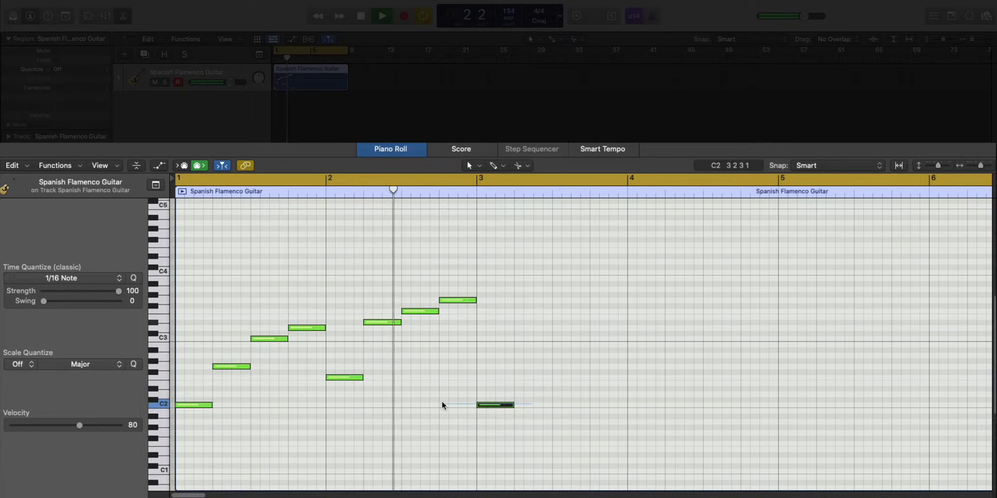
key("space")
key("Delete")
Repeat all the notes of bars 1–2 into bars 3–4 and play the result.
left_click_drag(554, 451, 204, 294)
key("super+r")
left_click(527, 356)
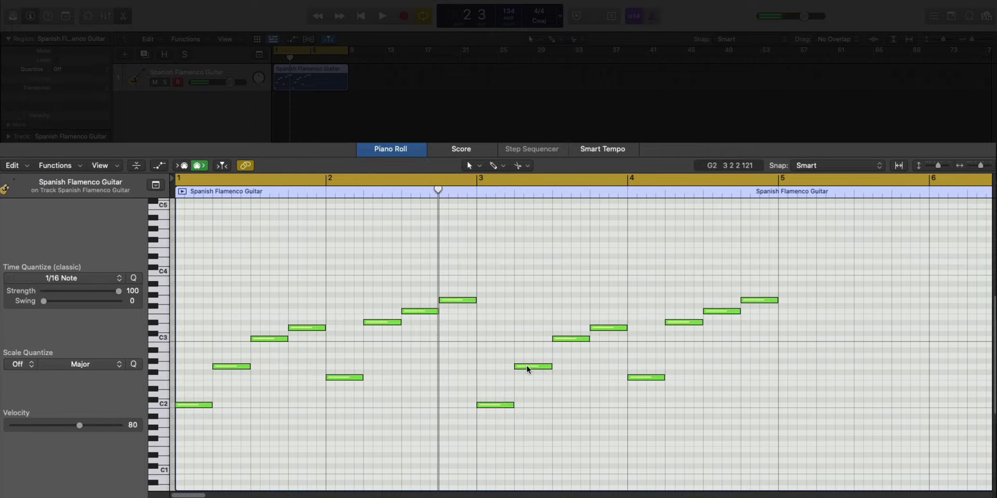
key("space")
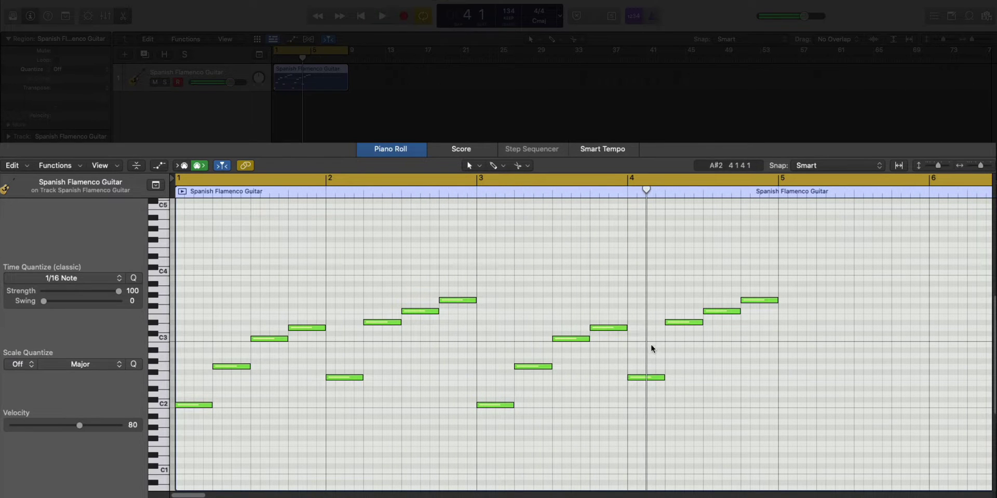
Raise the first note of bar 4 an octave to F3 and delete the D#3 note on the bar's second beat.
key("alt+shift+Up")
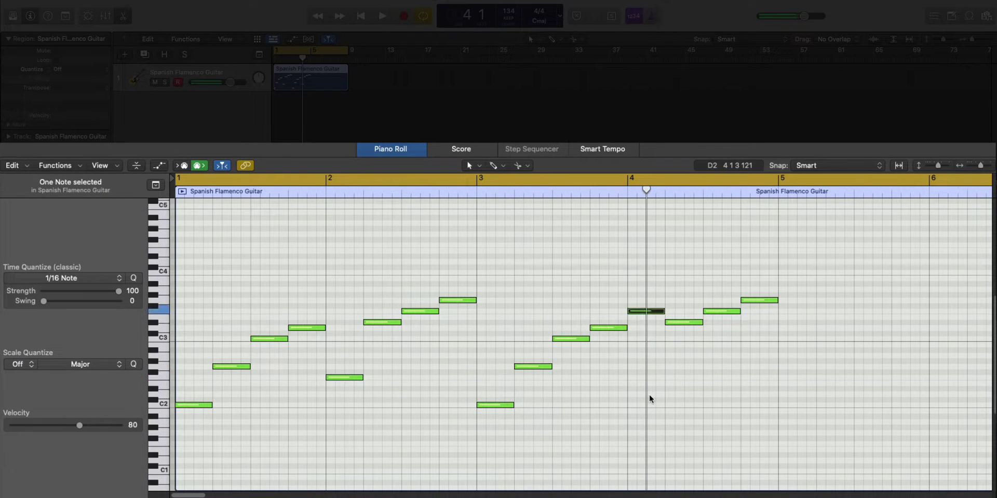
key("space")
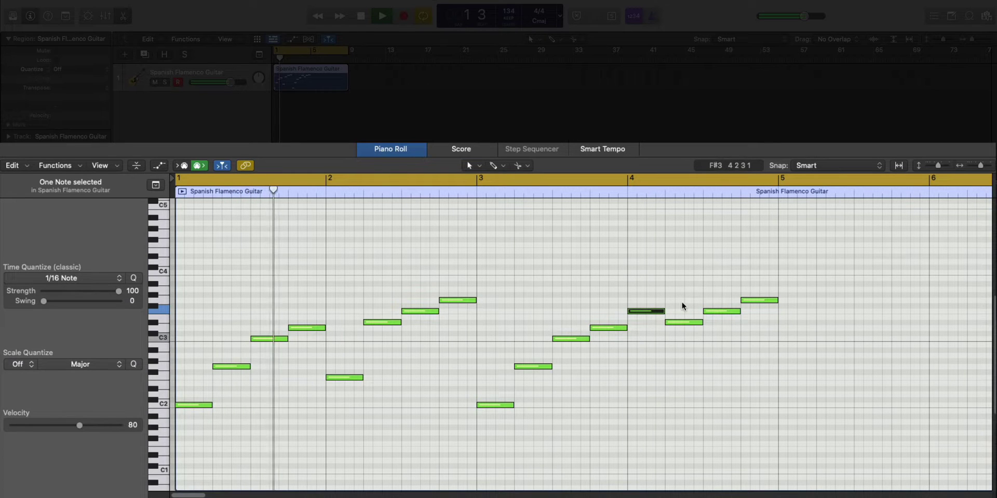
left_click(685, 322)
key("Delete")
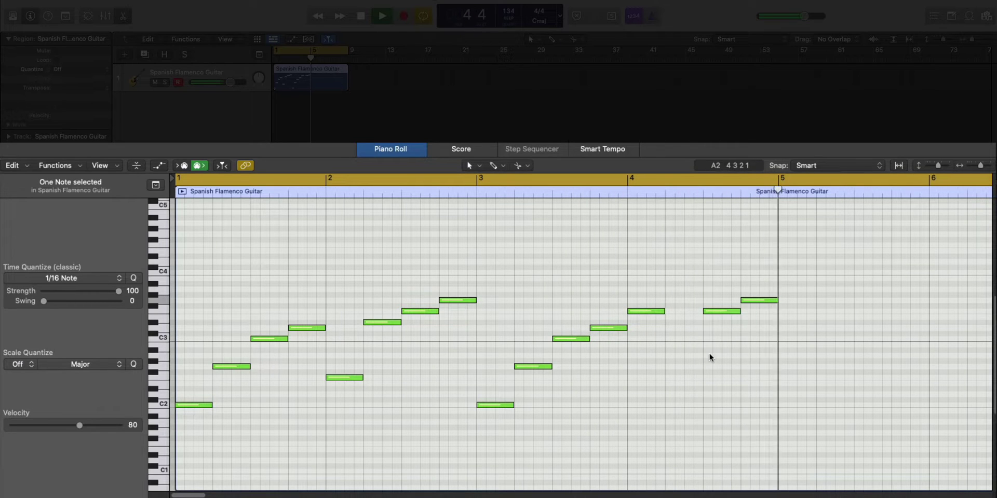
key("space")
Lower the third-beat note of bar 4 to F2 and set the velocity of the bar's last two notes to 30.
left_click_drag(719, 311, 721, 378)
left_click_drag(747, 272, 719, 397)
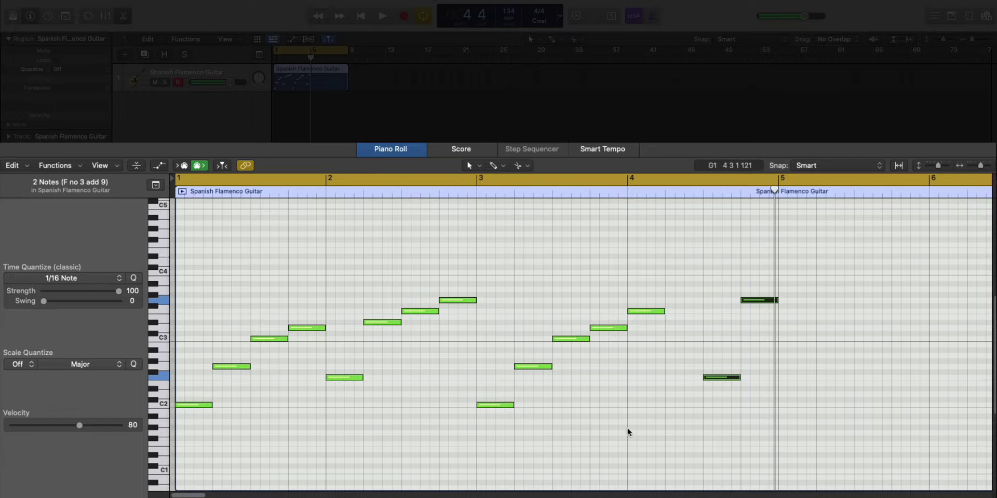
left_click_drag(64, 428, 44, 432)
left_click(479, 469)
key("space")
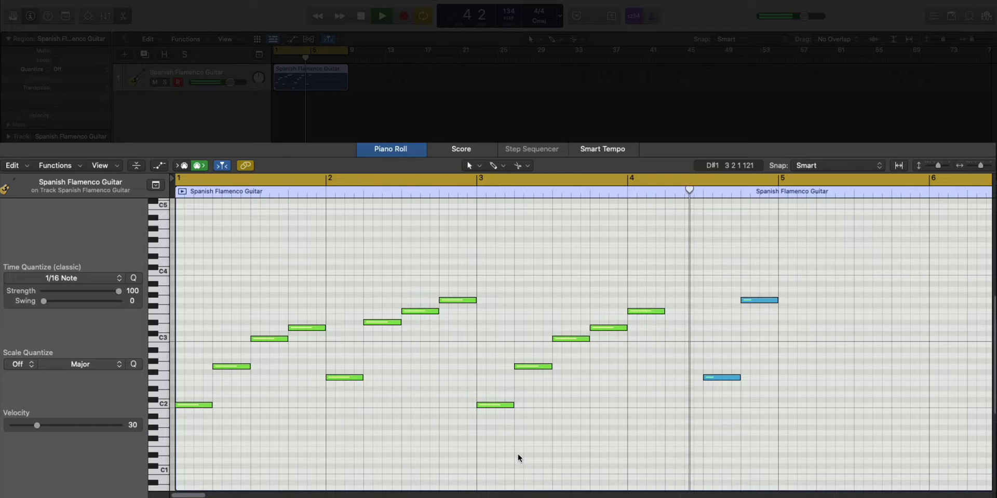
key("space")
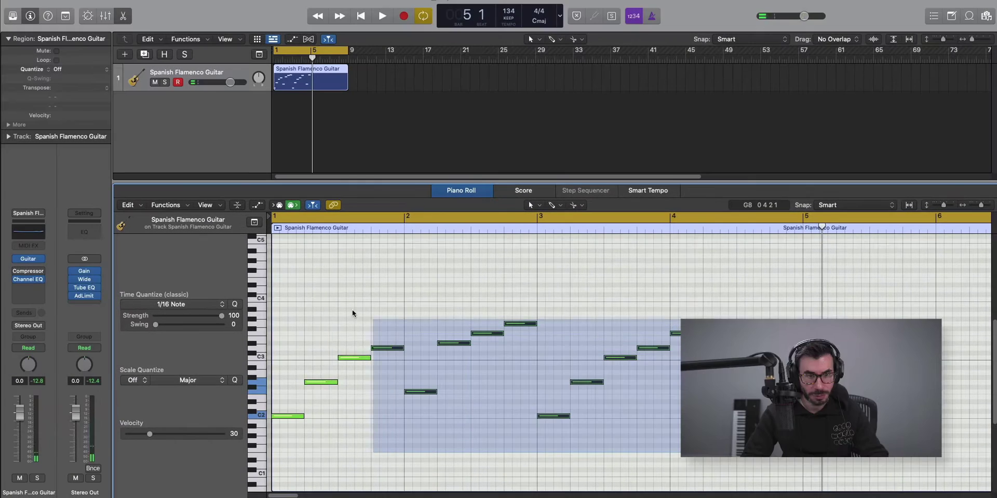
Repeat the full four-bar guitar pattern into bars 5–8 and remove the excess region past the start of bar 9.
key("super+a")
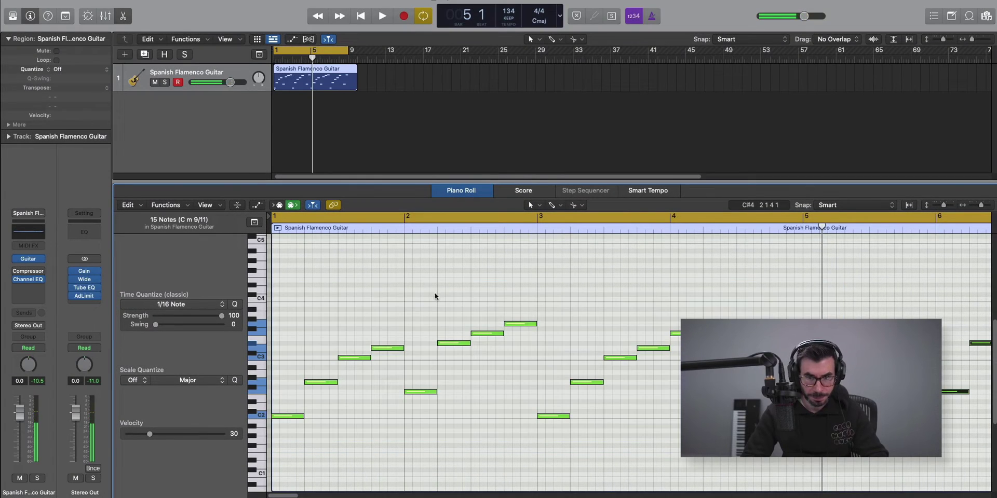
left_click(431, 287, "ctrl+alt")
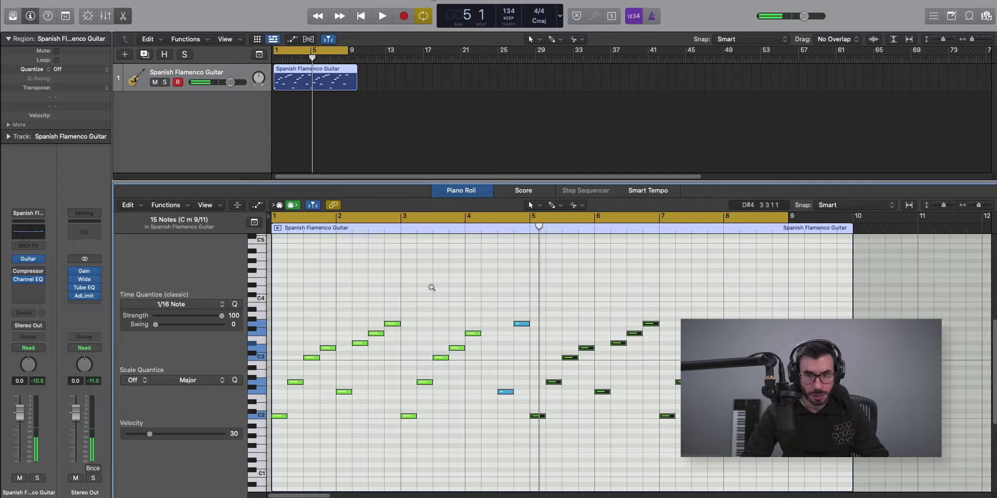
left_click(351, 69)
key("Delete")
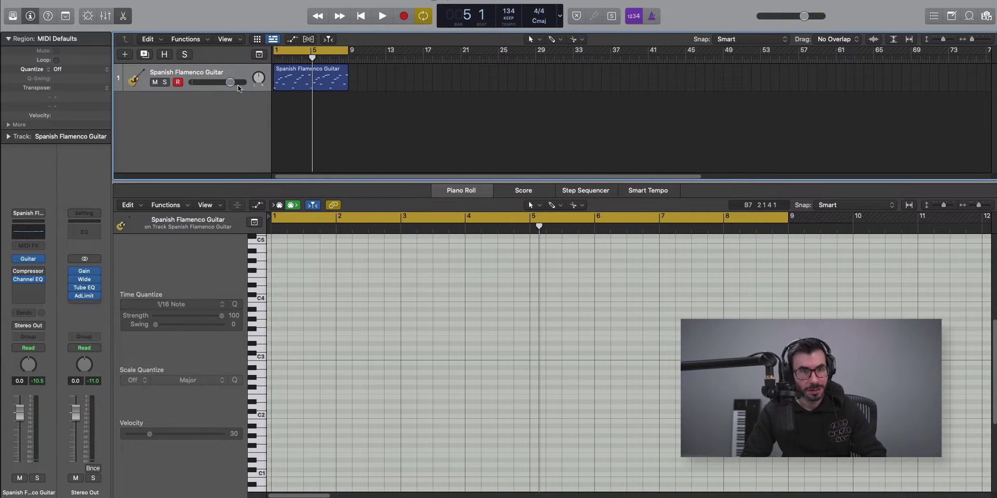
Create one new software instrument track with an empty channel strip and load Alchemy as its instrument.
left_click(124, 55)
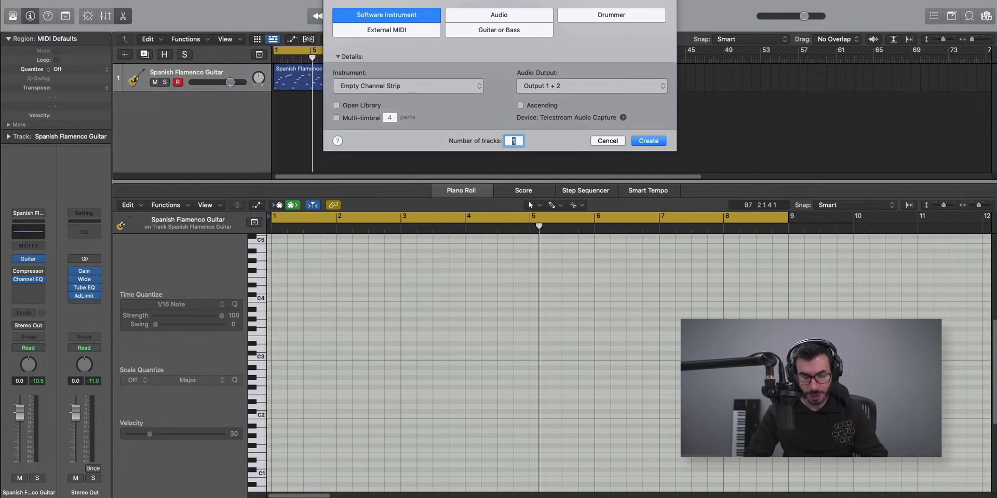
key("Return")
left_click(37, 265)
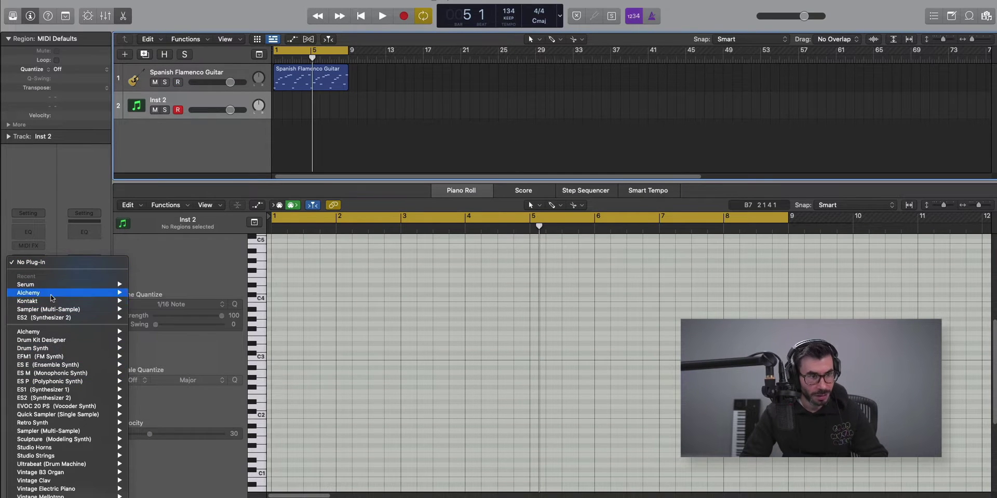
left_click(147, 293)
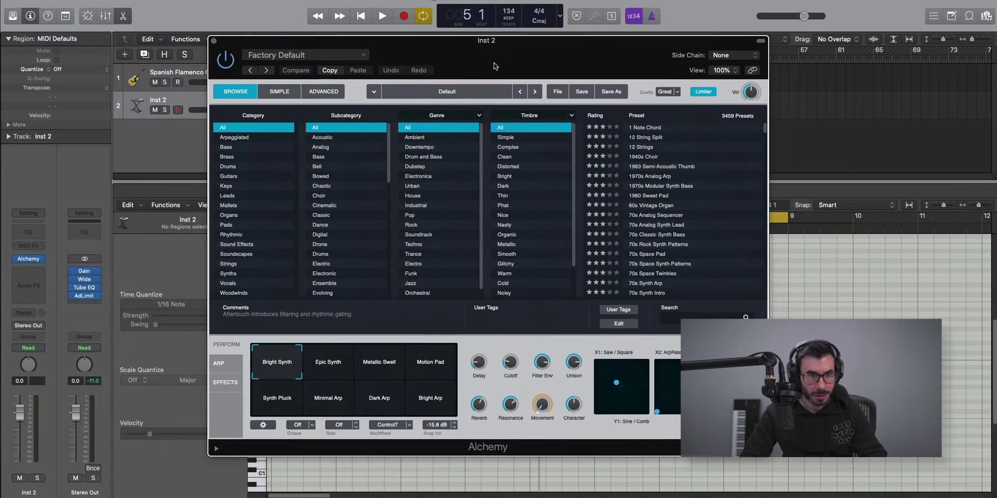
Load the Choir-Female-Ee preset from Alchemy's Vocals category and close the plug-in window.
left_click(250, 283)
scroll(662, 248, "down", 10)
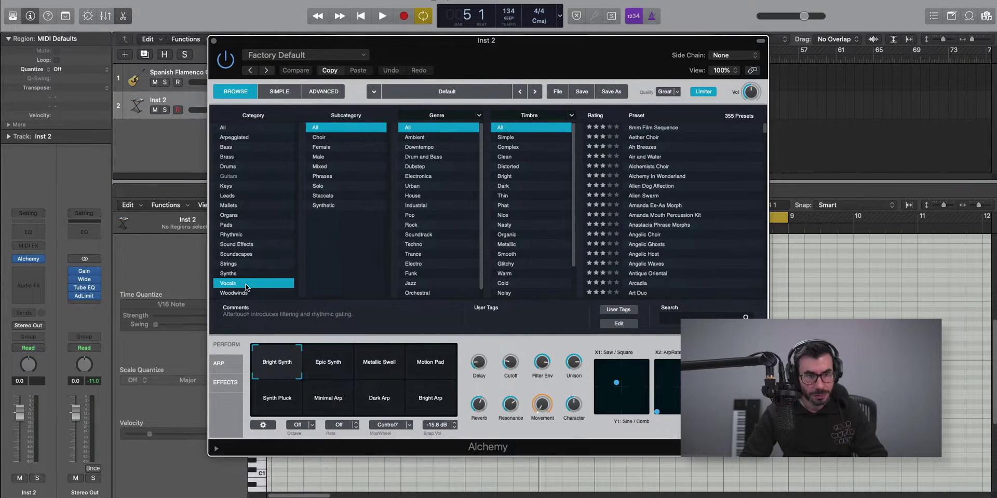
scroll(662, 247, "up", 3)
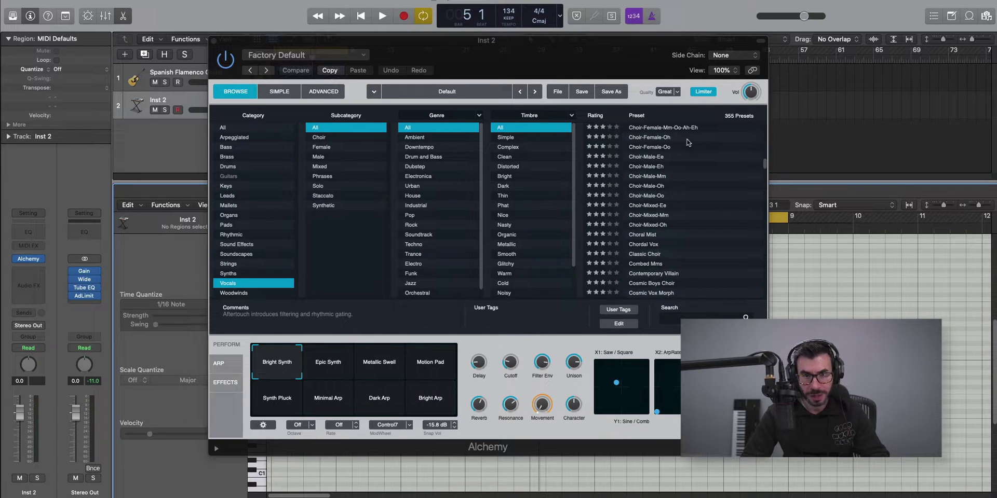
left_click(675, 169)
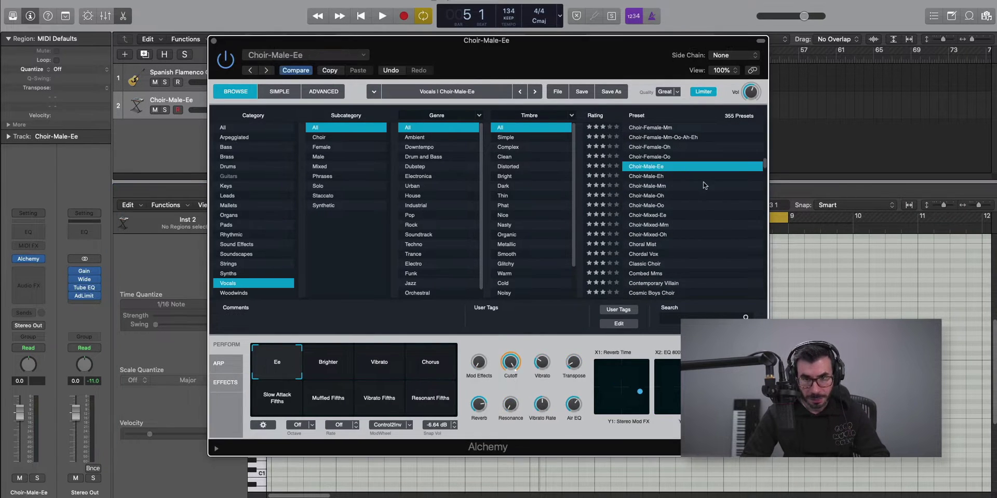
scroll(672, 153, "up", 2)
left_click(654, 138)
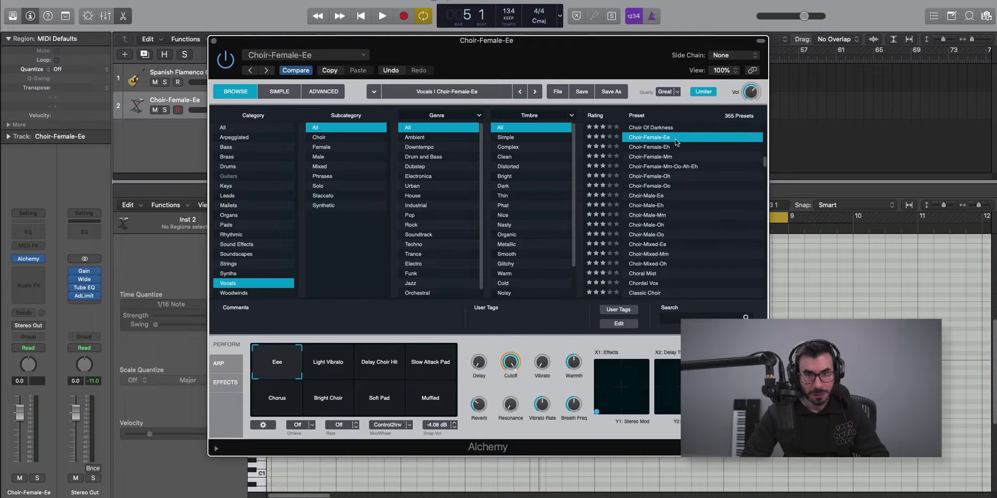
key("super+w")
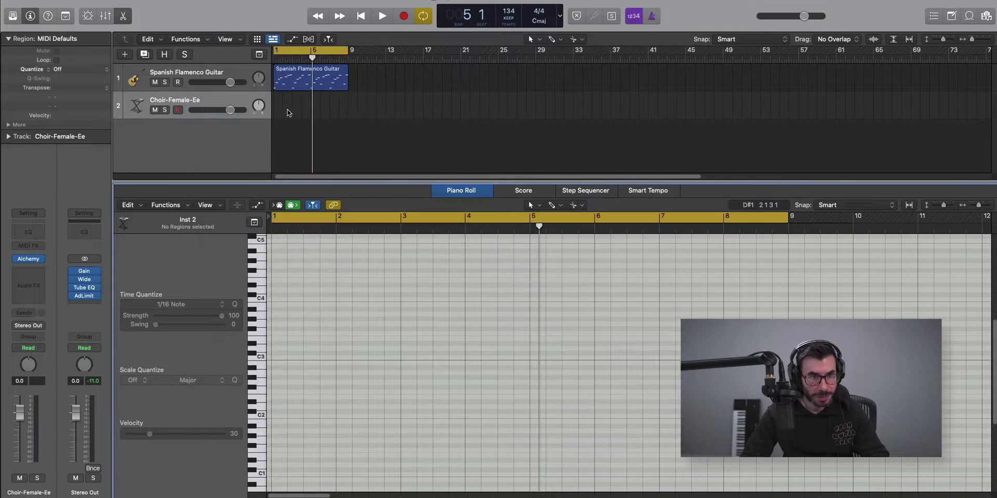
Create a four-bar choir region at bar 1 and enter stacked C3 and G2 notes at its start, with velocity 91.
double_click(280, 109)
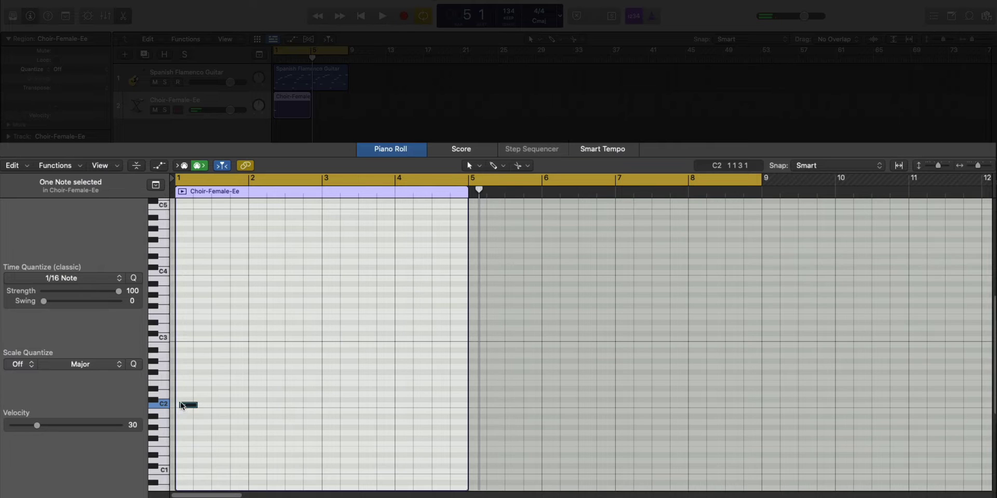
left_click_drag(182, 406, 178, 406)
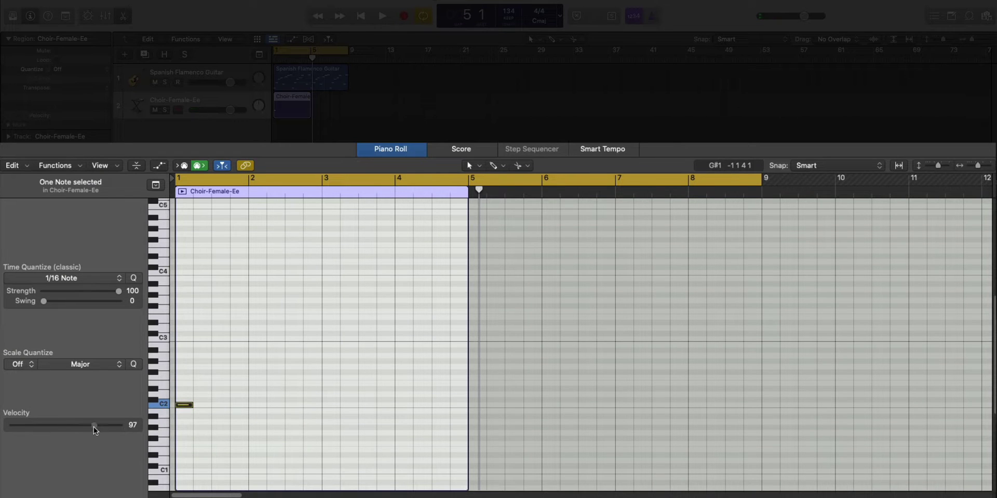
left_click(185, 406)
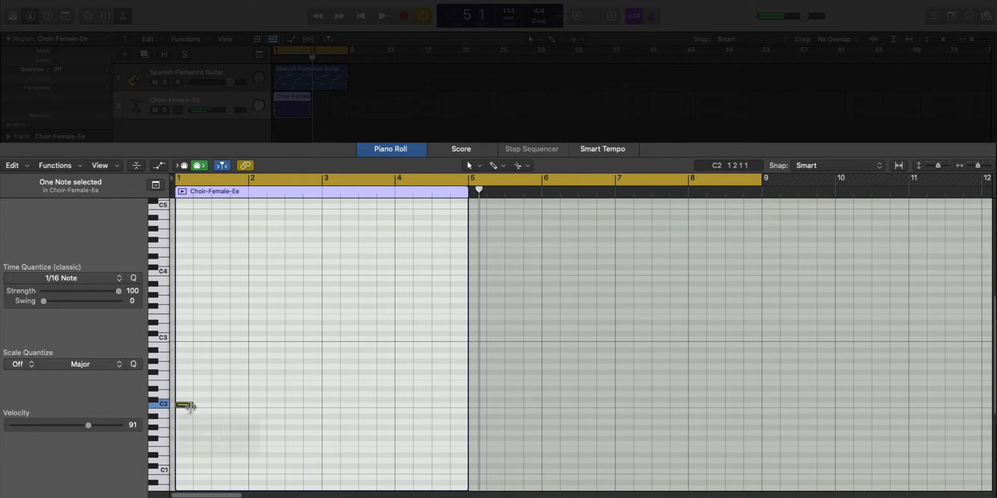
key("alt+shift+Up")
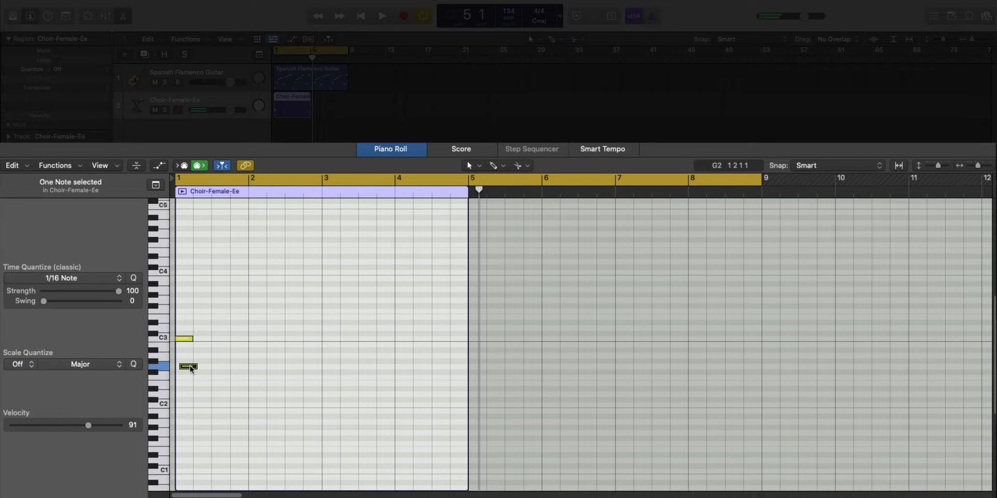
left_click_drag(191, 369, 191, 297)
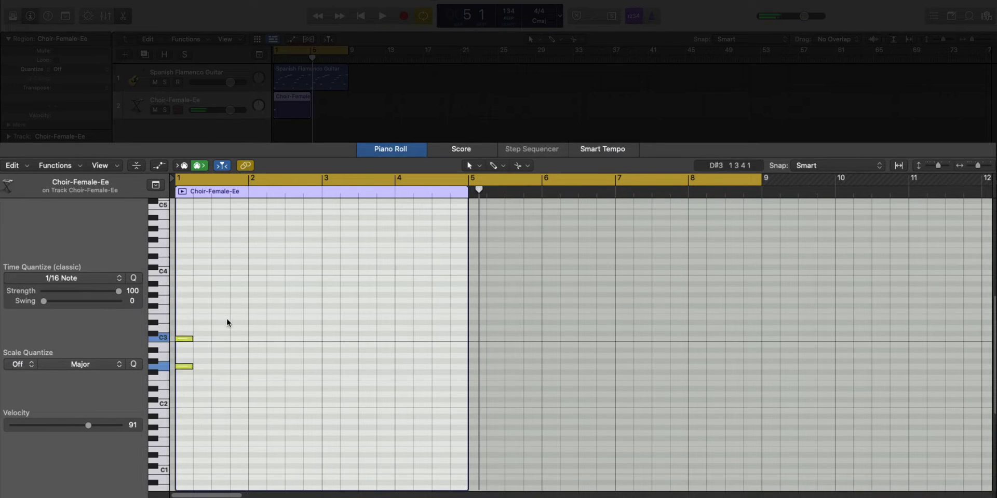
Play back the choir, copy its two-note chord to the start of bar 3, and repeat the region into bars 5–8.
key("space")
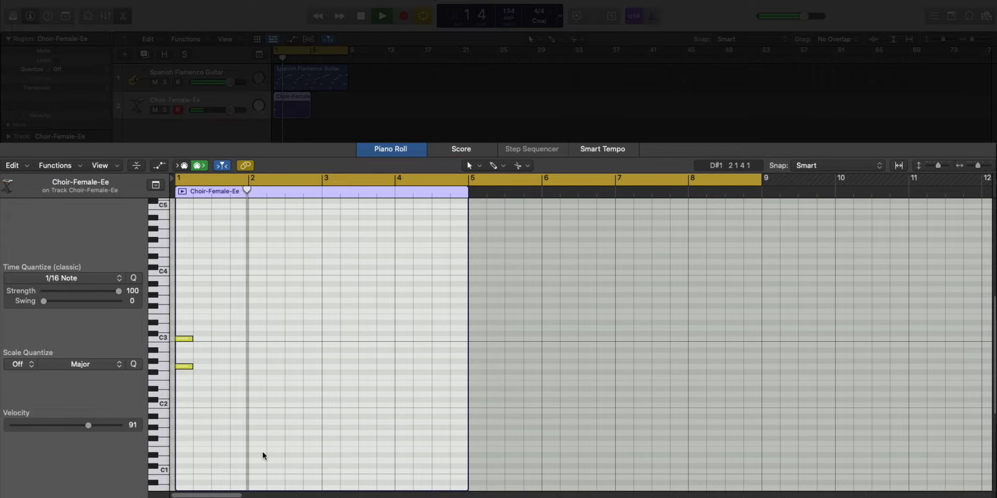
key("space")
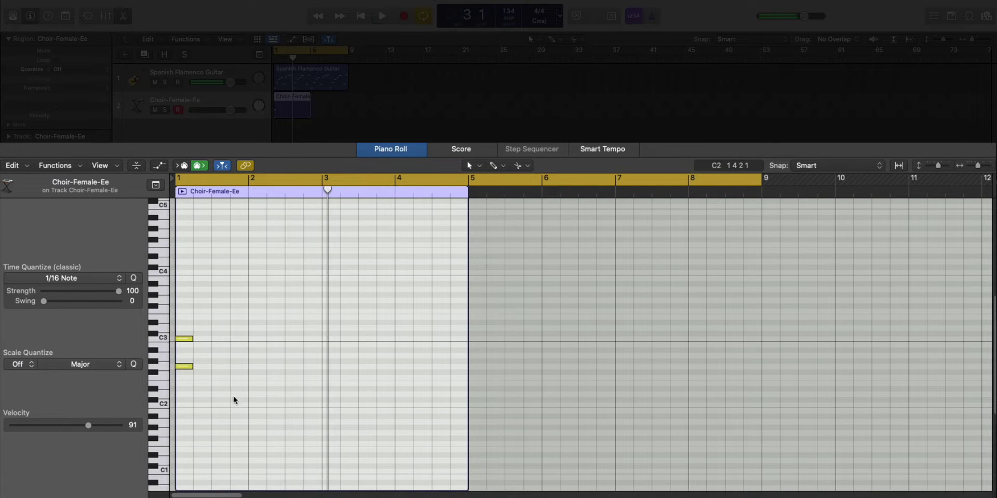
left_click_drag(234, 401, 331, 344)
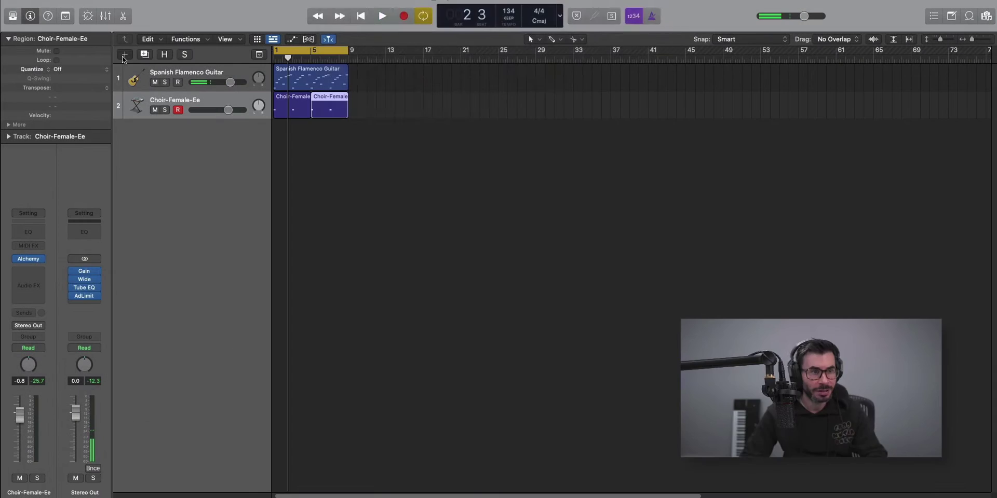
Create one software instrument track with an empty channel strip, load Vintage Mellotron, and close its plug-in window.
key("alt+super+n")
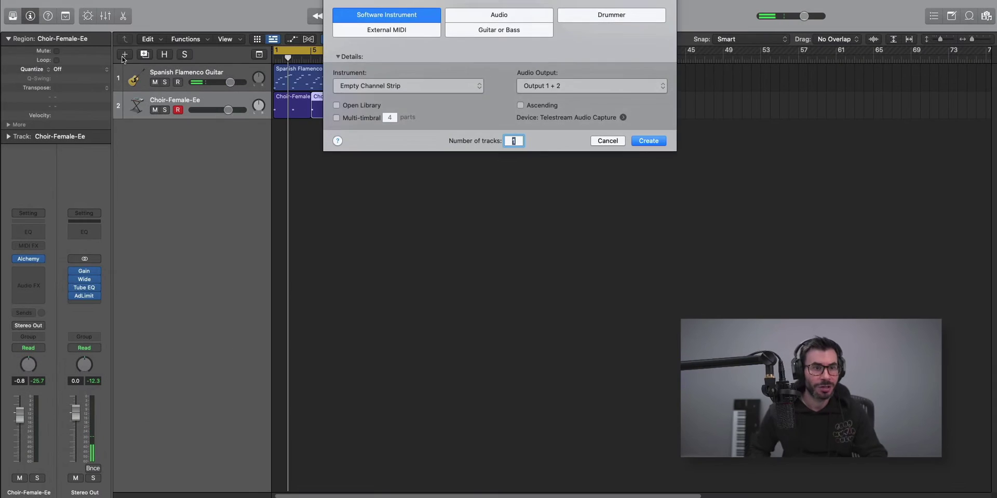
key("Return")
left_click(28, 260)
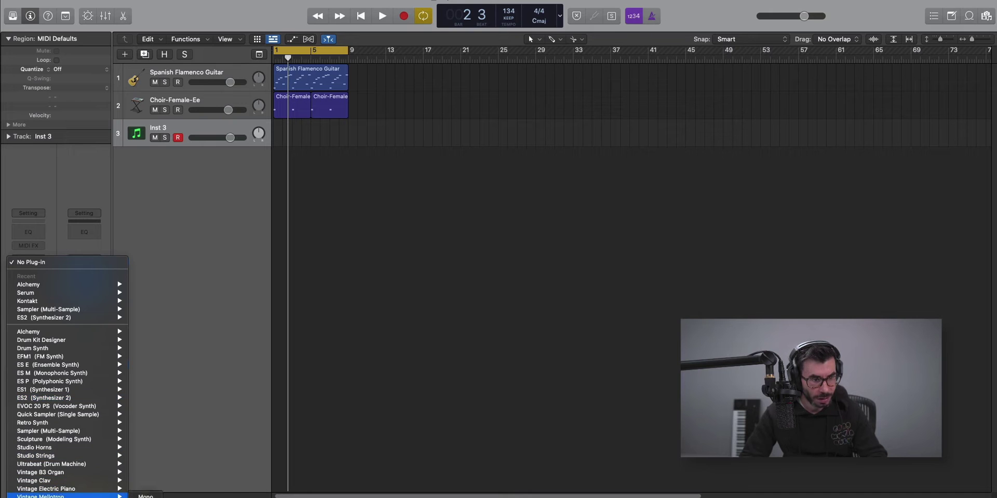
left_click(40, 497)
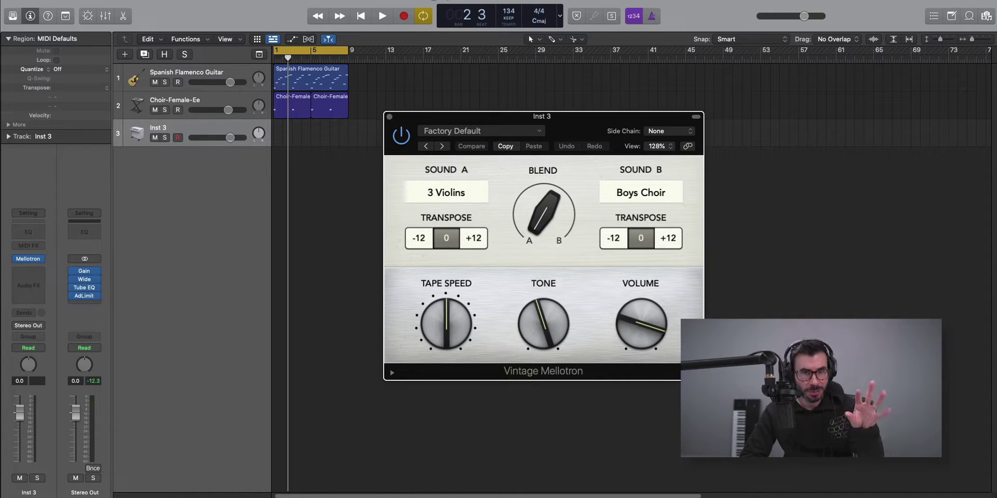
key("super+w")
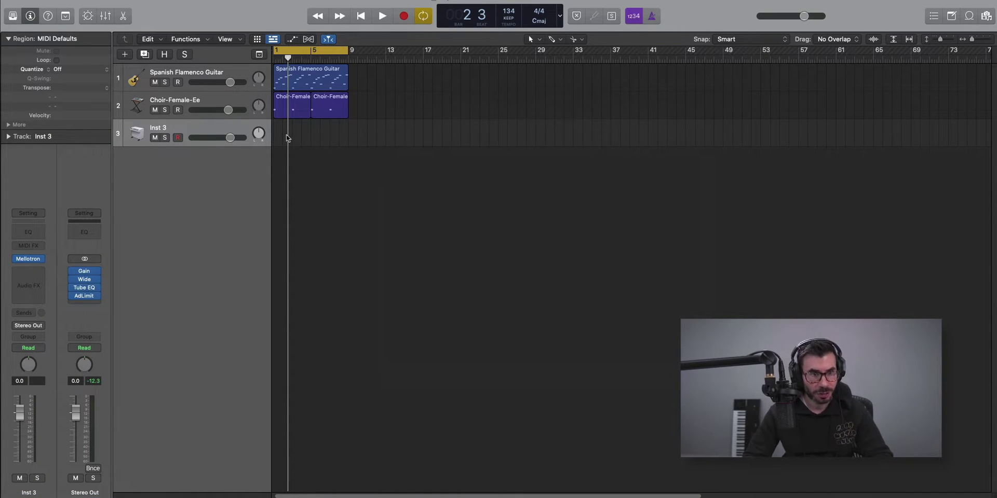
Create a four-bar region at bar 1 on the Mellotron track and enter a one-beat C3 note at its start.
left_click_drag(279, 143, 310, 145)
double_click(298, 136)
scroll(350, 338, "up", 4)
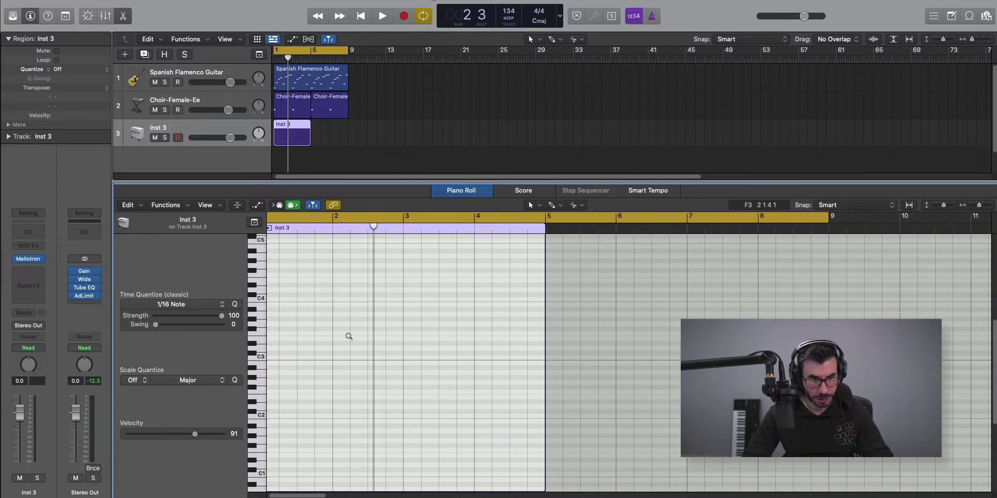
key("space")
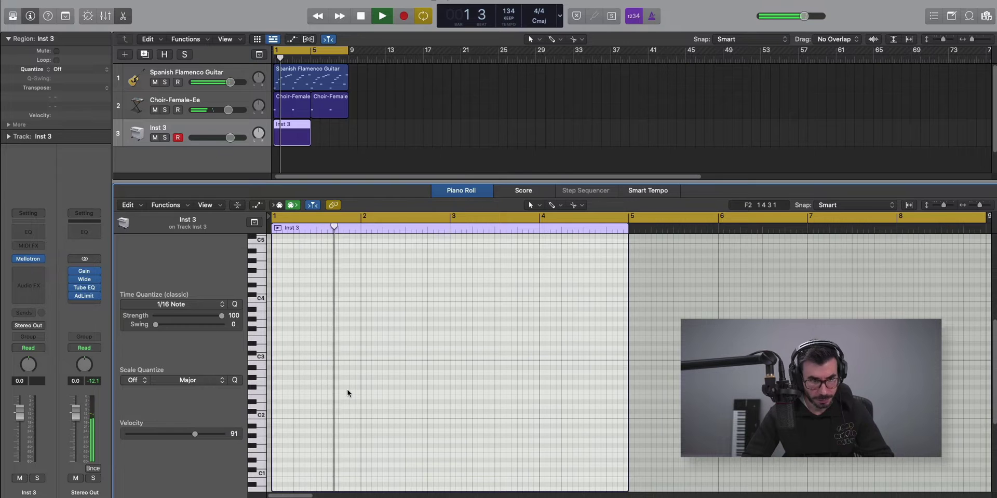
key("space")
key("space")
left_click(178, 340)
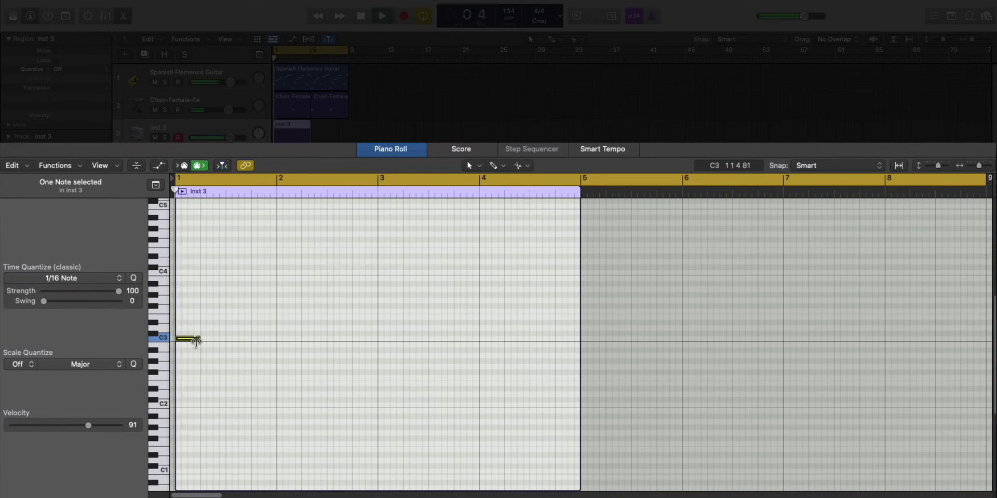
Add an eighth-note F3 on beat 2 of bar 1, followed directly by an eighth-note D#3.
key("space")
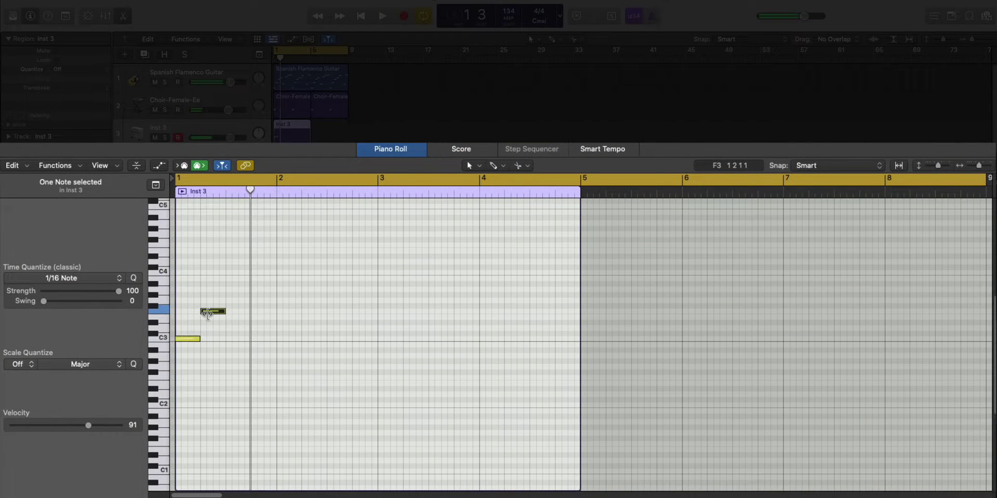
key("space")
key("space")
left_click_drag(224, 314, 213, 315)
left_click(219, 323)
key("space")
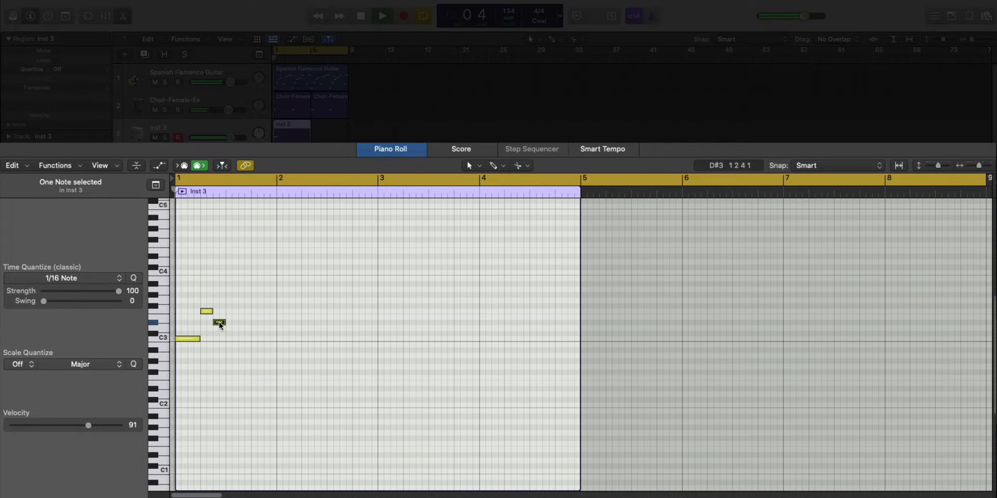
Add an eighth-note G2 on beat 3 of bar 1, followed by a B2 note extended to the end of the bar.
left_click(232, 366)
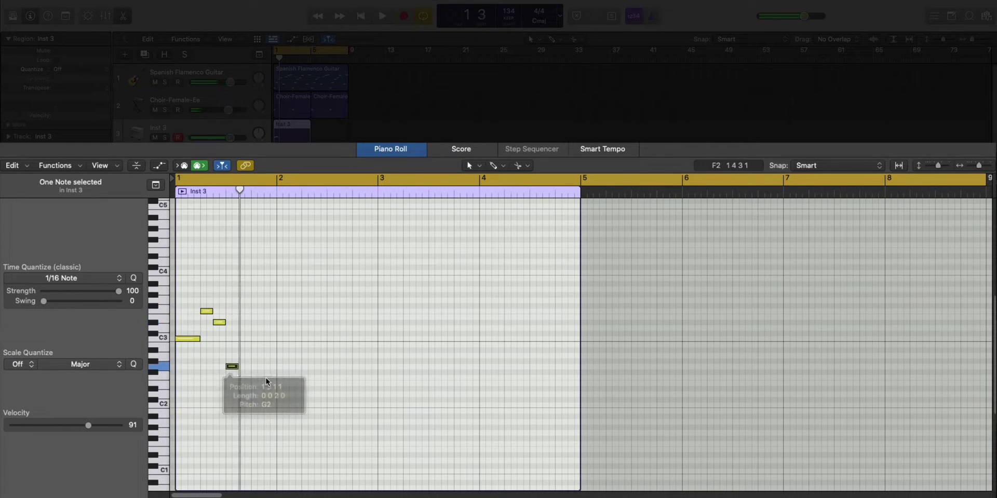
key("space")
left_click(250, 344)
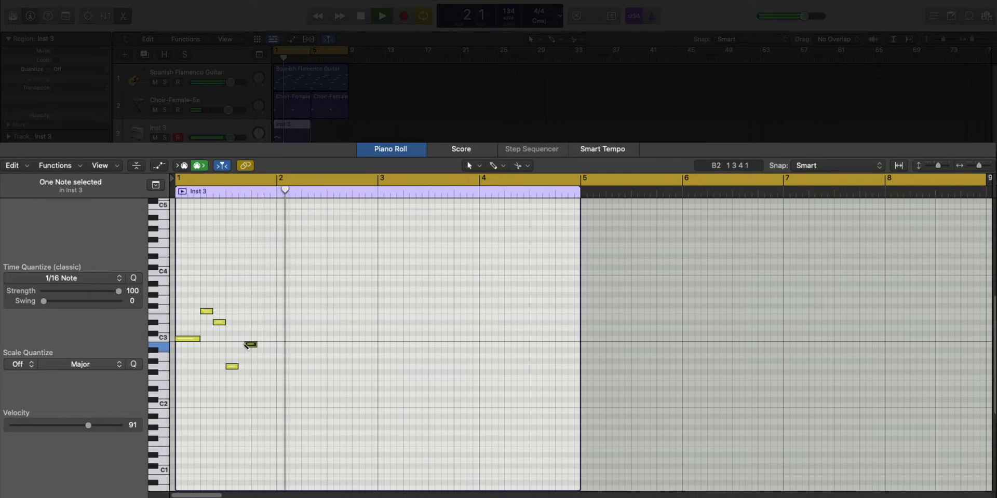
key("space")
left_click_drag(248, 347, 276, 345)
key("space")
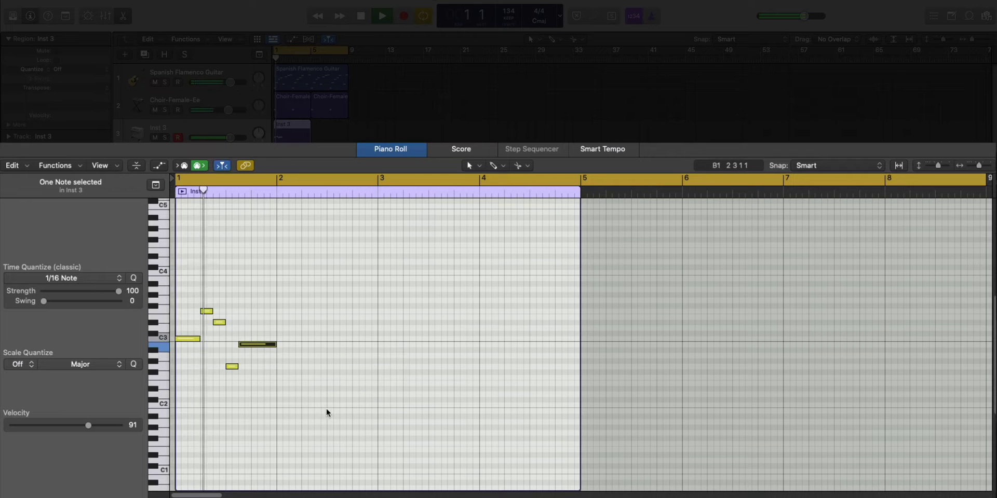
Raise the long last note of bar 1 to C3 and play back the phrase.
left_click(327, 403)
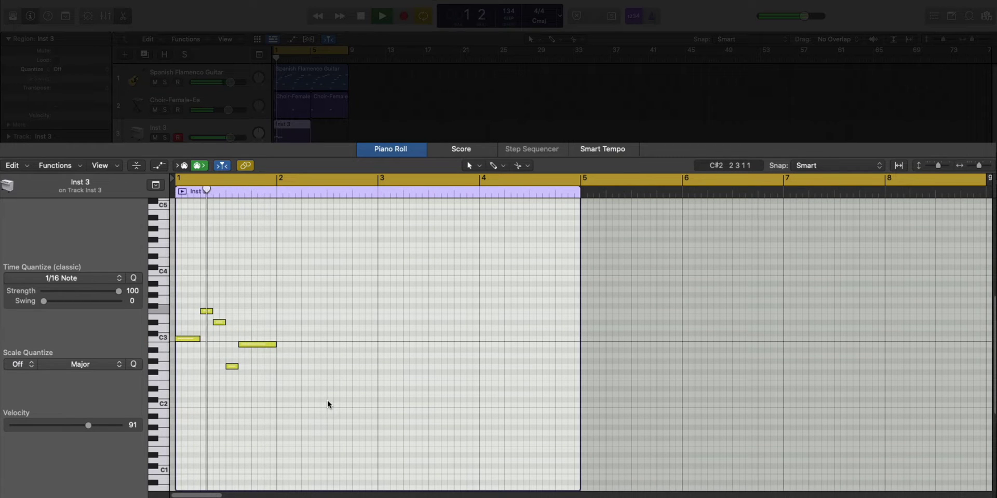
key("space")
left_click_drag(244, 344, 244, 341)
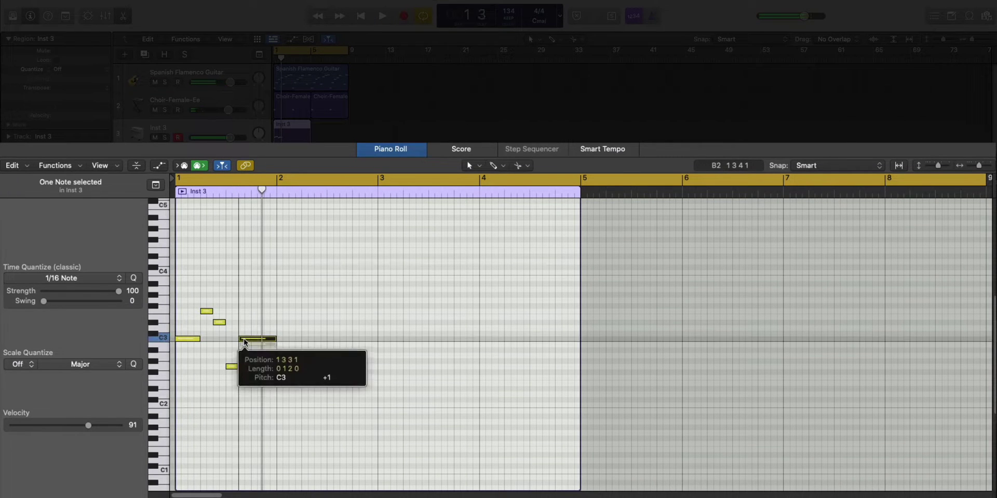
key("space")
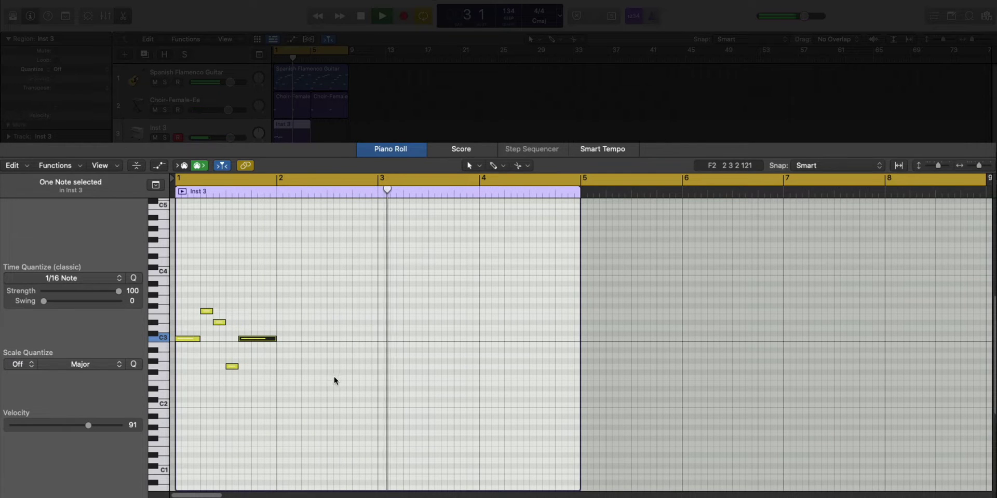
key("space")
Copy the five-note Mellotron phrase from bar 1 to bar 3 and play it back.
left_click_drag(332, 377, 182, 290)
key("super+r")
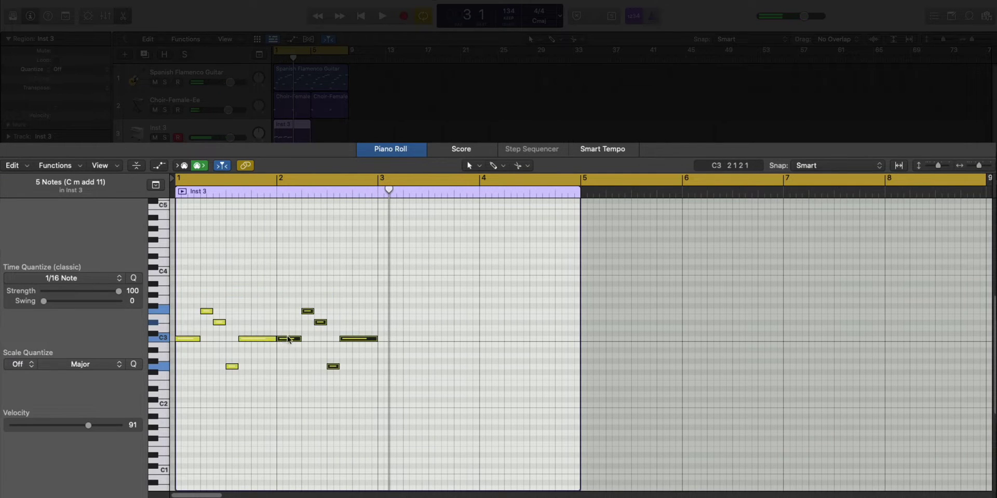
left_click_drag(289, 341, 386, 342)
key("space")
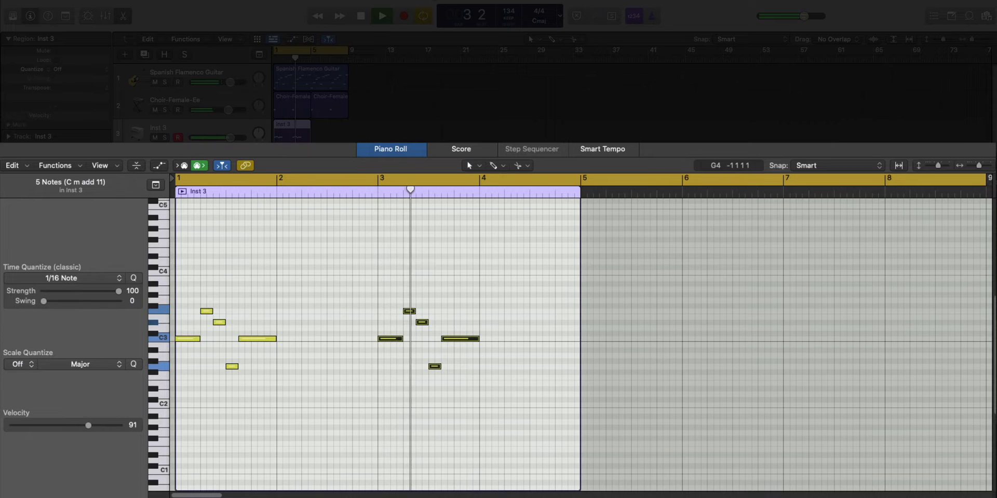
key("space")
Set the Mellotron's Sound A to Flute transposed +12, turn up its Tone while listening, and close the plug-in window.
left_click(28, 258)
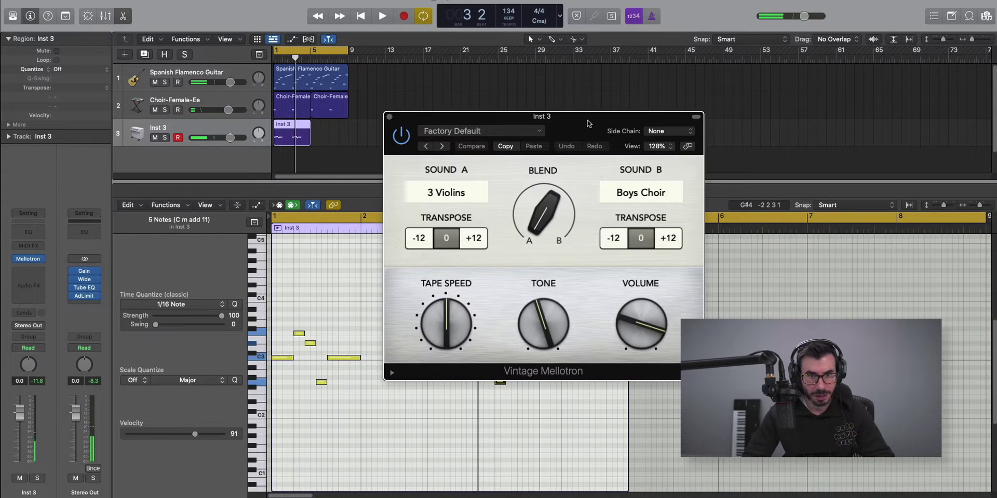
left_click_drag(588, 124, 548, 102)
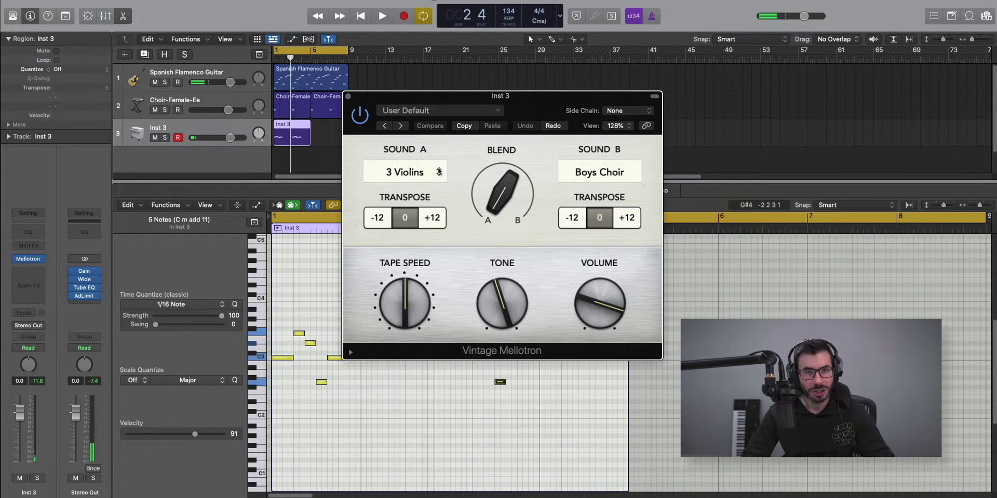
left_click(424, 173)
left_click(402, 200)
key("space")
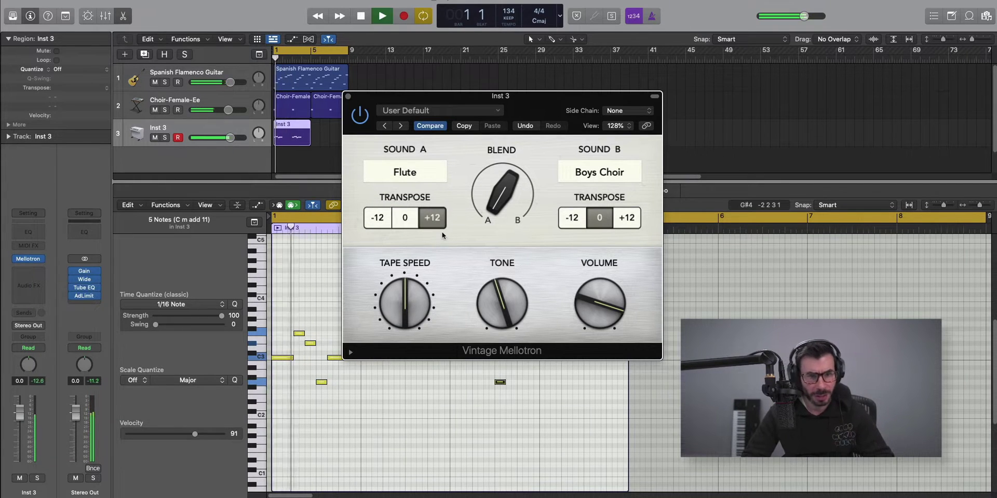
mouse_move(510, 279)
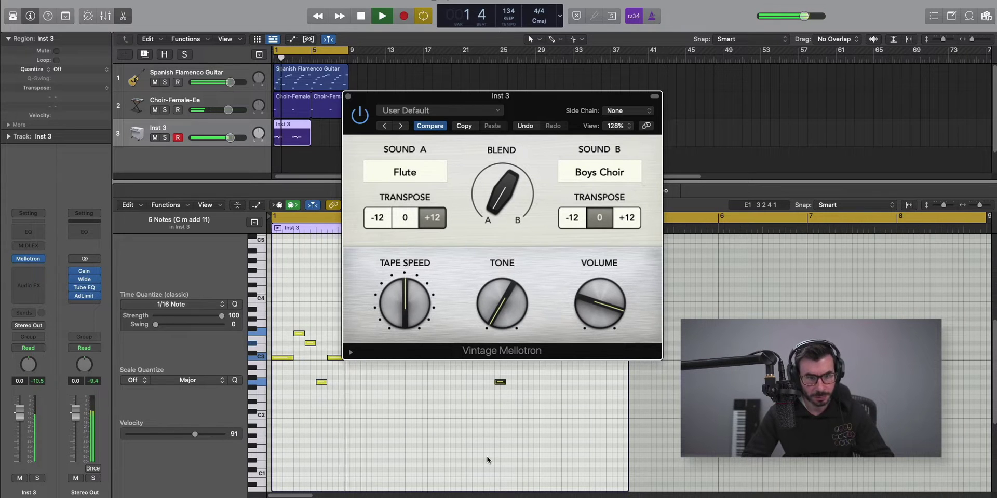
left_click(347, 96)
key("space")
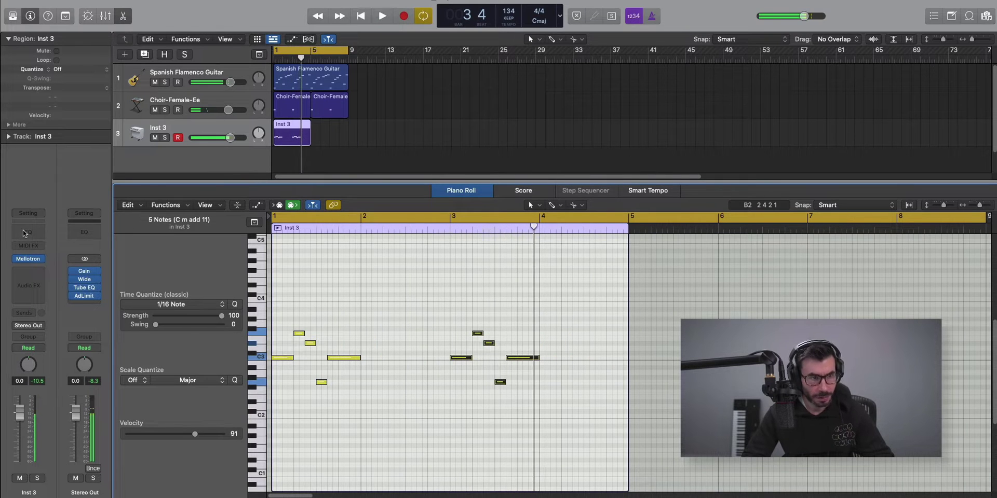
Add a Channel EQ to the Mellotron track and enable a 48 dB/Oct low cut at 488 Hz.
left_click(25, 233)
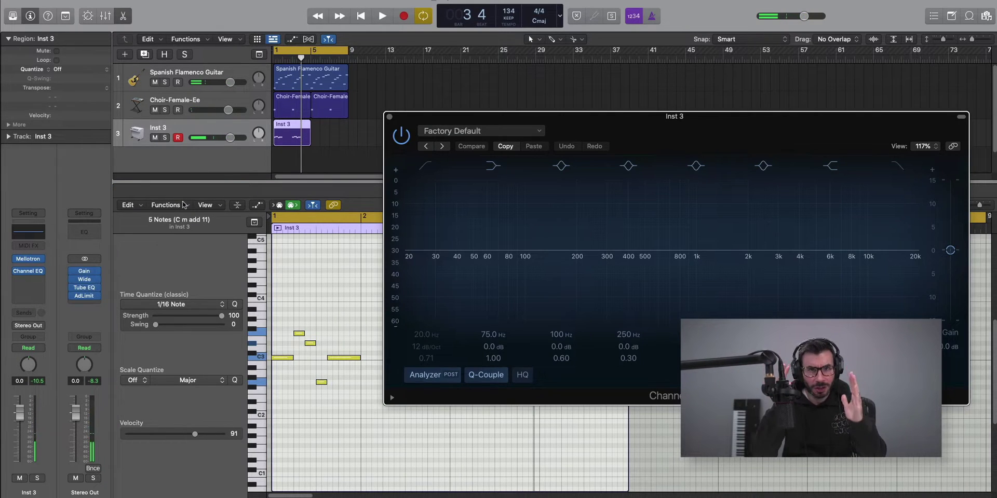
left_click_drag(543, 129, 382, 101)
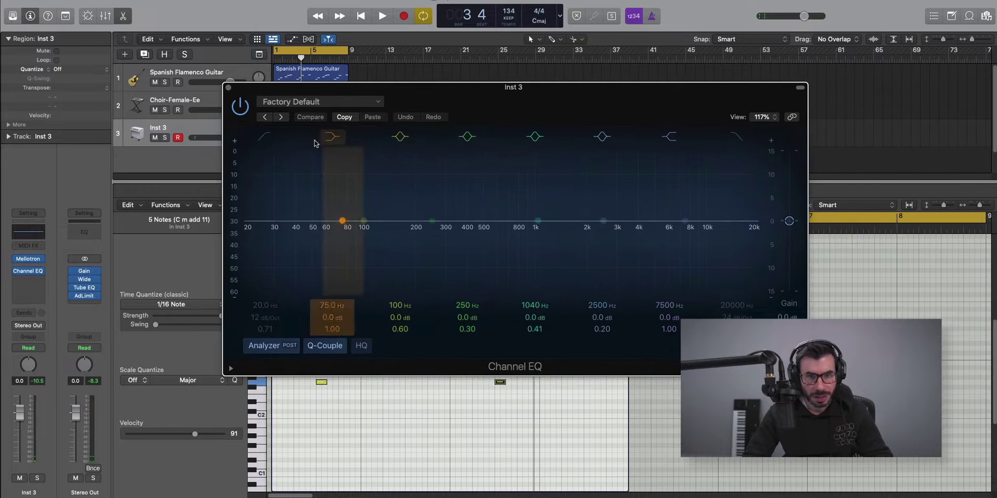
left_click(265, 134)
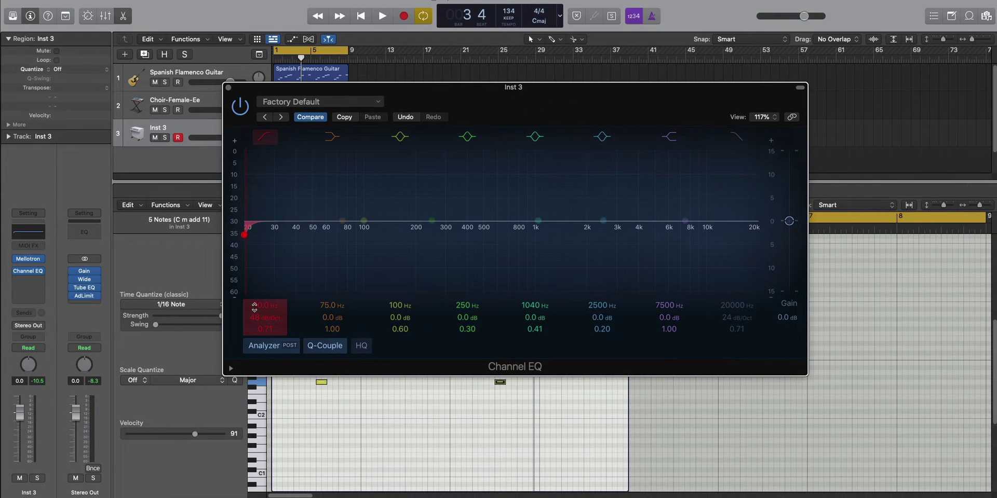
key("space")
left_click_drag(254, 307, 255, 282)
key("space")
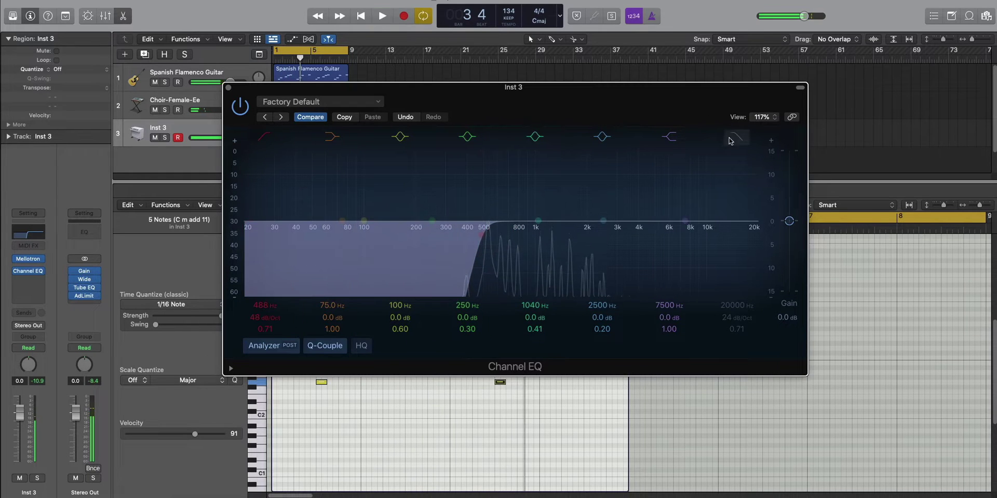
Enable a 48 dB/Oct high cut at 1550 Hz in the Mellotron's Channel EQ while listening, and close its window.
left_click(729, 140)
key("space")
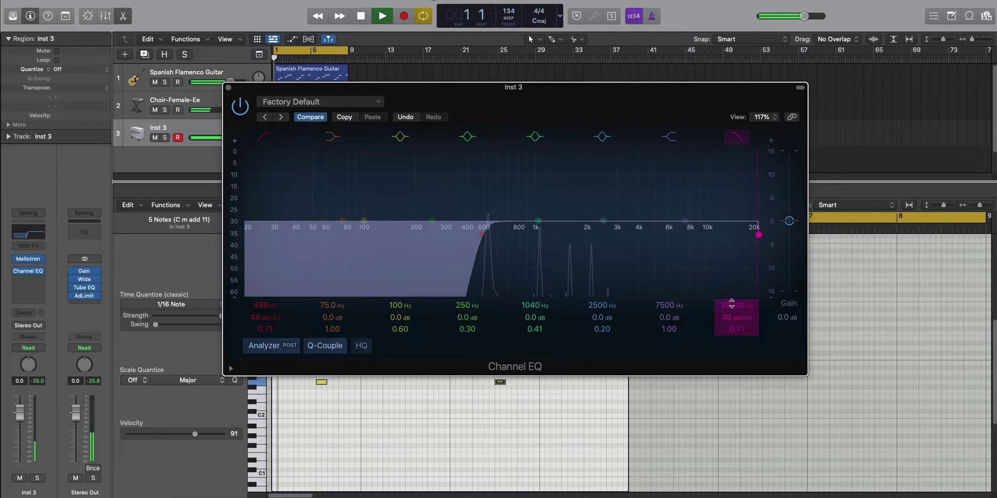
left_click_drag(727, 307, 726, 376)
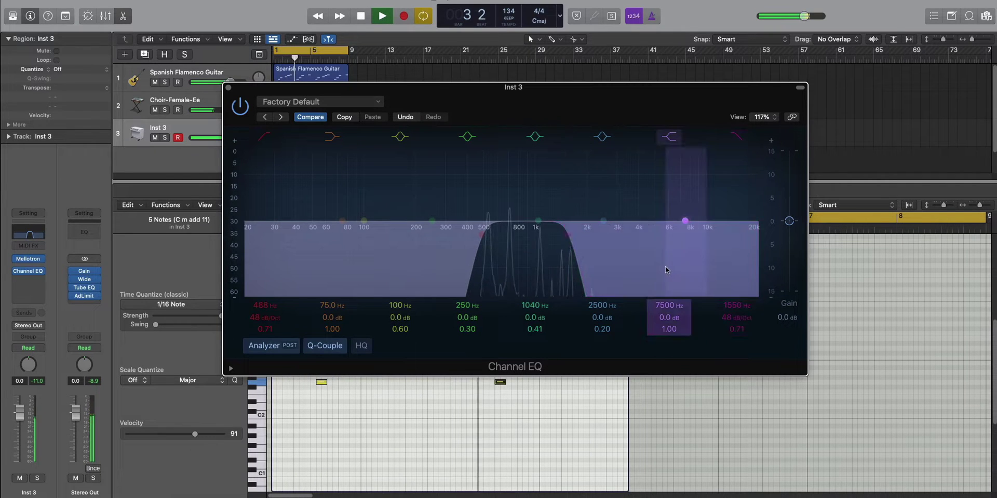
left_click(228, 88)
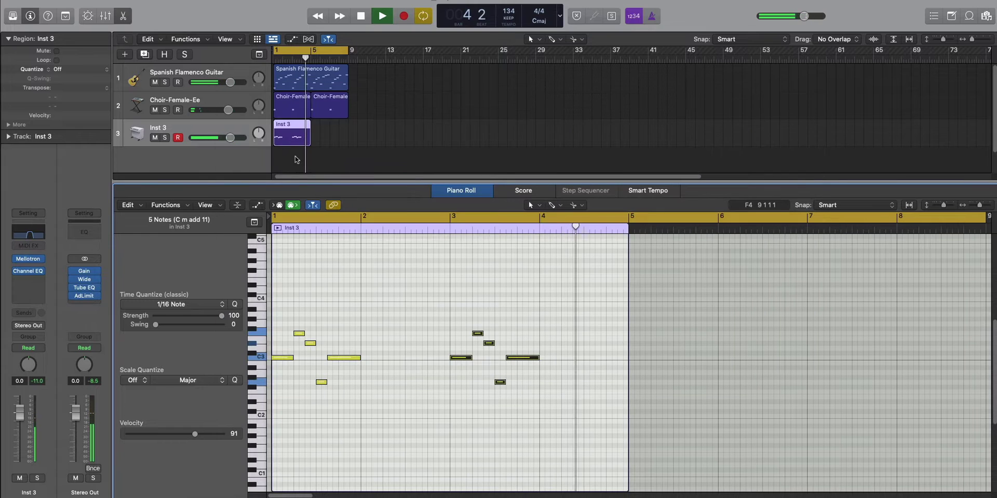
Add a Mono->Stereo Space Designer to the Mellotron track with Wet at -12.5 dB and try a lower track volume during playback.
left_click(28, 279)
mouse_move(57, 320)
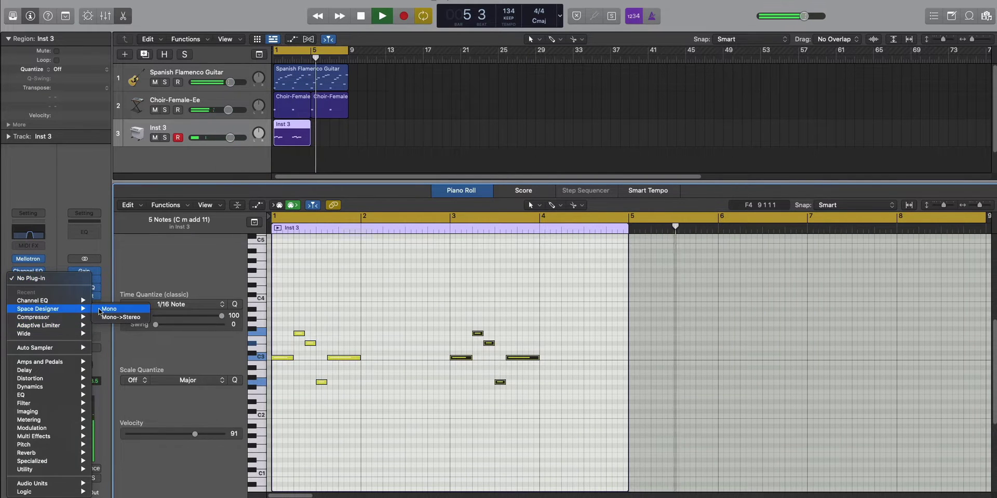
left_click(110, 316)
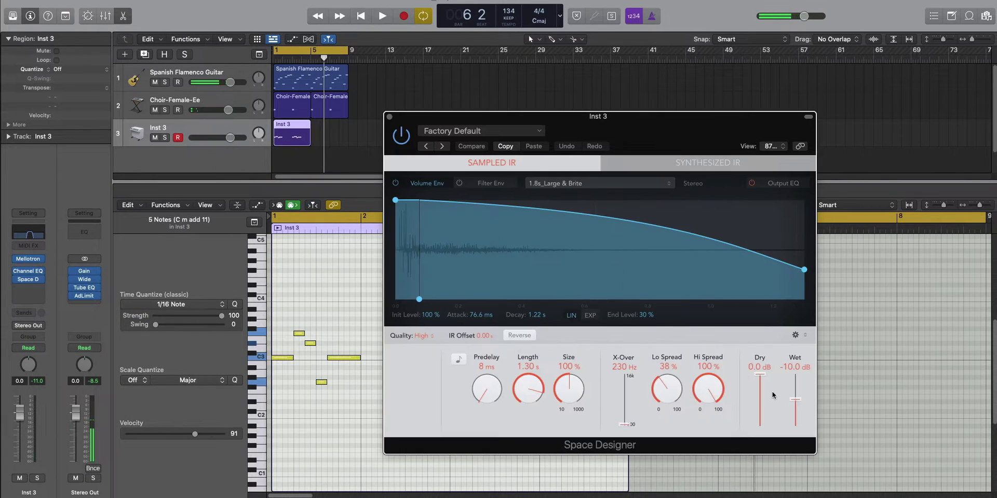
key("space")
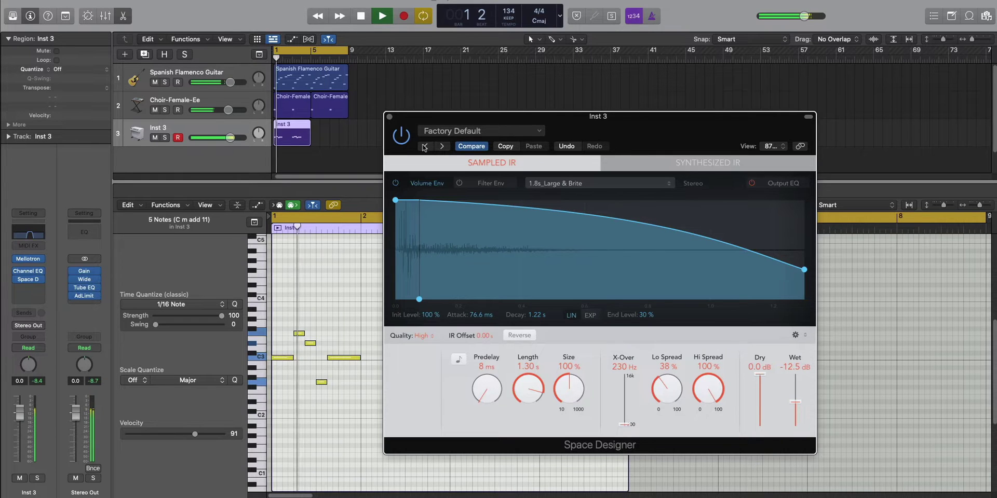
left_click(389, 116)
left_click_drag(20, 413, 20, 427)
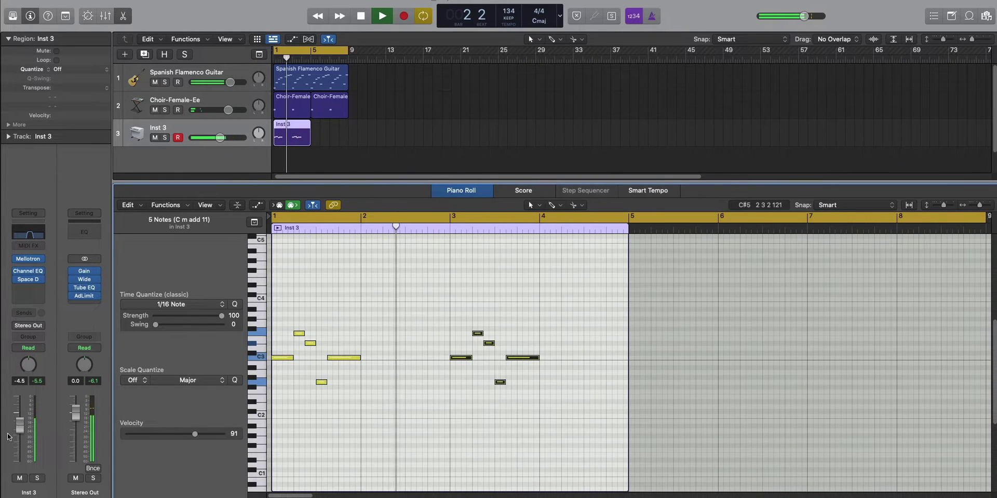
left_click_drag(21, 393, 21, 410)
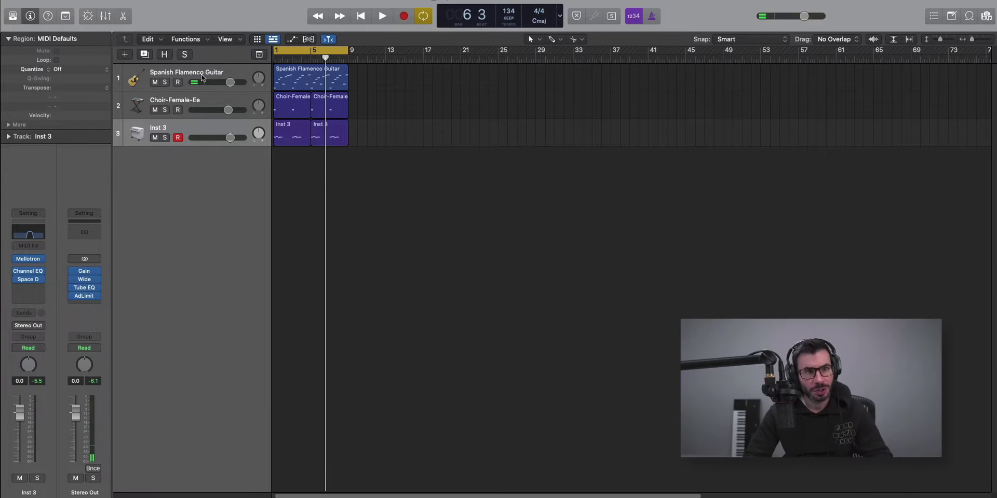
Group the guitar, choir and Mellotron tracks into a summing stack and insert the Sampld plug-in on the stack.
key("super+a")
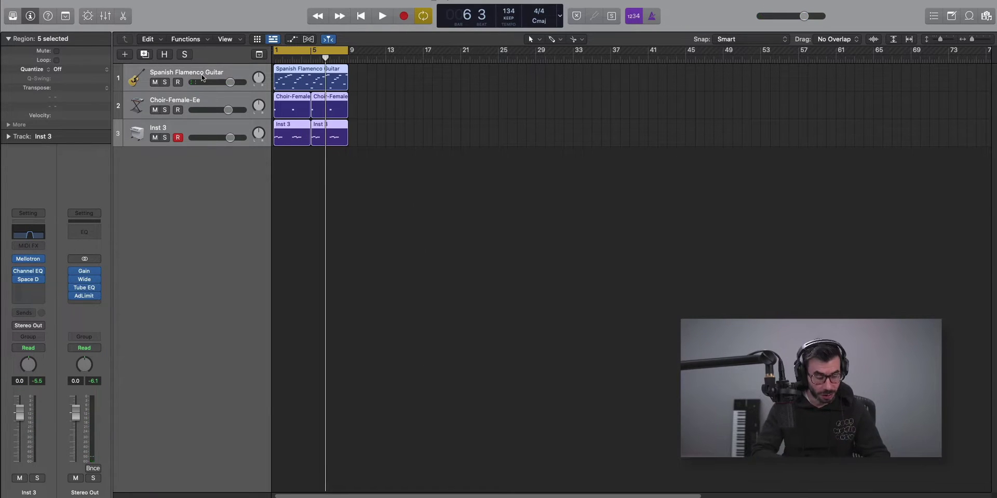
key("super+shift+d")
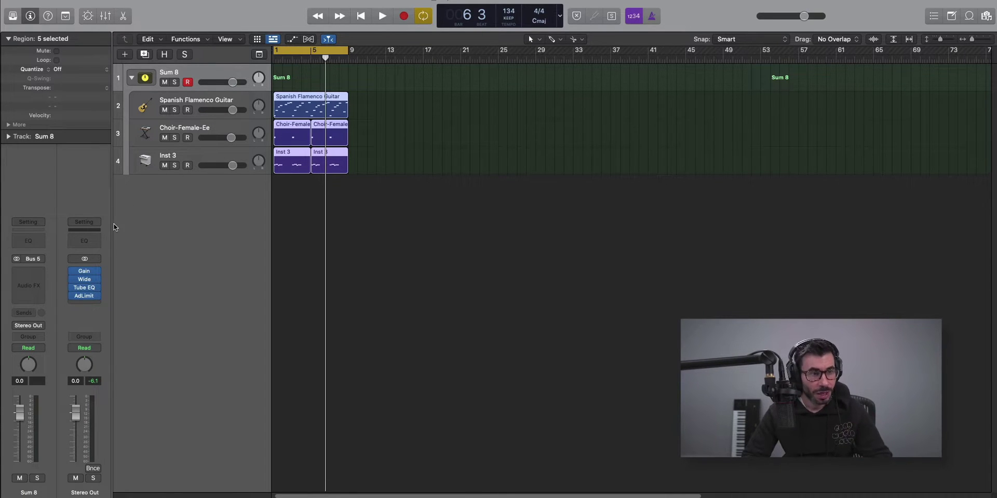
left_click(37, 274)
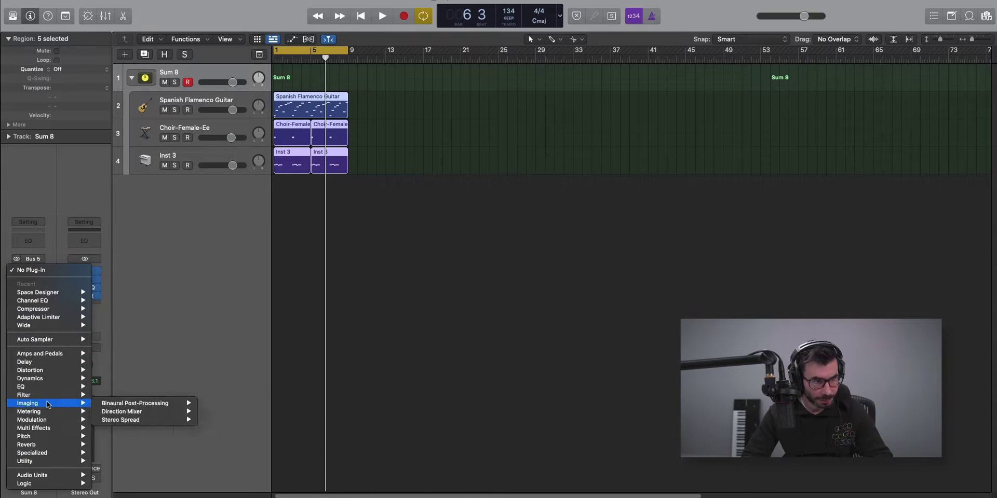
mouse_move(63, 476)
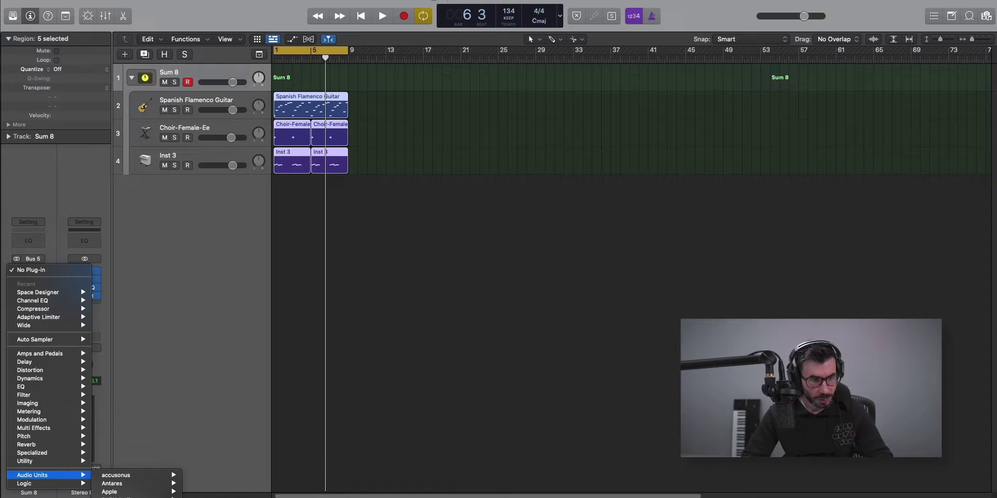
left_click(223, 497)
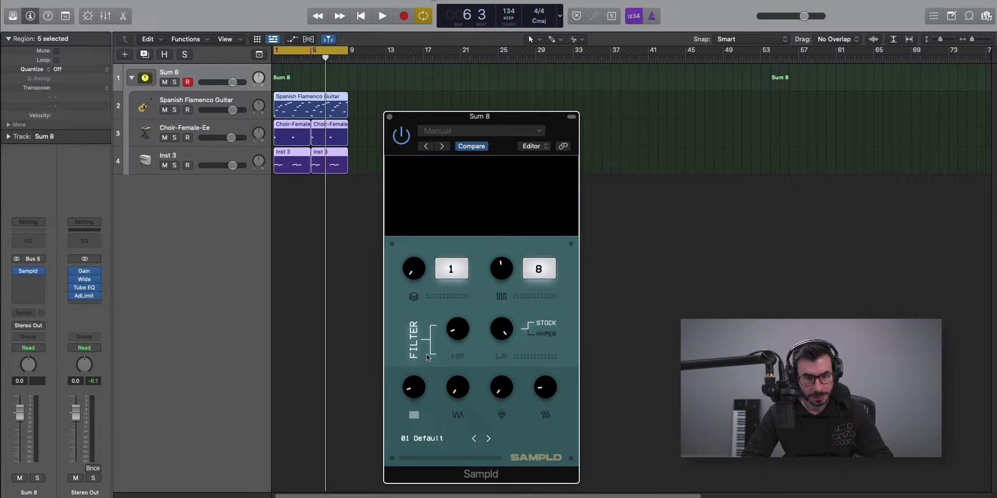
Play the loop through Sampld and turn its wave knob up to slightly past halfway while listening.
key("space")
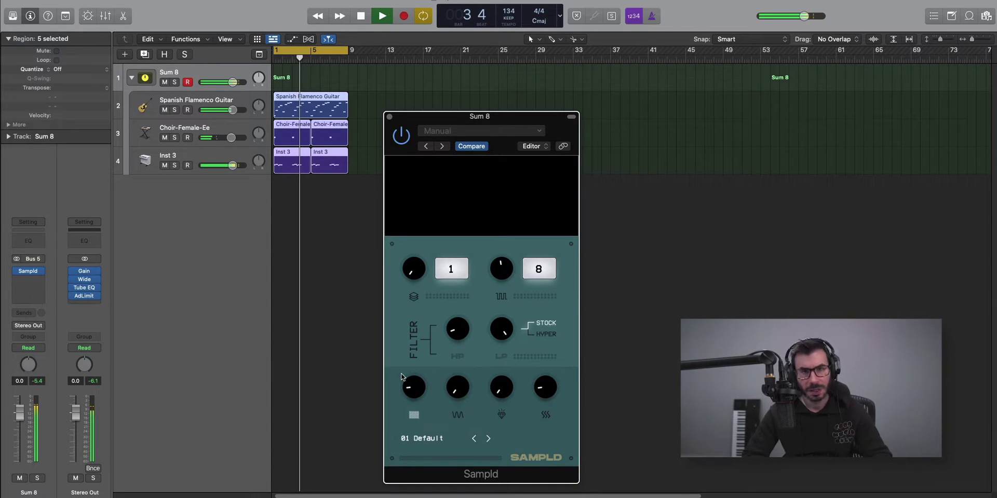
key("space")
key("Return")
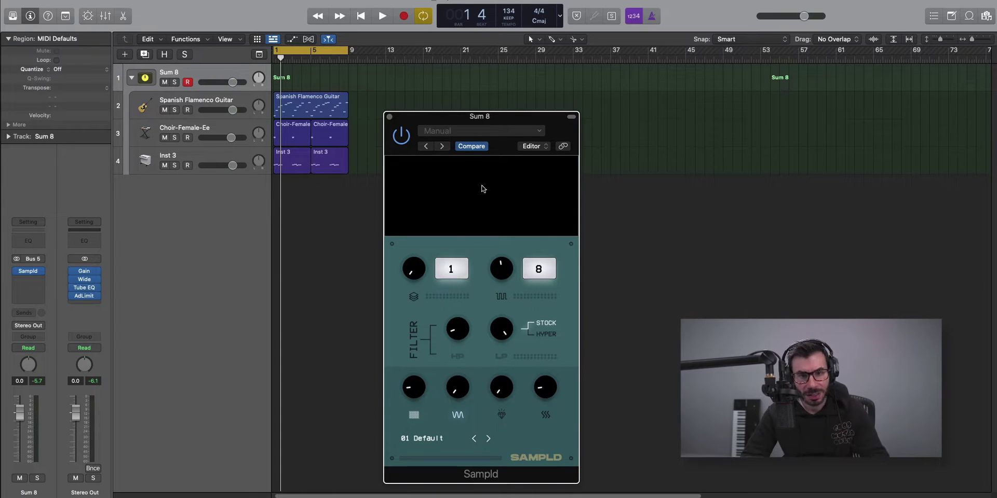
left_click_drag(496, 139, 484, 95)
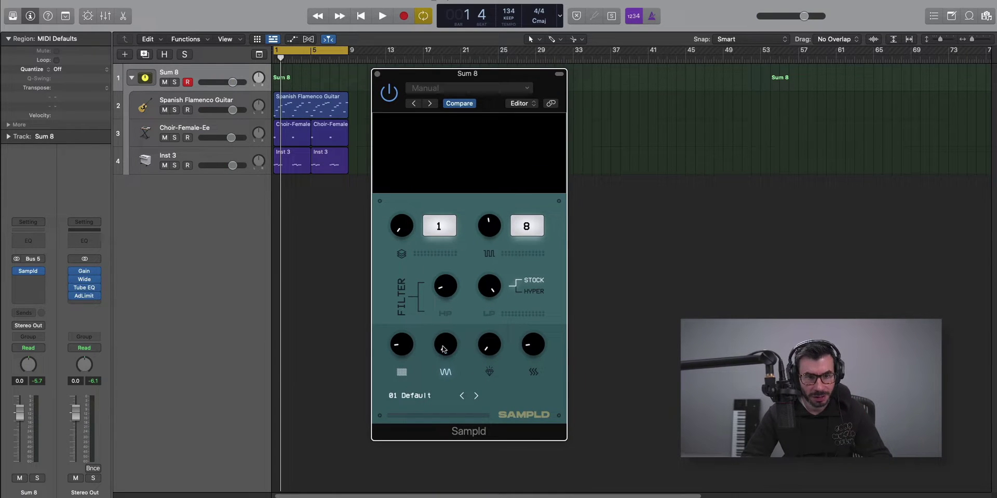
key("space")
left_click_drag(444, 355, 459, 326)
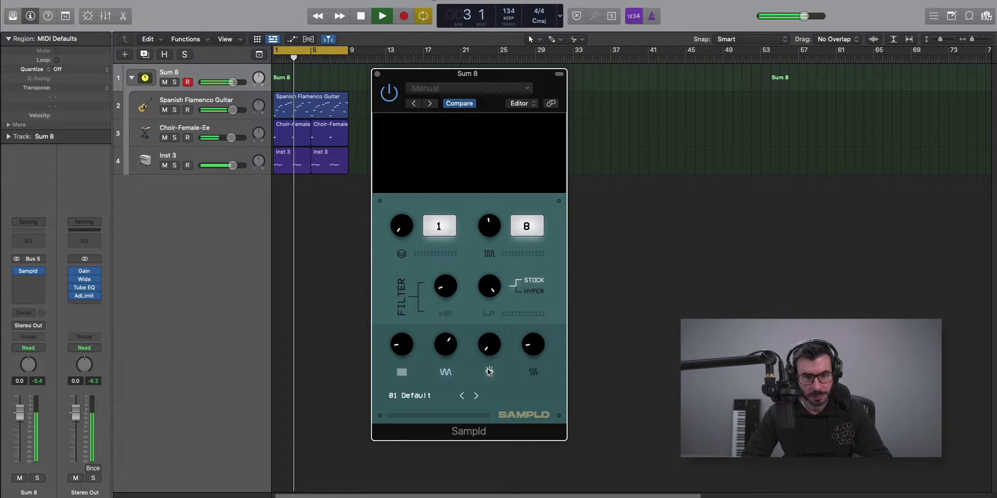
key("space")
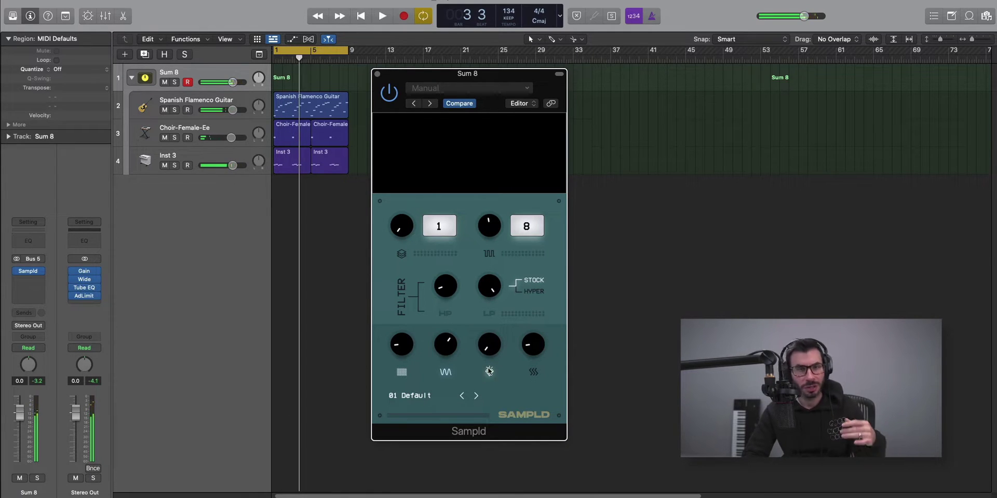
Lower the summing stack's volume to -3.4 dB while the loop plays through Sampld.
key("space")
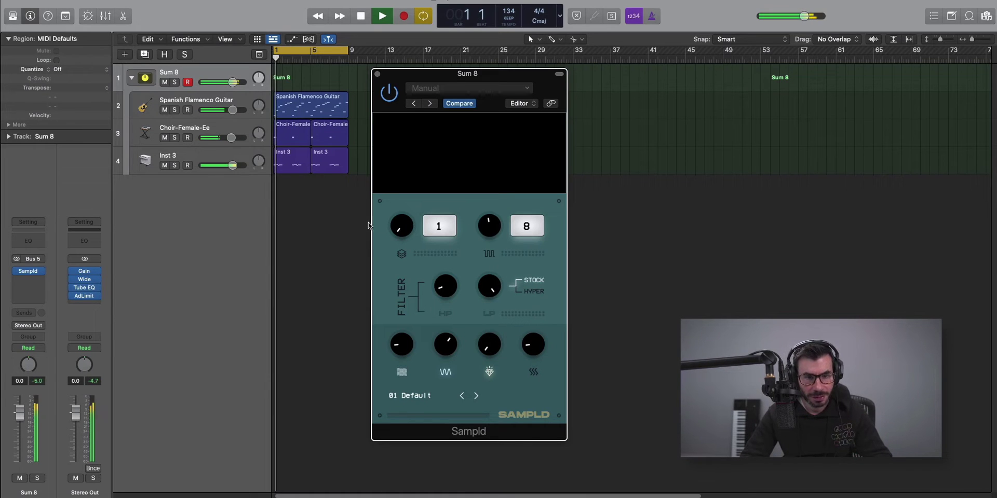
left_click_drag(19, 408, 19, 421)
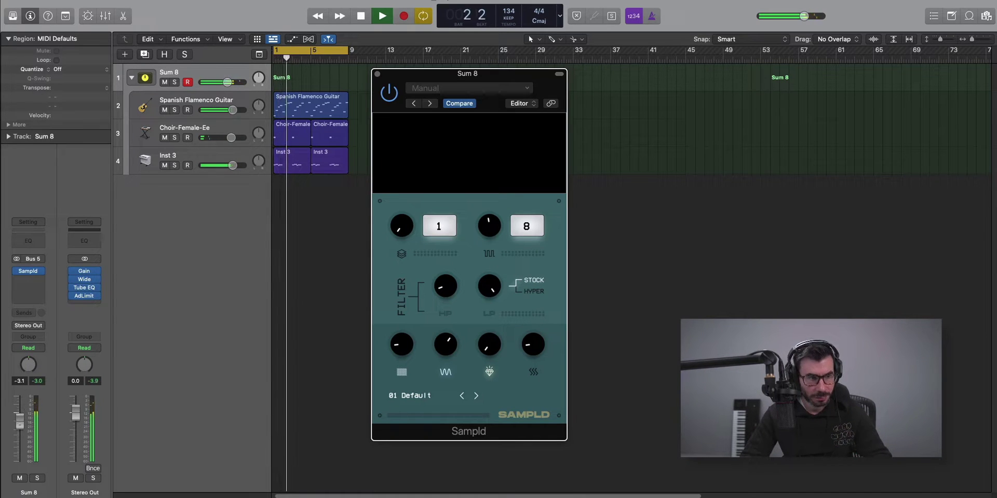
left_click(400, 345)
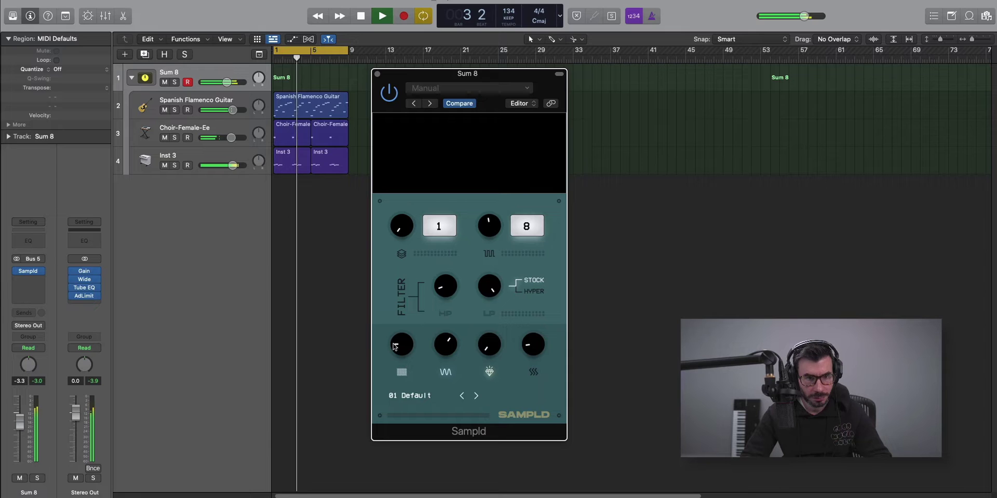
left_click_drag(20, 418, 21, 418)
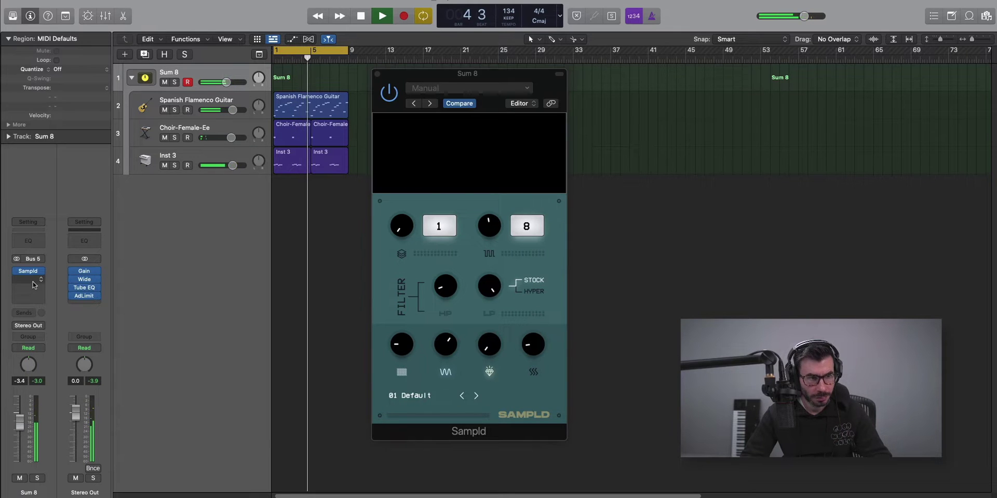
key("space")
Add a stereo Space Designer after Sampld on the stack and load the 02.3s Gun Shot preset from the large warped spaces.
left_click(28, 271)
mouse_move(42, 309)
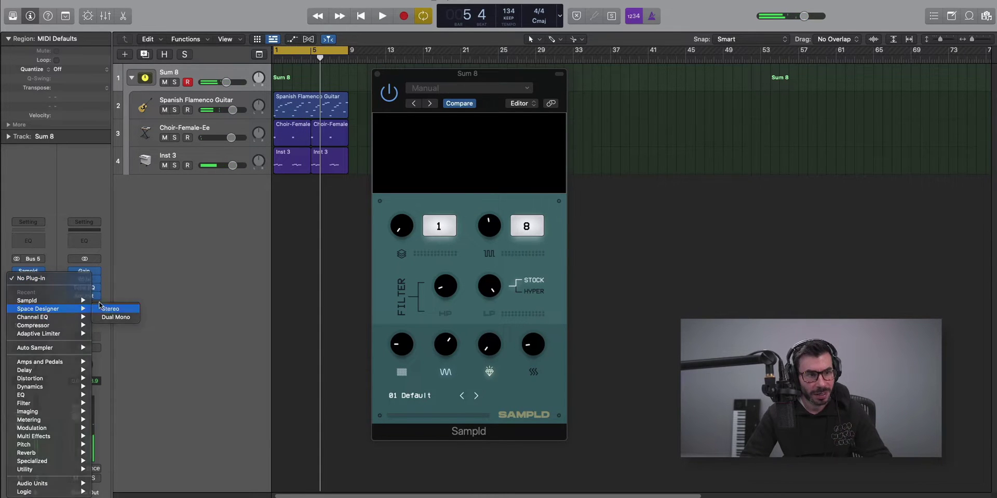
left_click(106, 309)
left_click_drag(618, 123, 457, 98)
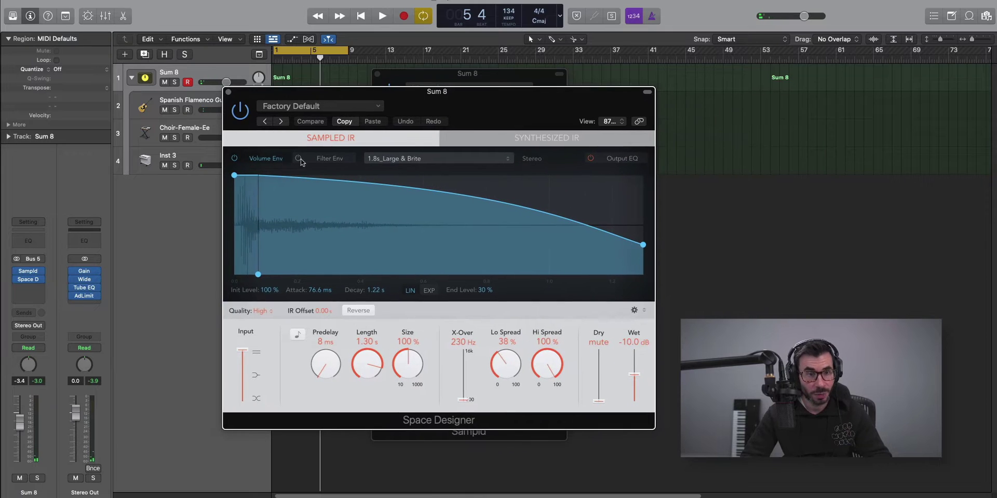
left_click(418, 158)
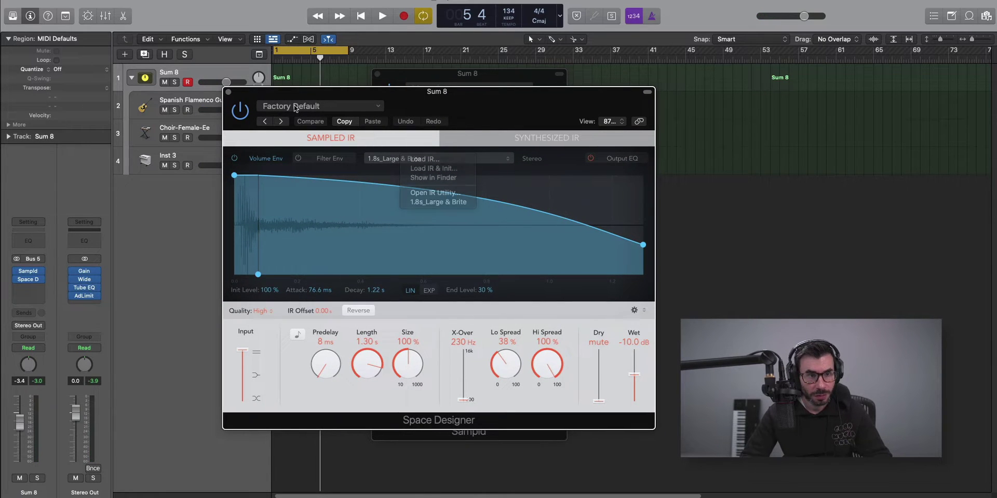
left_click(311, 106)
mouse_move(313, 302)
mouse_move(499, 351)
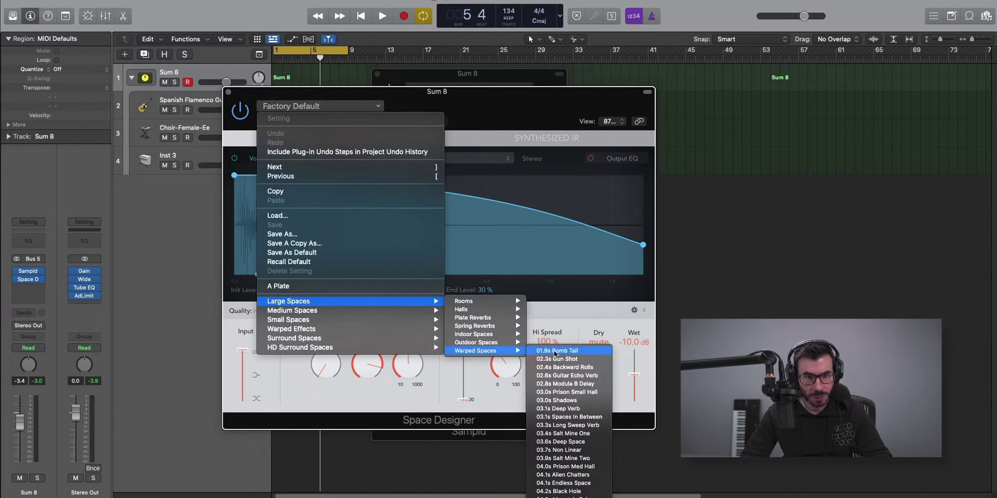
left_click(566, 360)
Set the stack reverb's Wet level to -21 dB during playback and close both plug-in windows.
key("space")
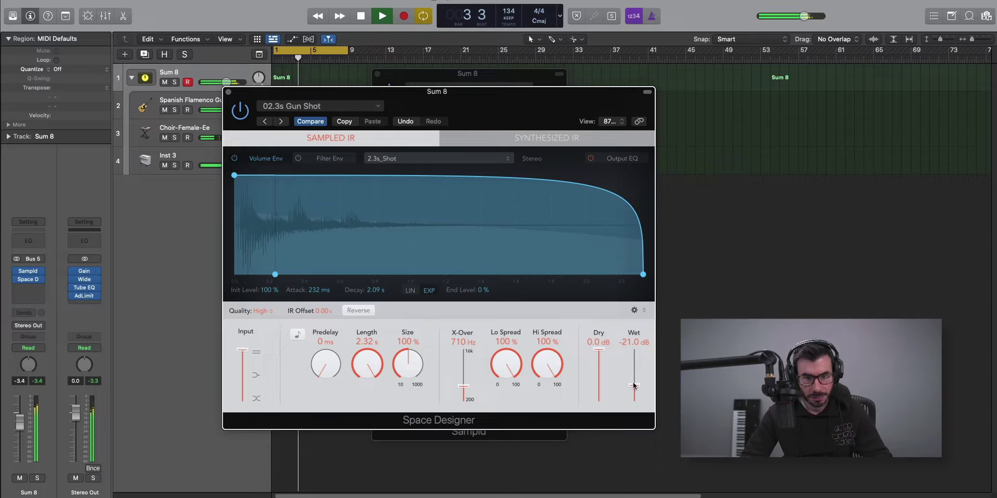
left_click(228, 93)
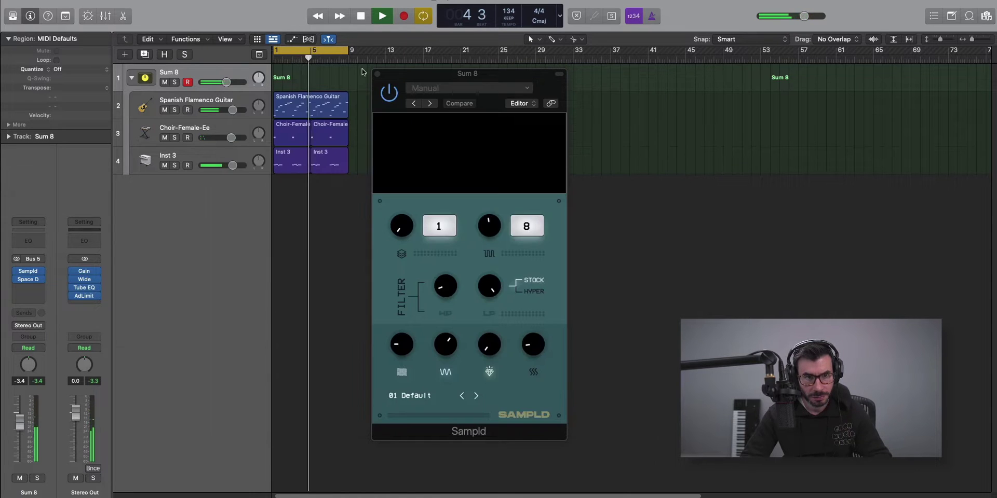
left_click(377, 74)
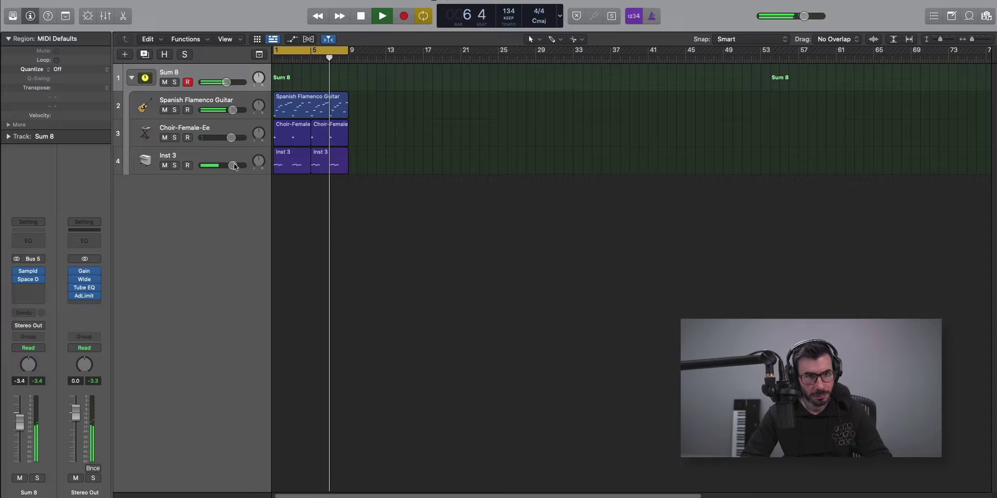
Lower the Mellotron track's volume to -8.0 dB and check the balance by playing from the start.
left_click_drag(231, 165, 206, 171)
key("Return")
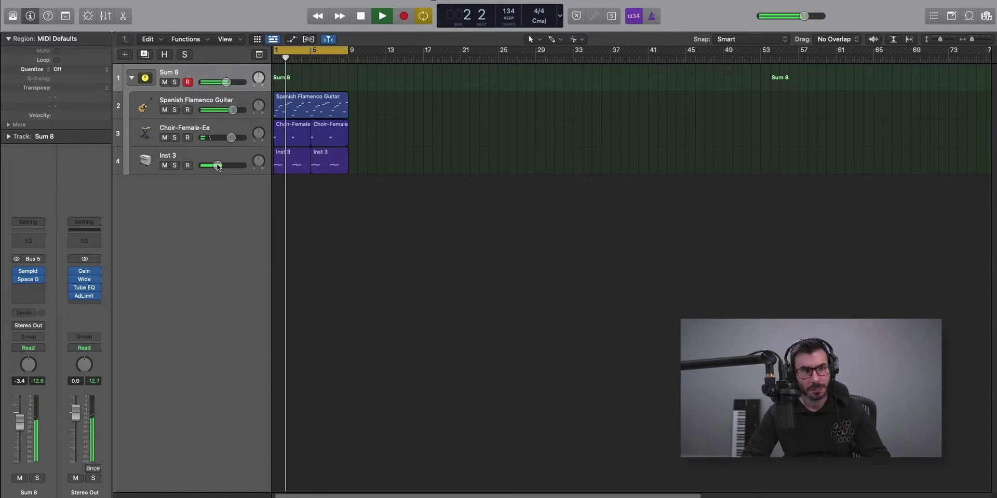
key("space")
left_click_drag(218, 166, 220, 166)
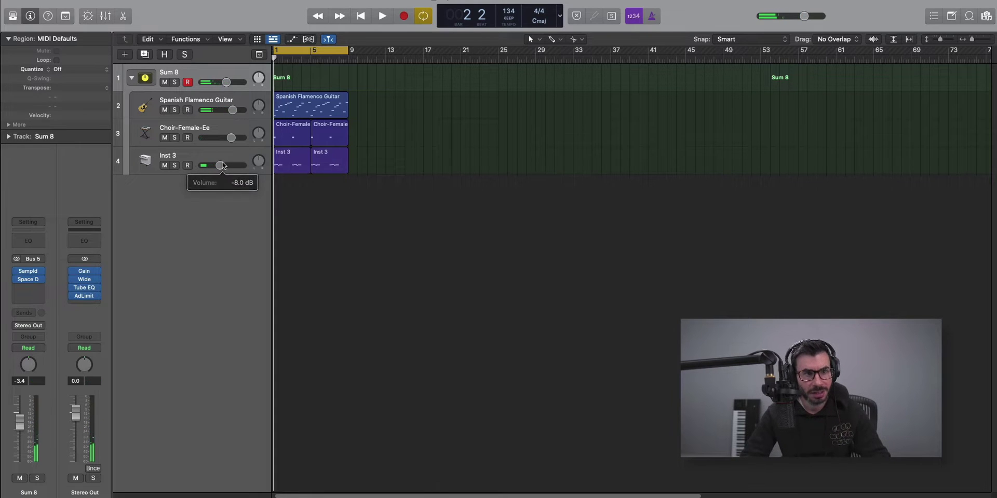
key("Return")
key("space")
key("space")
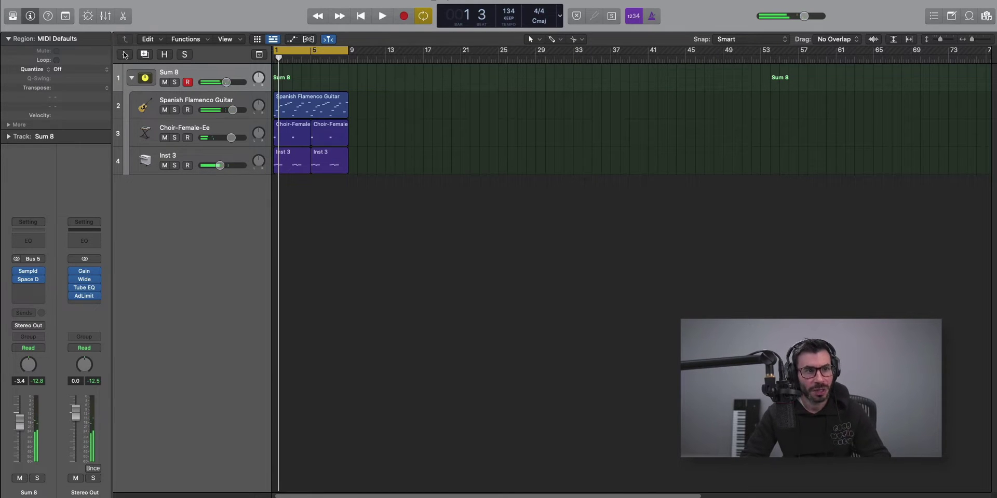
Add a software instrument track and load the Boesendorfer Grand Piano patch on it.
left_click(125, 54)
key("Return")
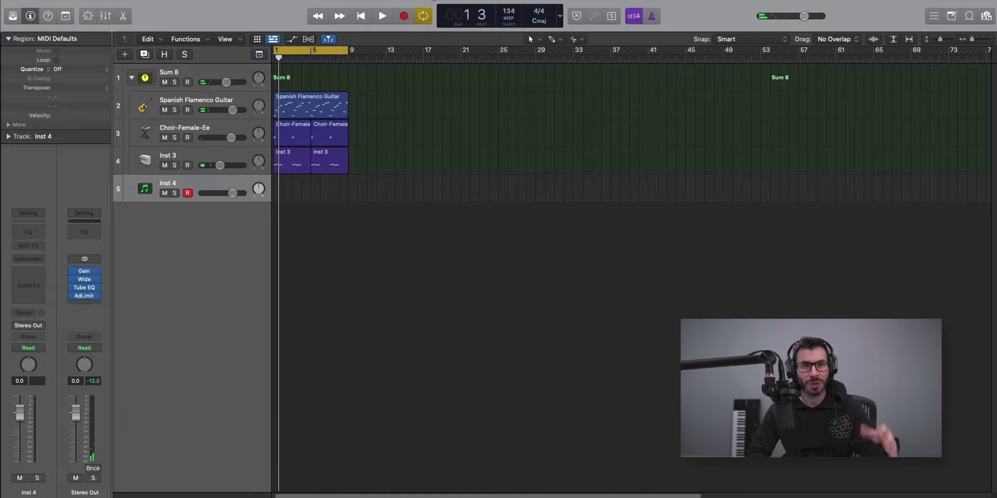
left_click(13, 16)
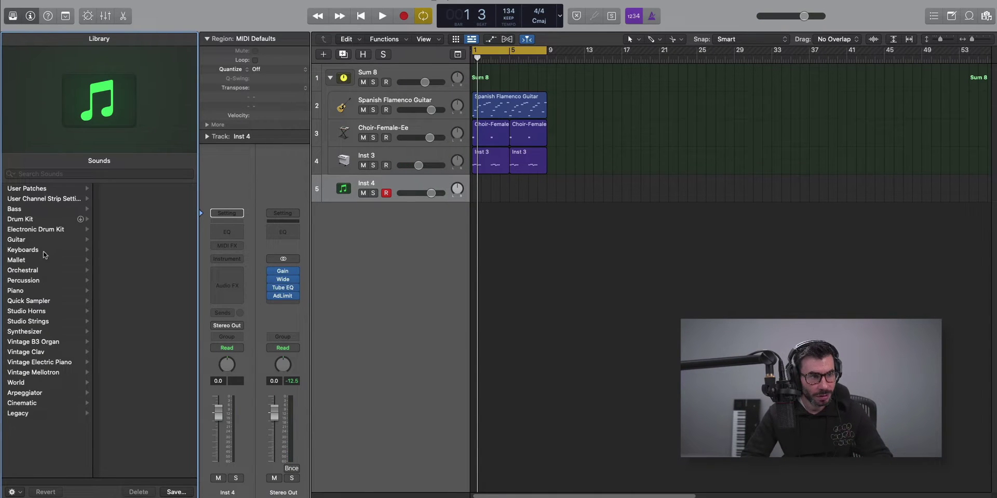
left_click(23, 292)
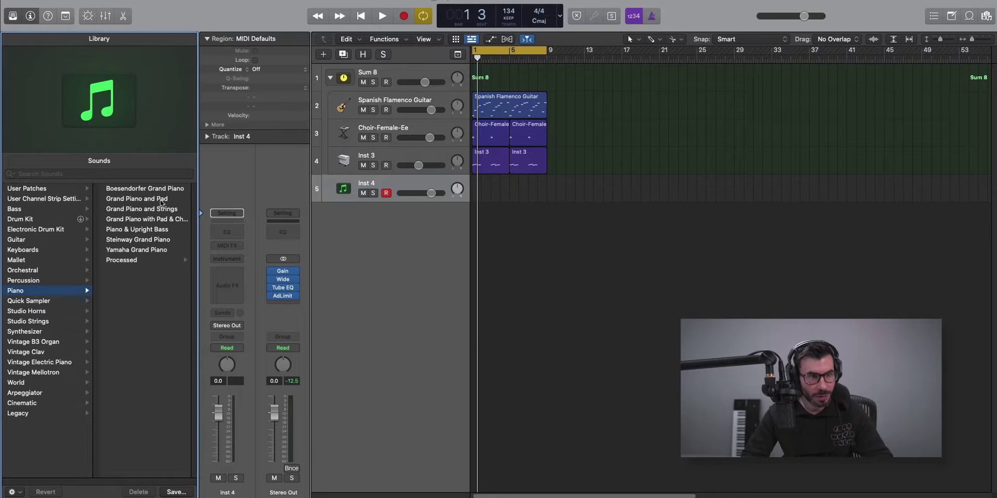
left_click(151, 190)
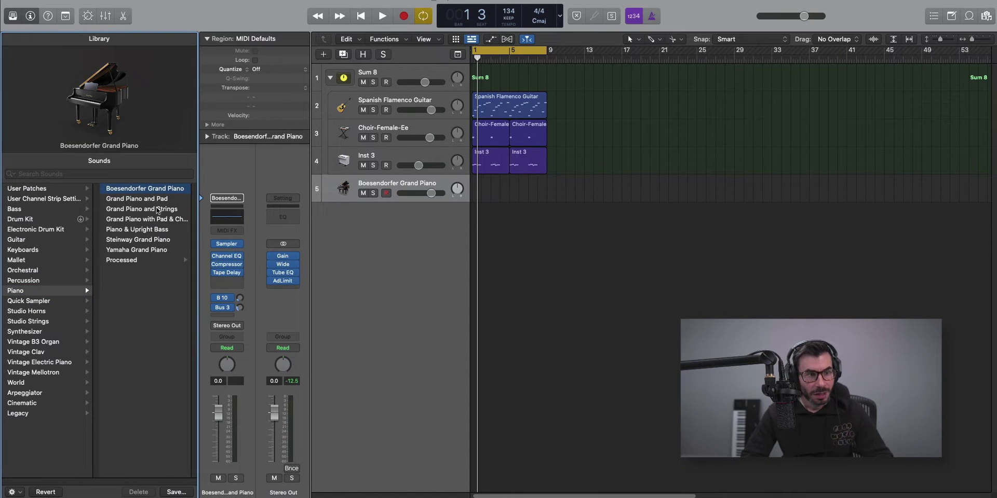
Create a two-bar region on the piano track with a 1/16 C2 note at the start, at velocity 79.
double_click(476, 193)
left_click_drag(478, 197, 488, 199)
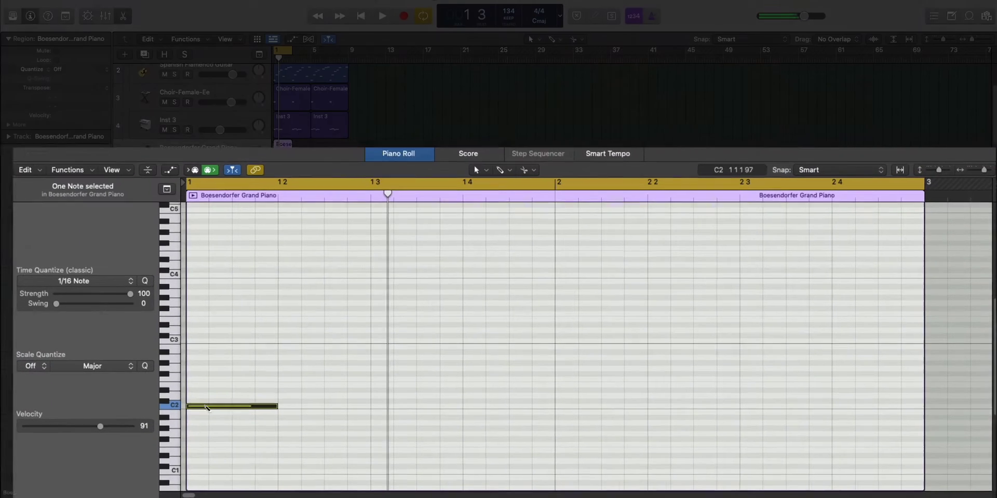
left_click_drag(261, 408, 197, 416)
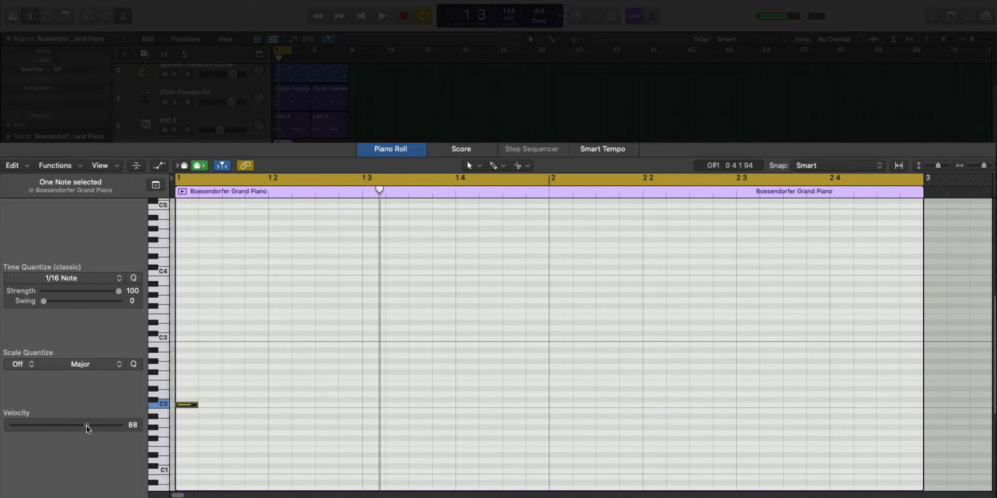
left_click_drag(80, 427, 78, 426)
Audition the opening piano note with the loop and raise it an octave to C3.
left_click(281, 410)
key("space")
key("space")
key("space")
key("space")
key("space")
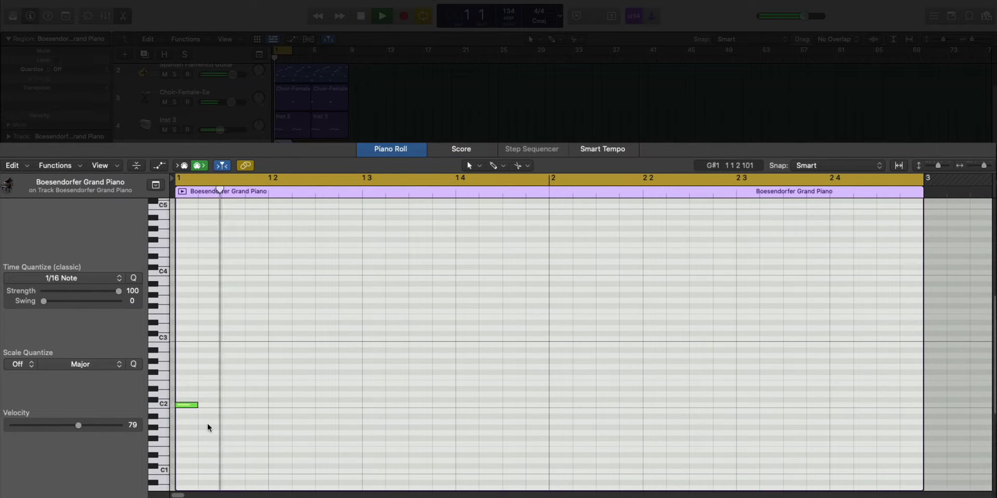
key("space")
left_click_drag(231, 407, 191, 428)
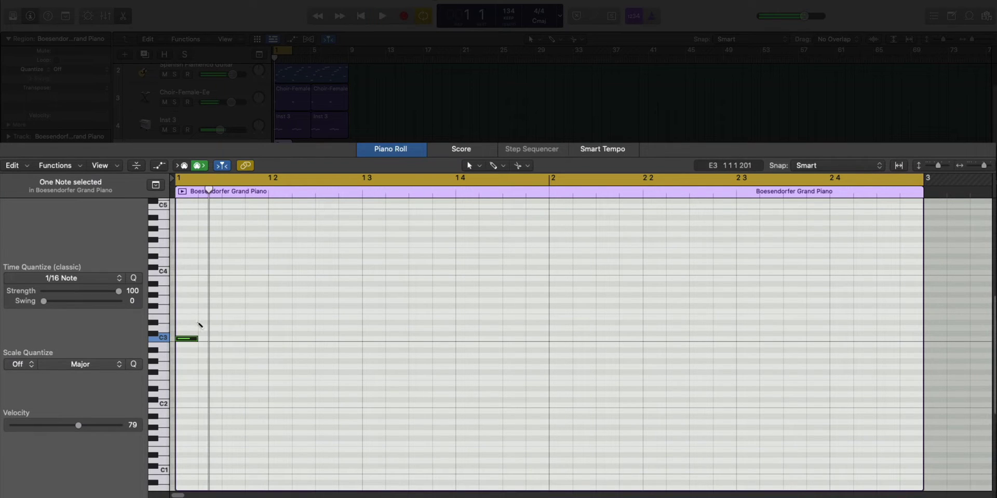
Add 1/16 notes D#3, G3, D4 and G3 in sequence after the opening C3, checking them with playback.
key("space")
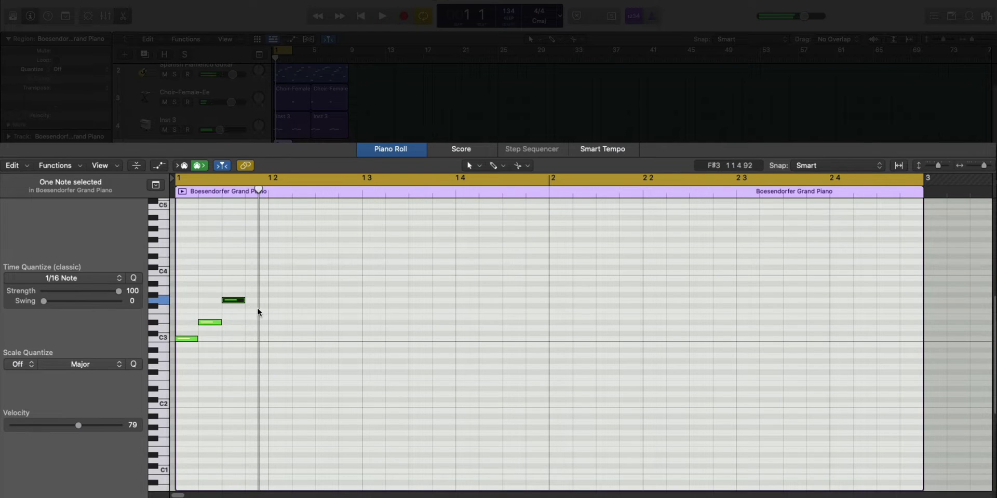
left_click(256, 261, "super")
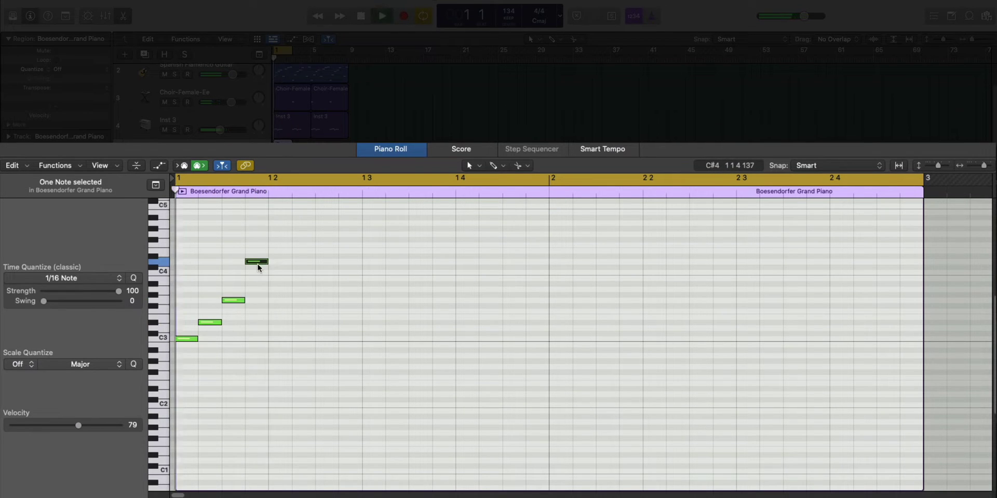
left_click(276, 300, "super")
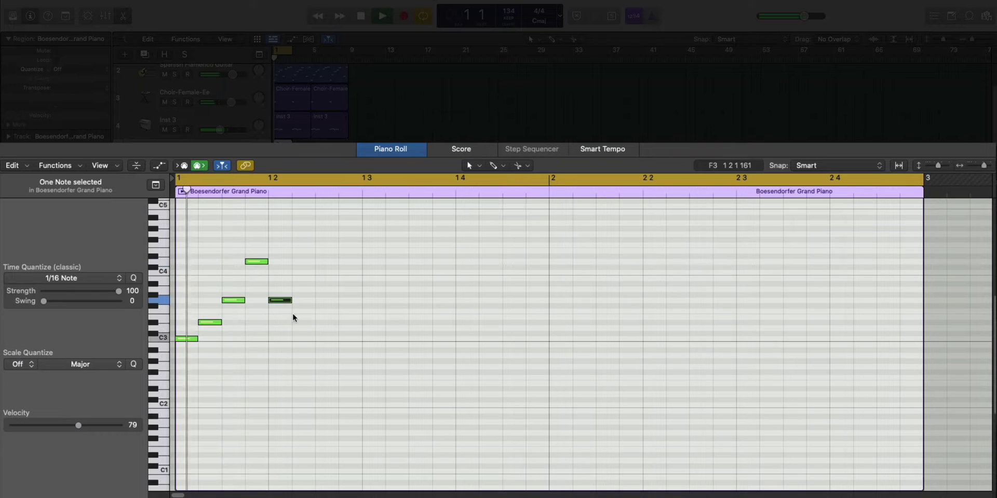
scroll(296, 319, "up", 3)
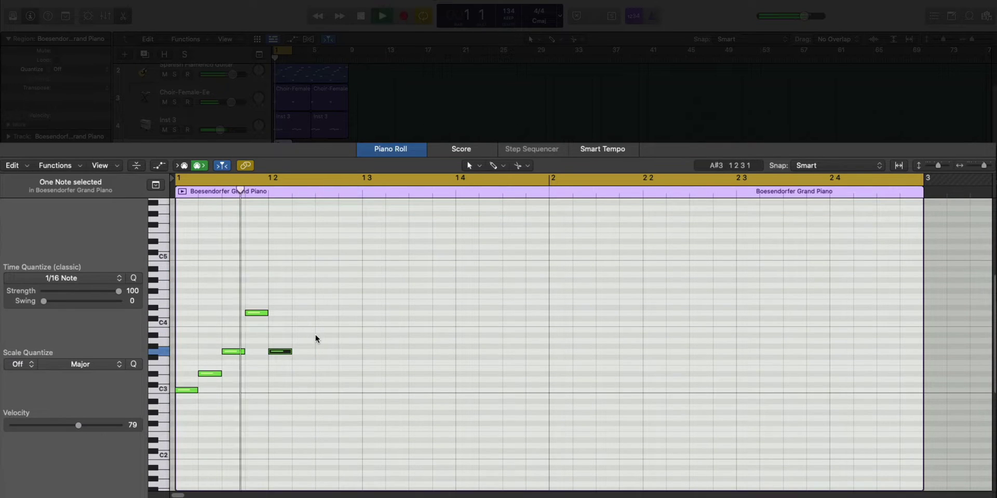
key("space")
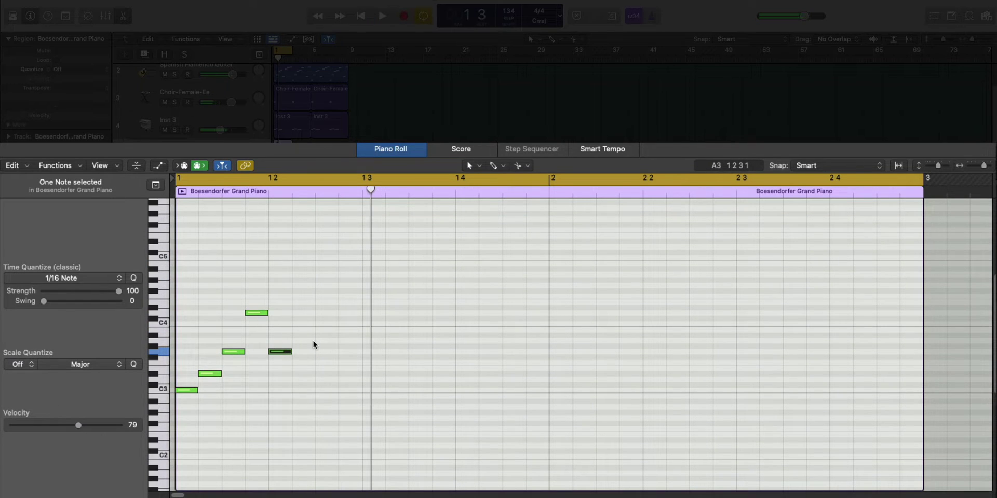
key("space")
Continue the piano line through beat 2 with 1/16 notes C4, D#4 and G4, auditioning between additions.
left_click(303, 325, "super")
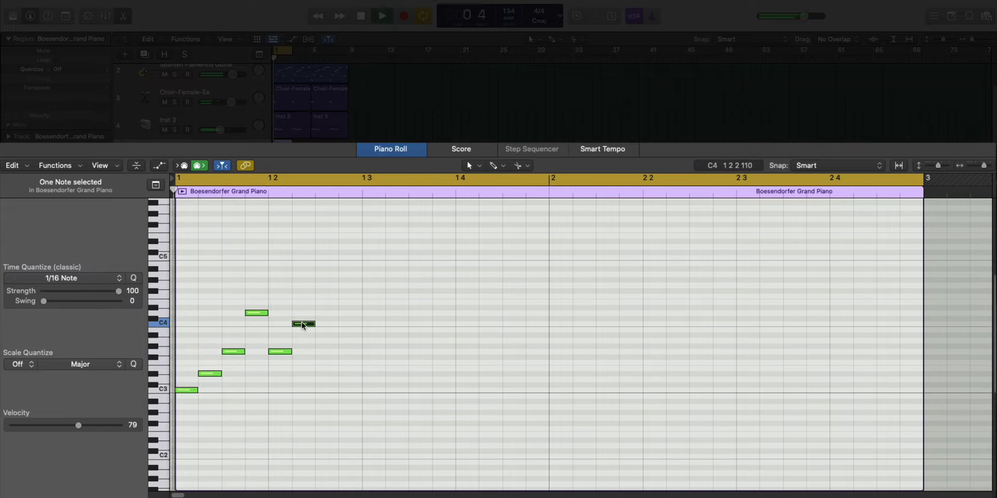
key("space")
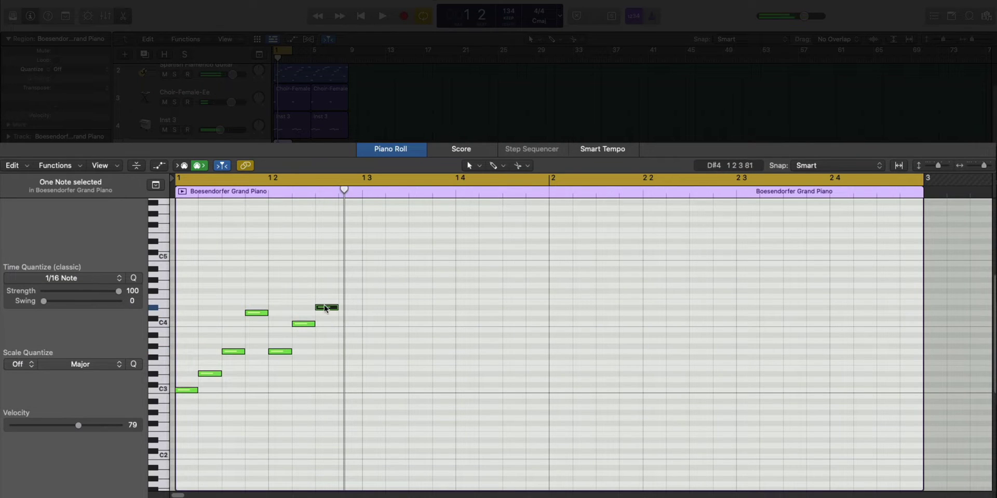
left_click(346, 285, "super")
key("space")
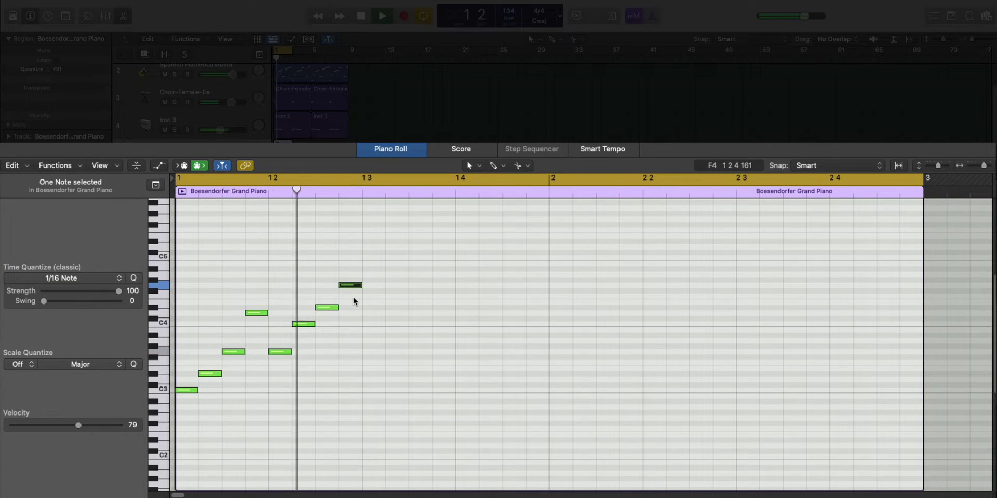
key("space")
key("space")
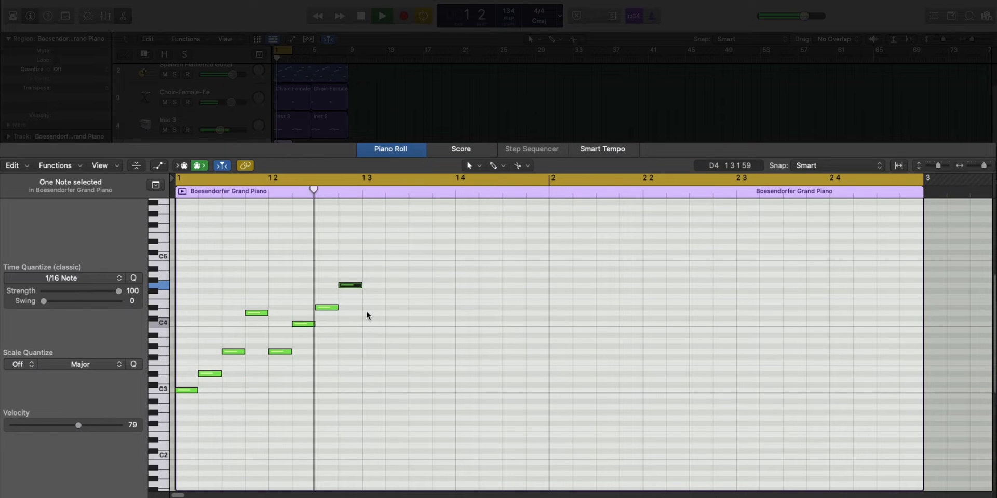
Start beat 3 of the piano line with 1/16 notes D4 and F4.
key("space")
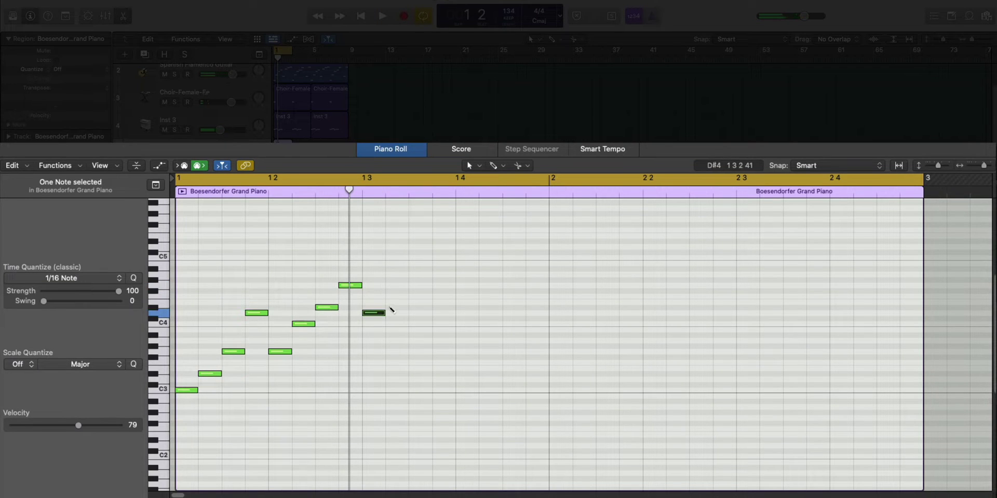
left_click(396, 292, "super")
key("space")
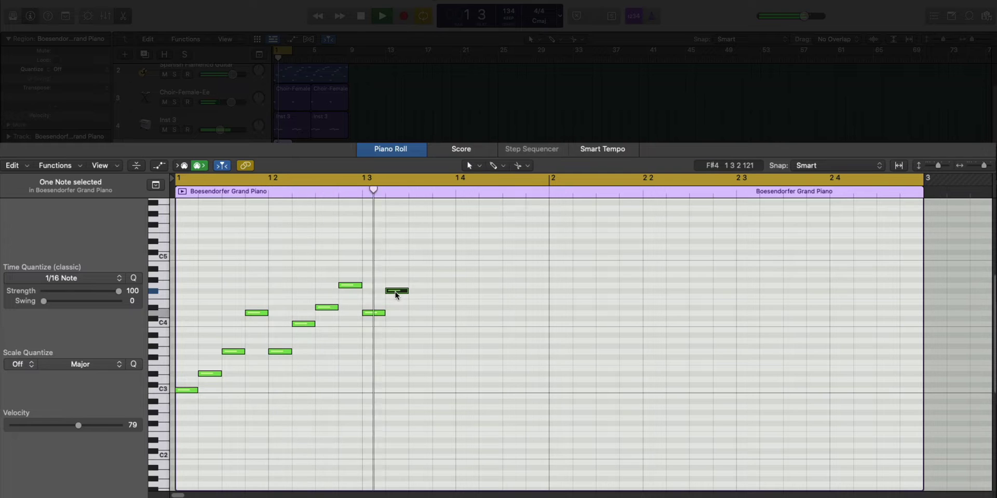
left_click_drag(395, 296, 400, 304)
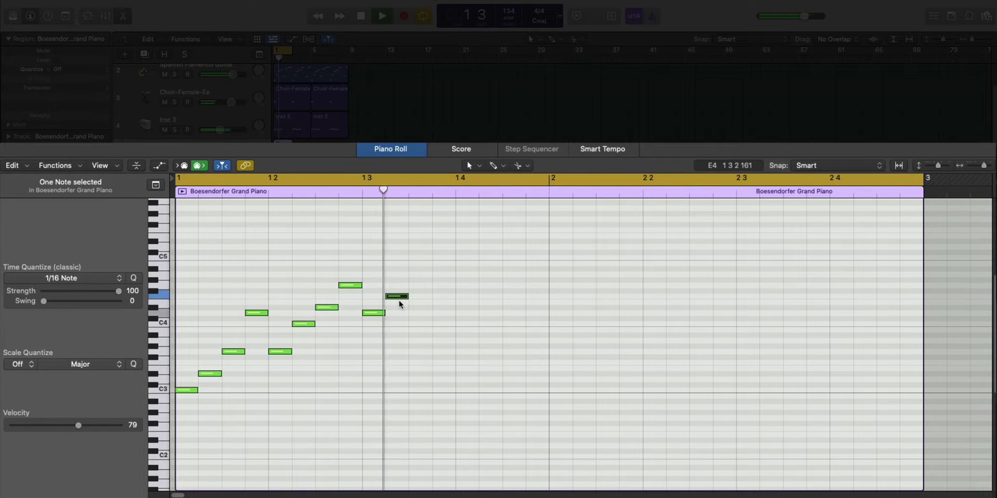
key("space")
Complete beat 3 with 1/16 notes C4 and D#4, and play the phrase back.
left_click(414, 326, "super")
key("space")
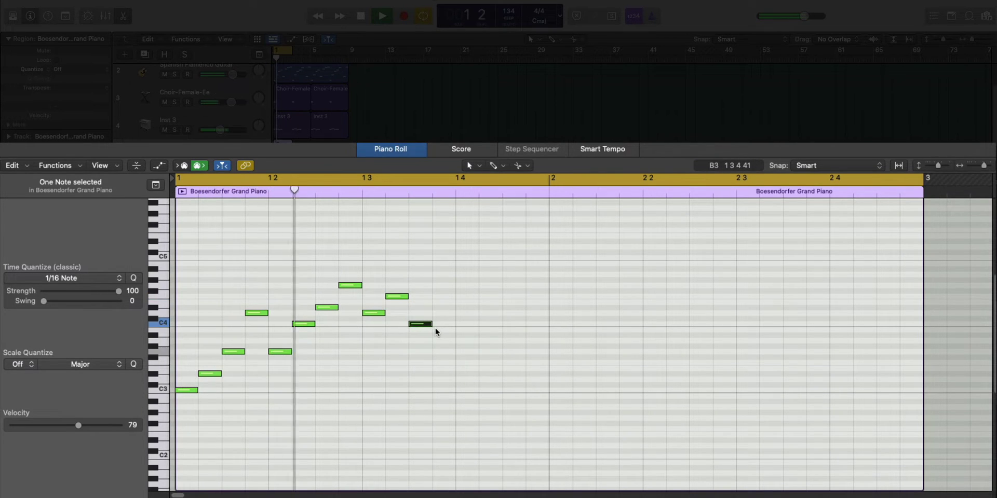
key("space")
left_click(441, 304, "super")
key("space")
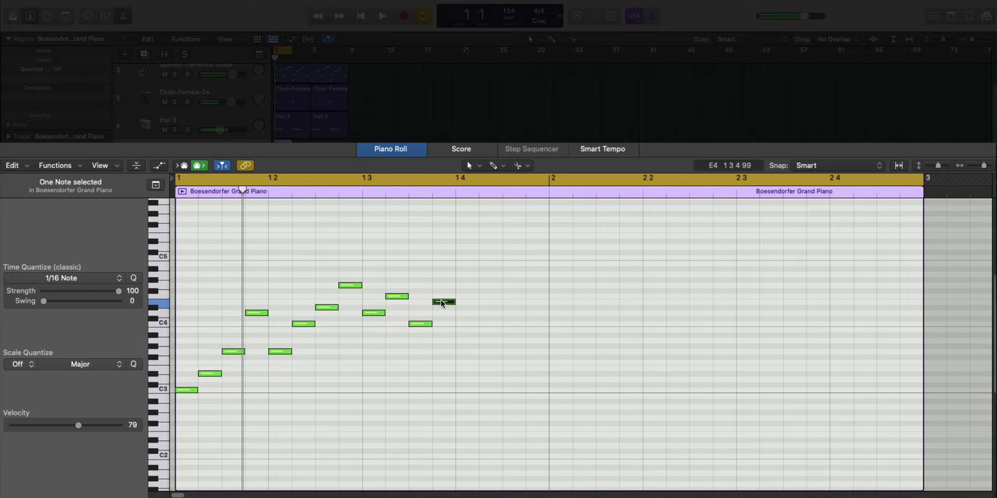
left_click_drag(441, 304, 441, 308)
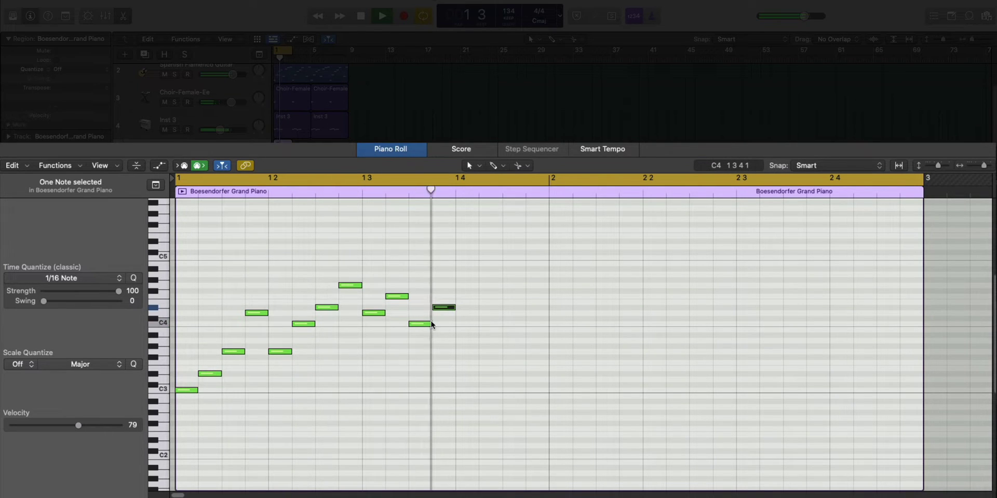
key("space")
key("space")
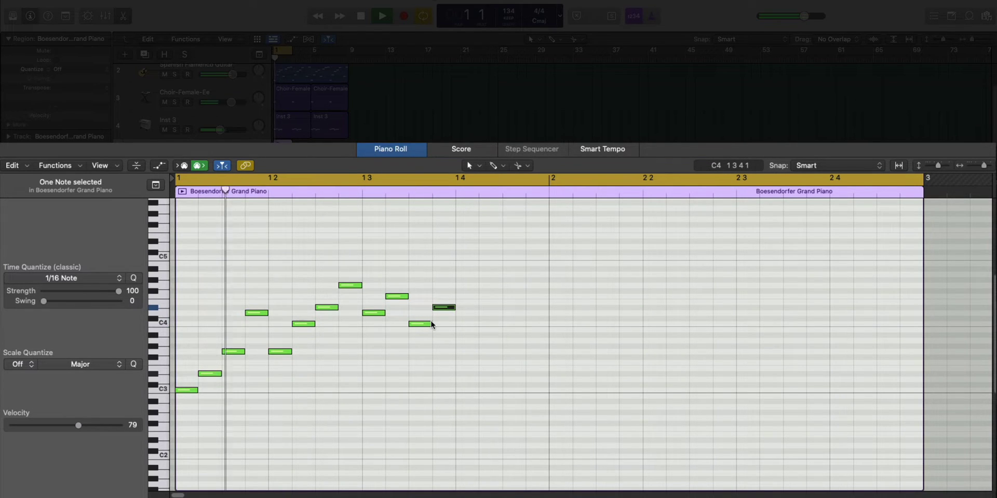
key("space")
Add an eighth-note G4 on beat 4 of the first bar and listen to it in the loop.
left_click(464, 302, "super")
left_click_drag(463, 303, 503, 297)
key("space")
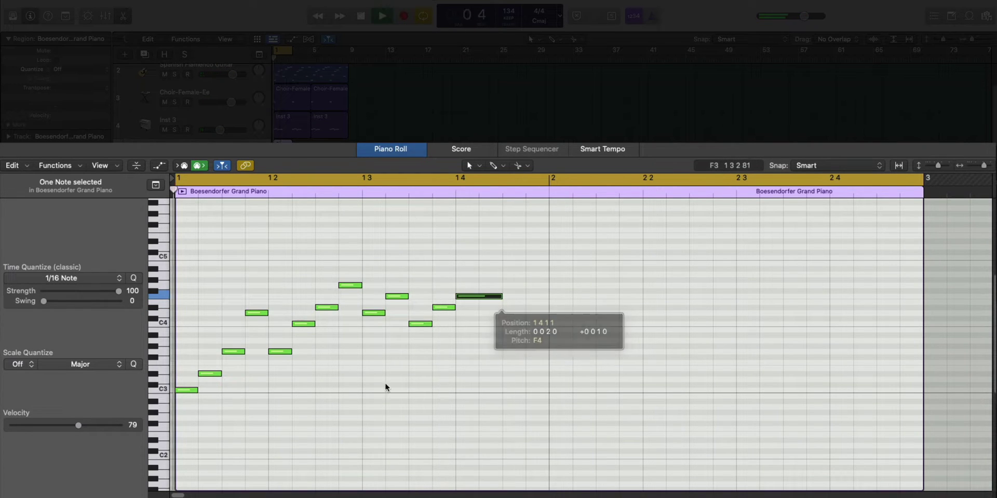
key("space")
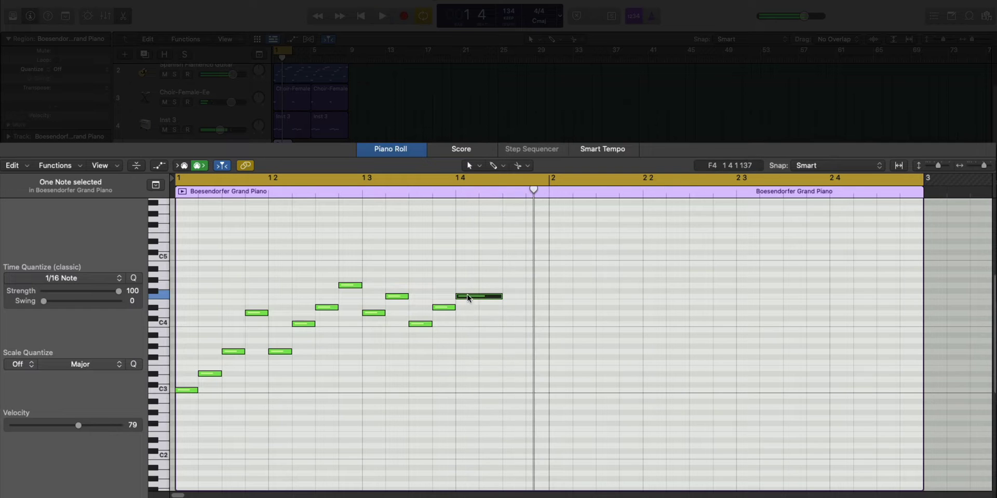
left_click_drag(467, 297, 468, 287)
key("space")
key("super+Left")
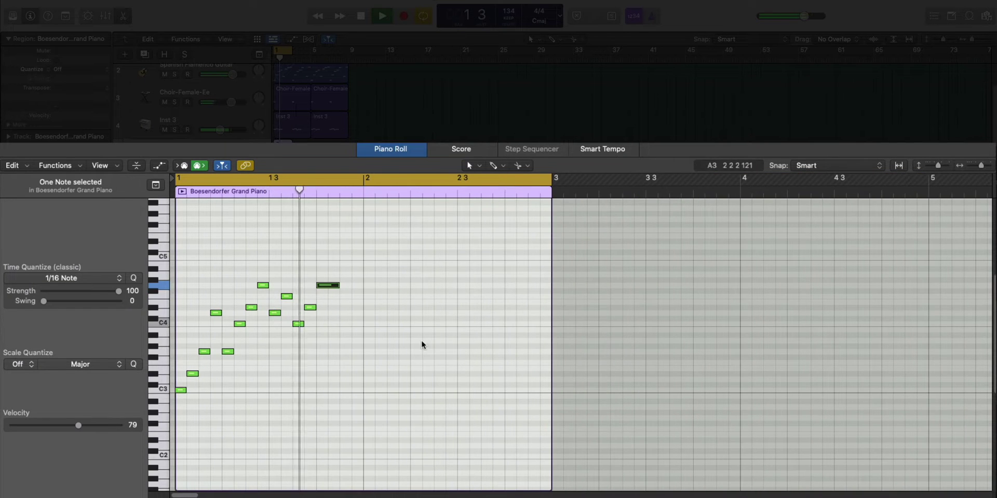
key("space")
key("space")
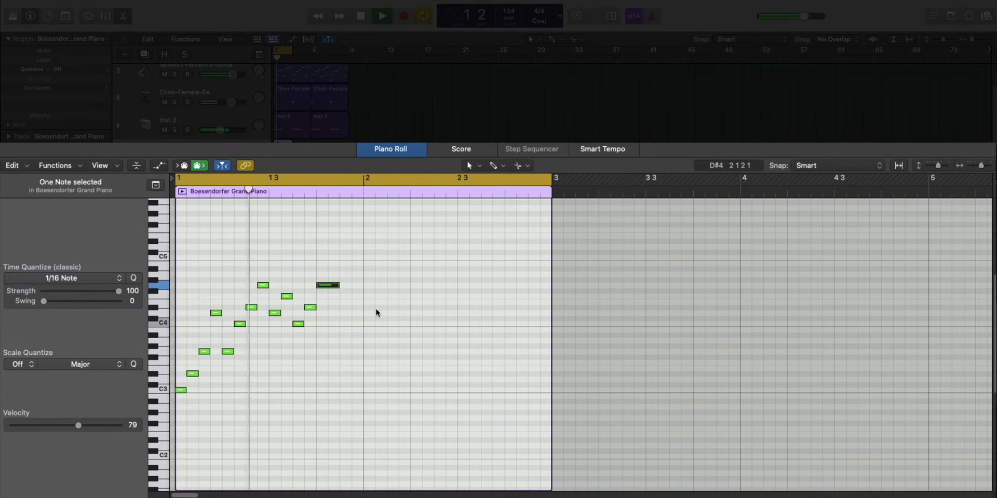
Fill the rest of the first bar's beat 4 with 1/16 notes D5, F5 and C5, auditioning the line.
key("space")
left_click(337, 247, "super")
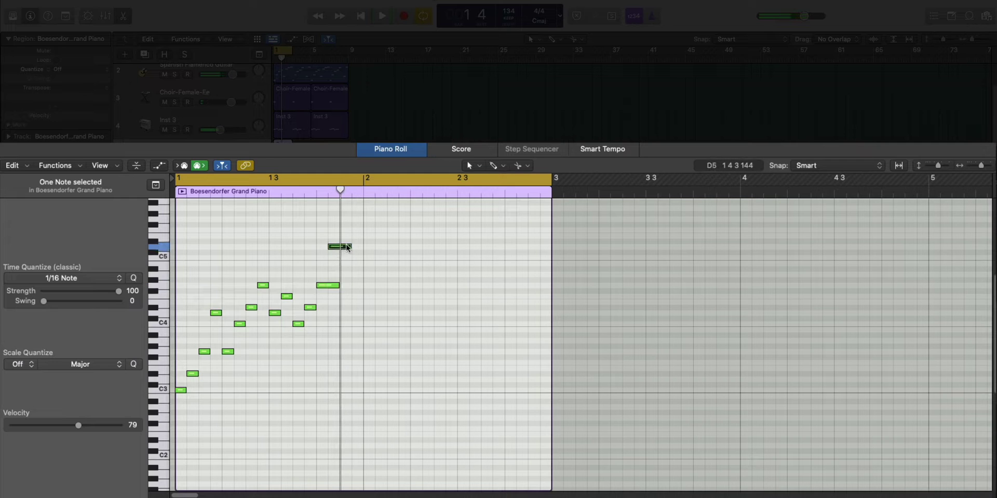
left_click_drag(347, 248, 340, 247)
key("space")
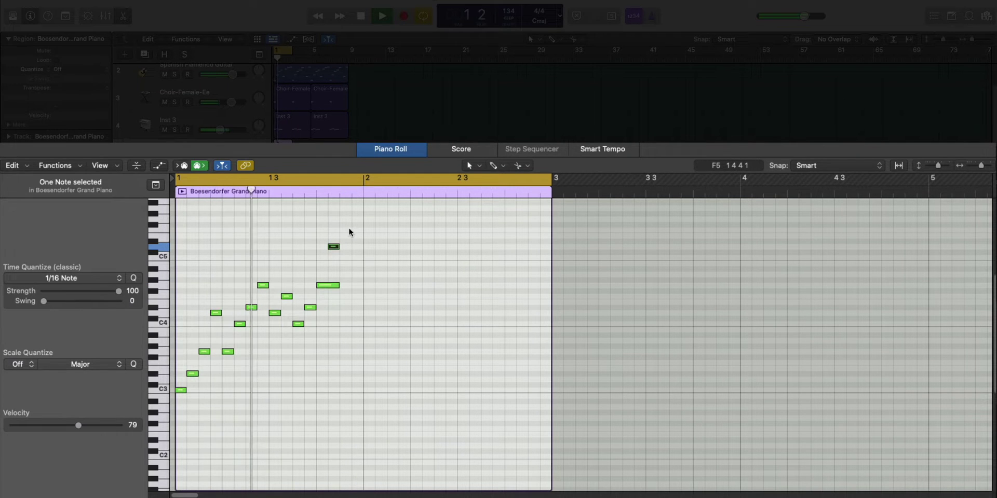
left_click(346, 230, "super")
key("space")
key("space")
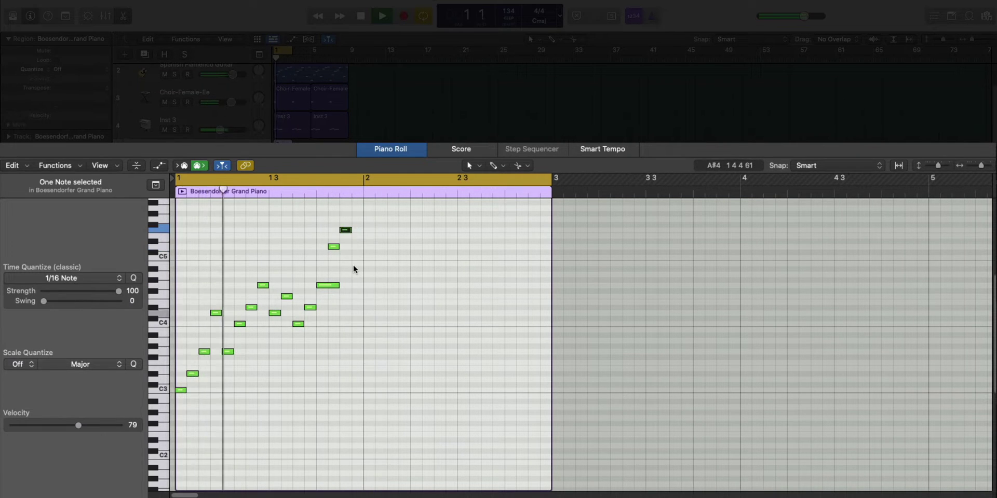
left_click(357, 258, "super")
key("space")
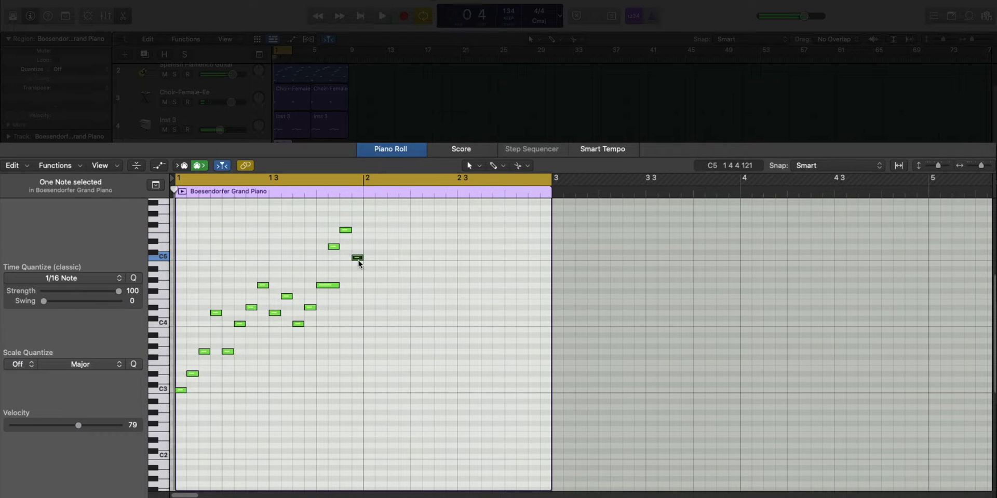
key("space")
Begin the second bar of the piano line with 1/16 notes D#4 and G#4.
left_click(368, 308, "super")
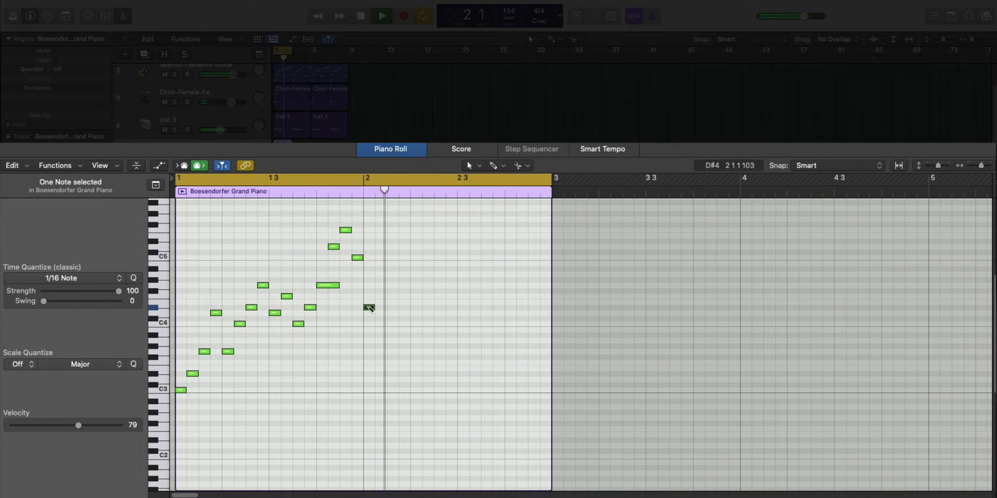
left_click(369, 307)
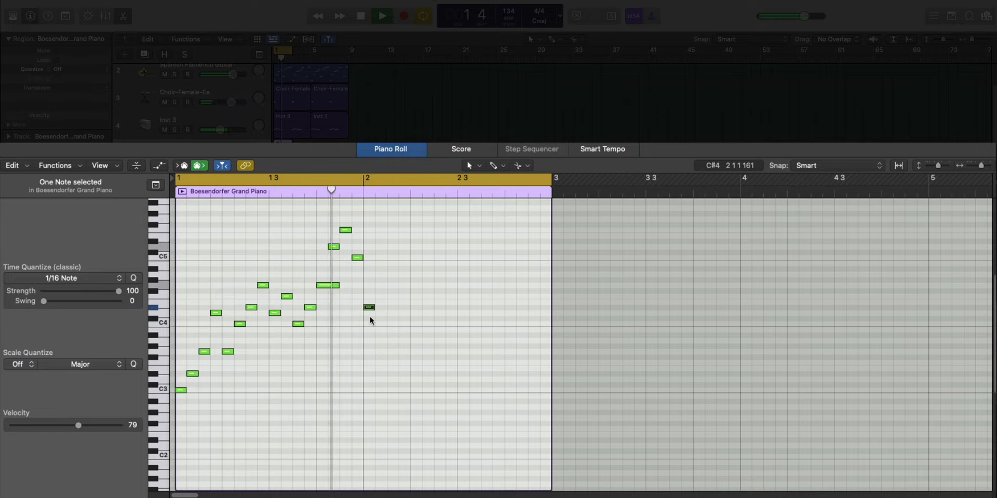
key("space")
left_click(381, 280, "super")
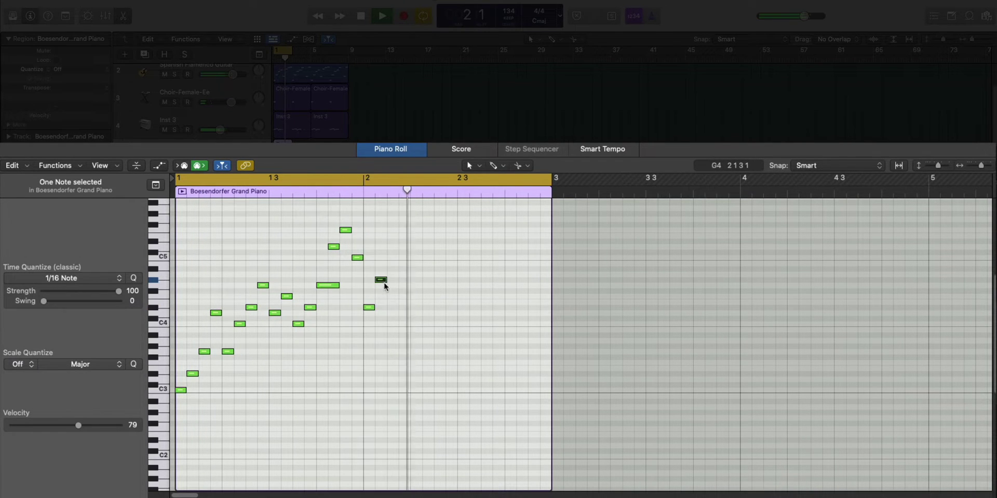
Lower the second bar's second note to F#4 and complete beat 1 with 1/16 notes C5 and F#4, auditioning the line.
key("space")
left_click_drag(384, 286, 383, 294)
key("space")
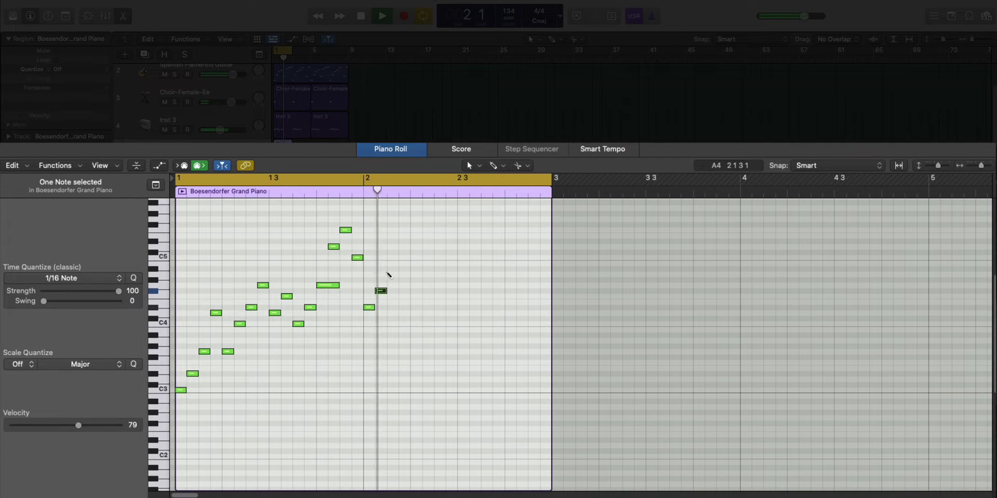
left_click(392, 259, "super")
key("space")
left_click(401, 291, "super")
key("space")
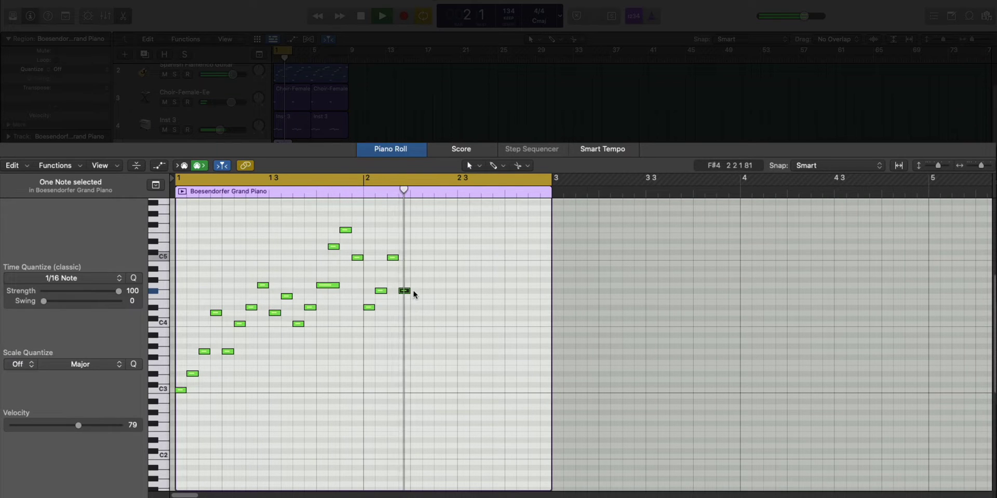
Raise both F#4 notes to G#4 and start the second bar's beat 2 with 1/16 notes D#5 and F#5.
left_click(380, 290, "shift")
left_click_drag(380, 291, 381, 280)
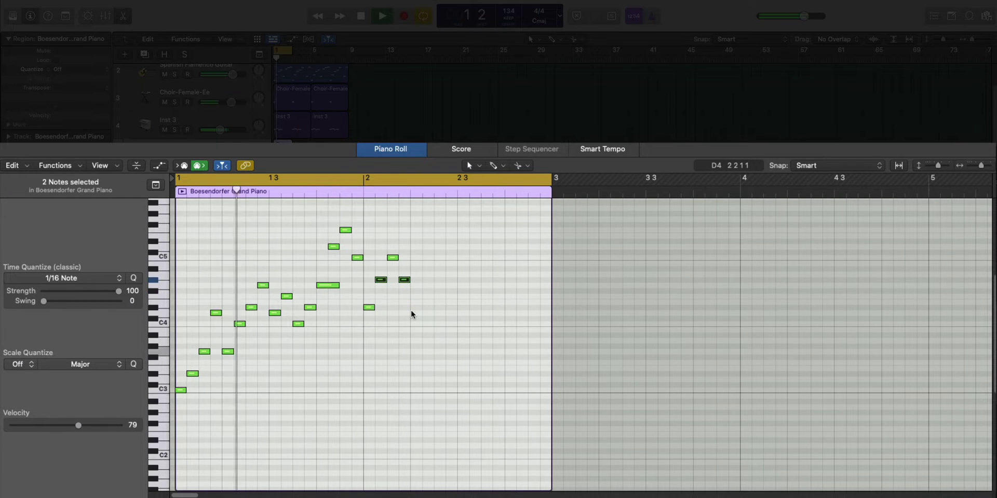
left_click(414, 241, "super")
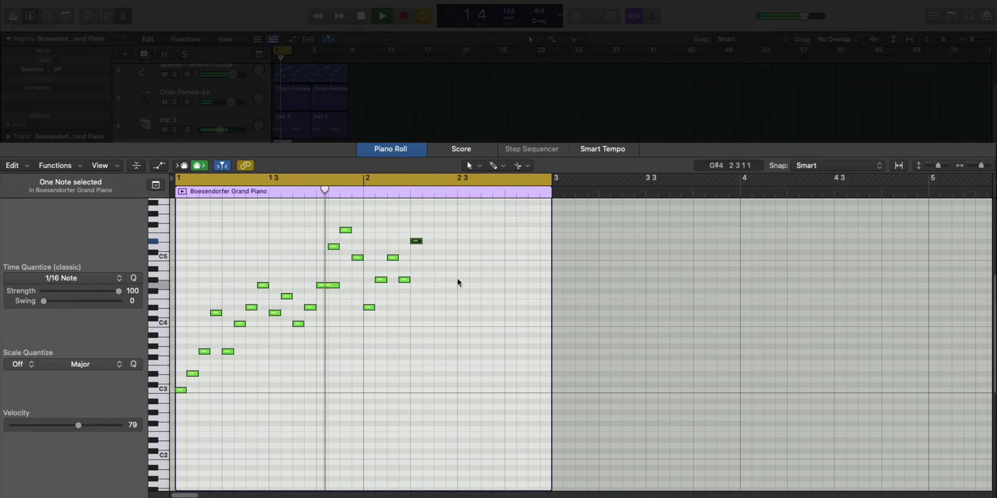
key("space")
left_click(430, 225, "super")
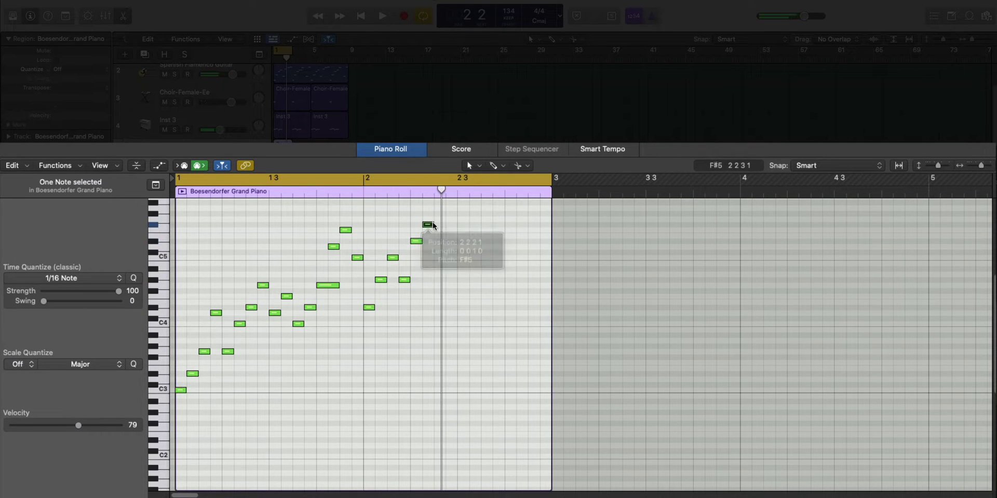
key("space")
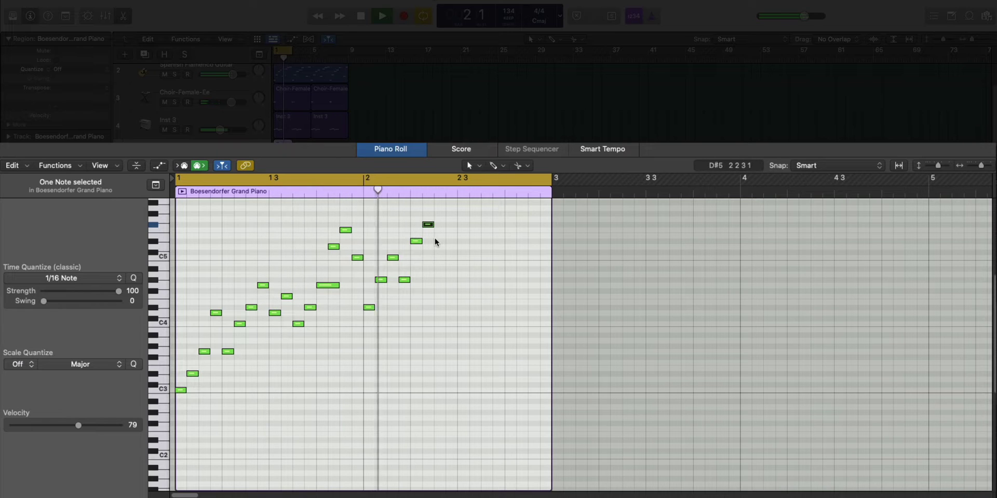
Change the F#5 into an eighth-note G#5 and follow it with two 1/16 G#5 notes.
key("space")
left_click_drag(427, 224, 456, 214)
left_click(447, 214, "super")
key("space")
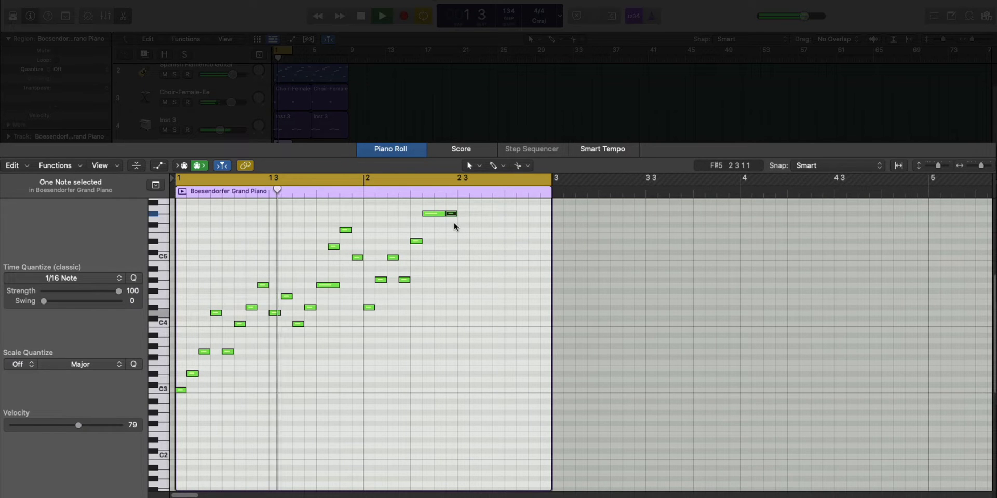
left_click(466, 220, "super")
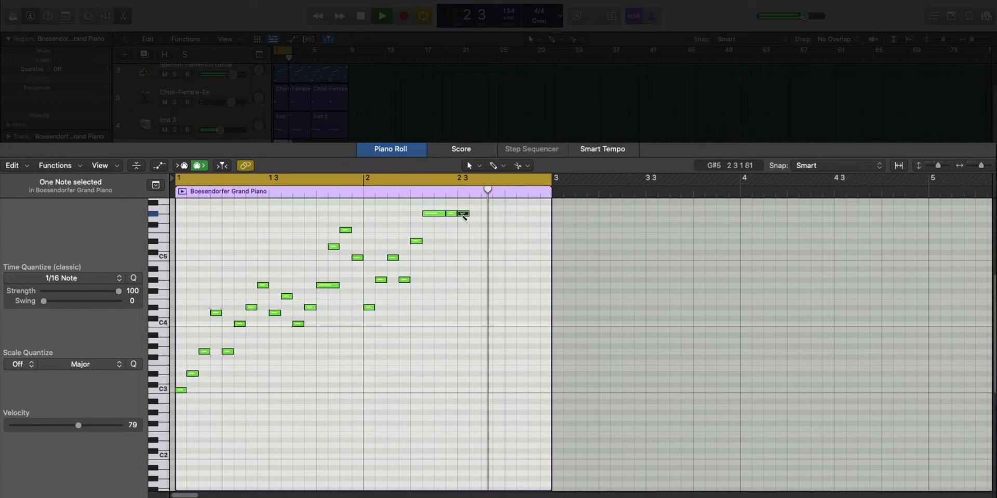
Complete the second bar's beat 3 with descending 1/16 notes D#5, C5 and G#4 while the loop plays.
left_click(476, 242, "super")
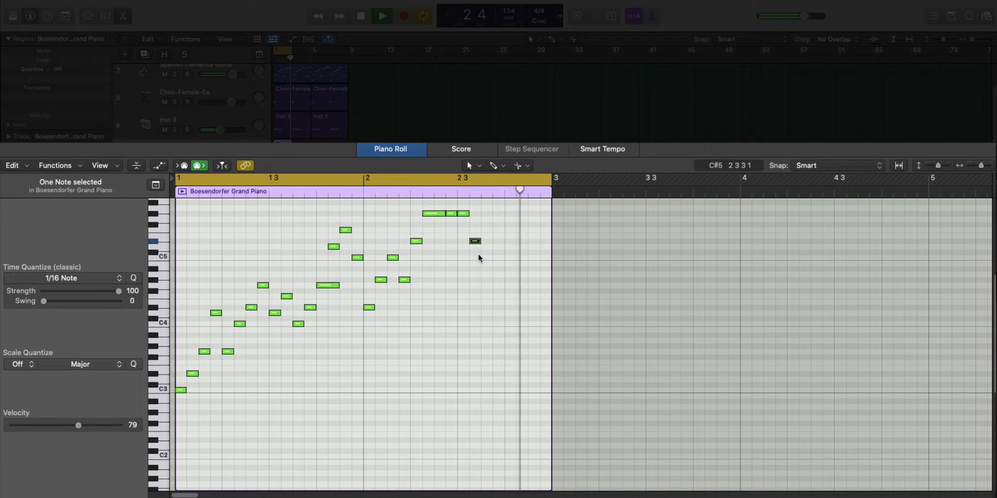
left_click(486, 258, "super")
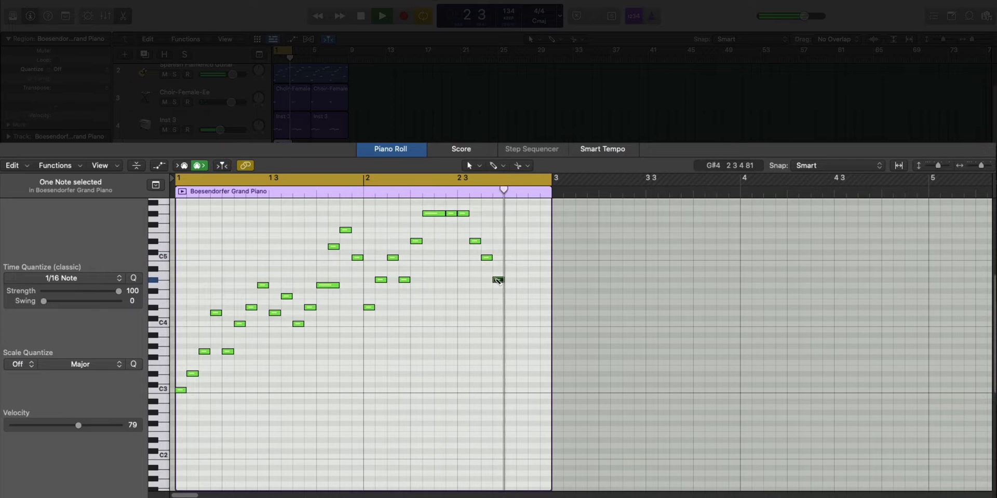
left_click(498, 280, "super")
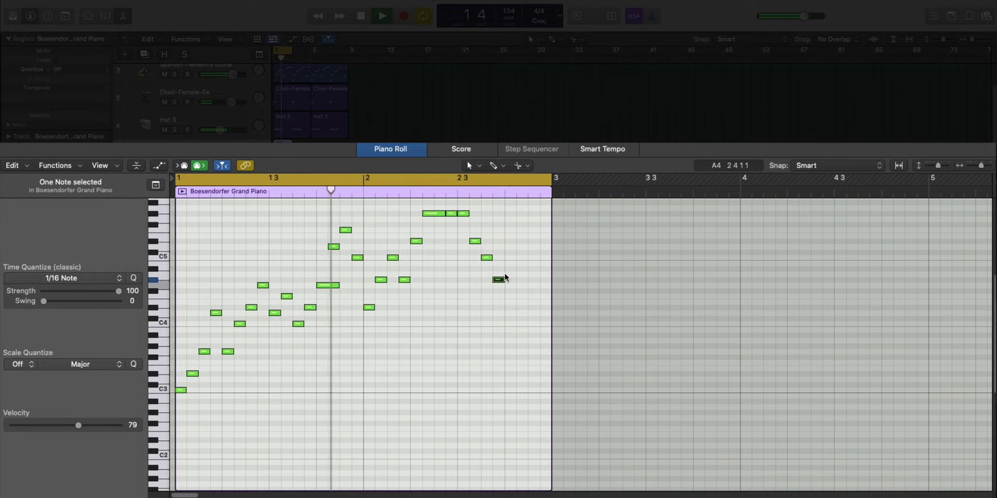
Fill the second bar's beat 4 with 1/16 notes C5, G#4, C4 and G3, auditioning the ending.
left_click(510, 258, "super")
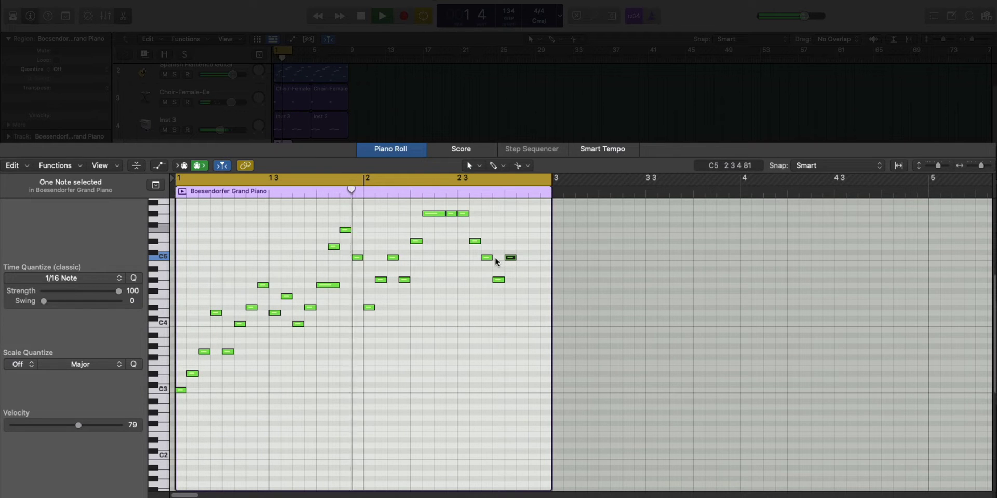
left_click(522, 279, "super")
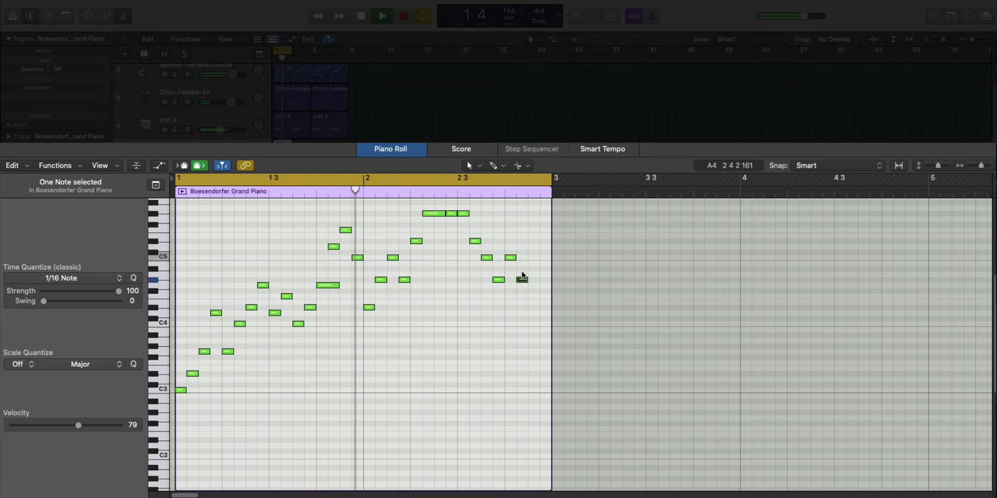
left_click(533, 324, "super")
key("space")
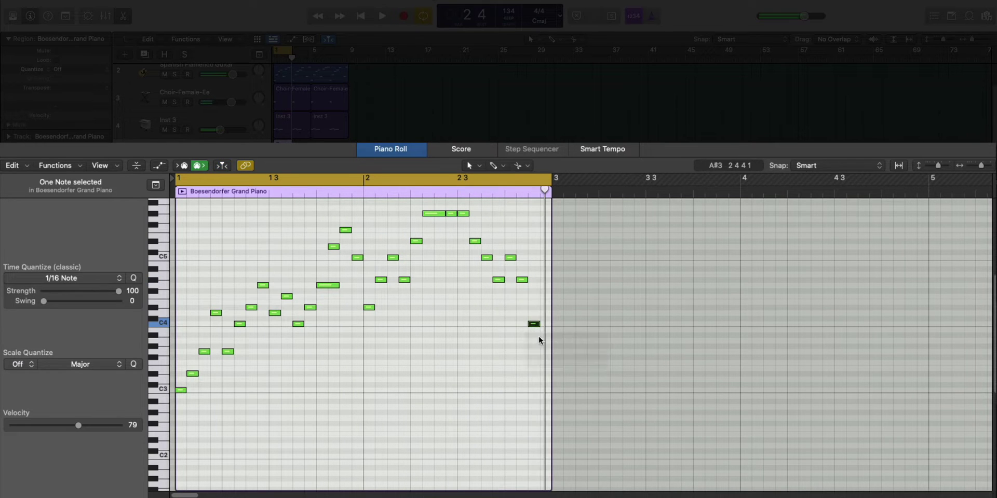
left_click(545, 346, "super")
key("space")
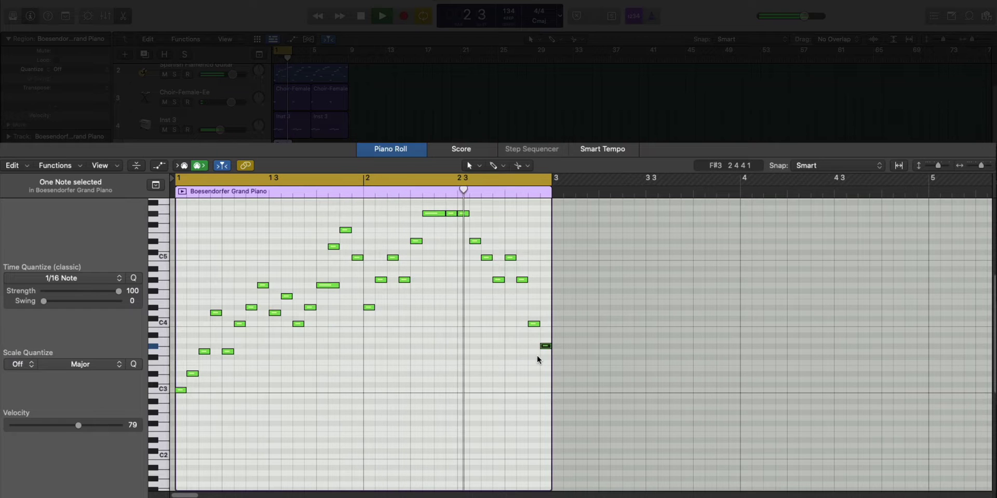
left_click_drag(544, 345, 544, 353)
Repeat the two-bar piano phrase through bar 8 of the region and set the cycle range to all eight bars.
key("super+Right")
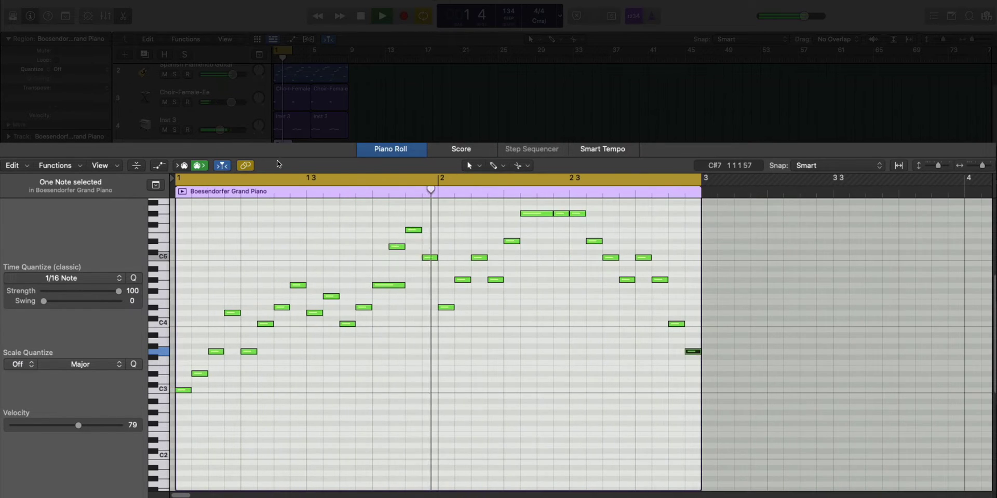
left_click_drag(290, 160, 347, 165)
key("space")
left_click(272, 227)
scroll(351, 317, "left", 5)
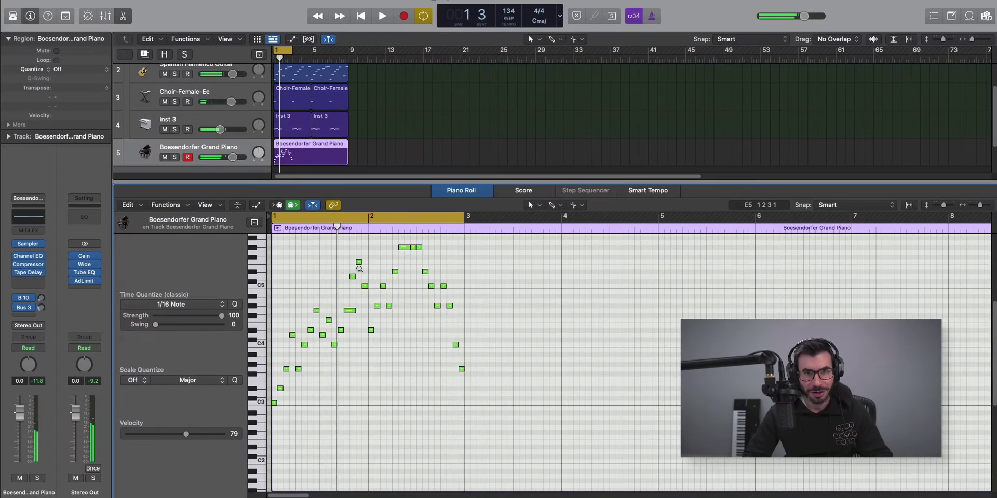
scroll(351, 317, "down", 2)
scroll(427, 339, "down", 2)
left_click_drag(497, 405, 274, 269)
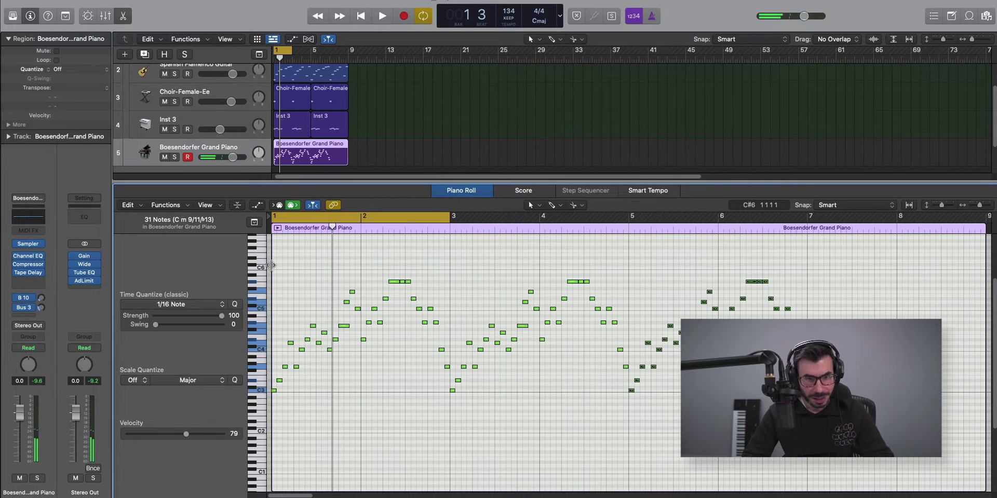
key("super+r")
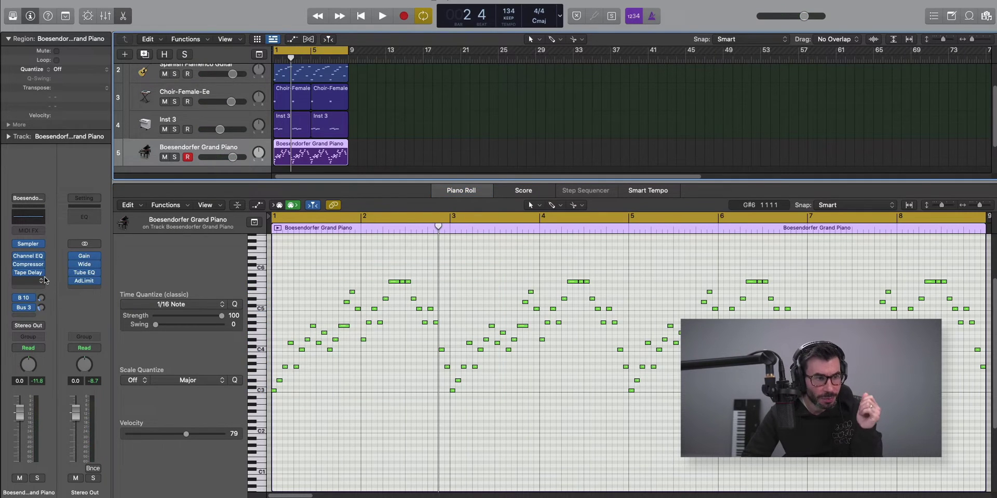
Add a Chorus effect with the Pad Enchancer preset to the grand piano track and start playback.
left_click(44, 281)
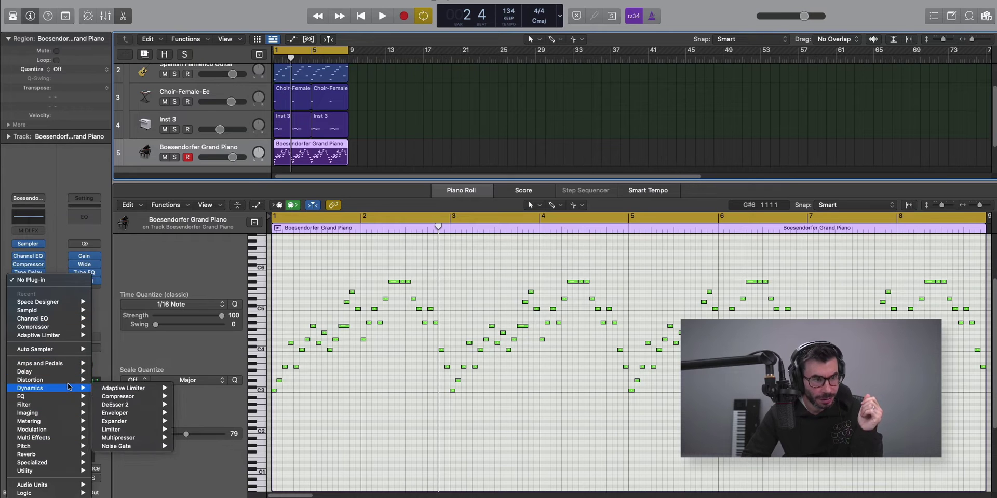
mouse_move(75, 432)
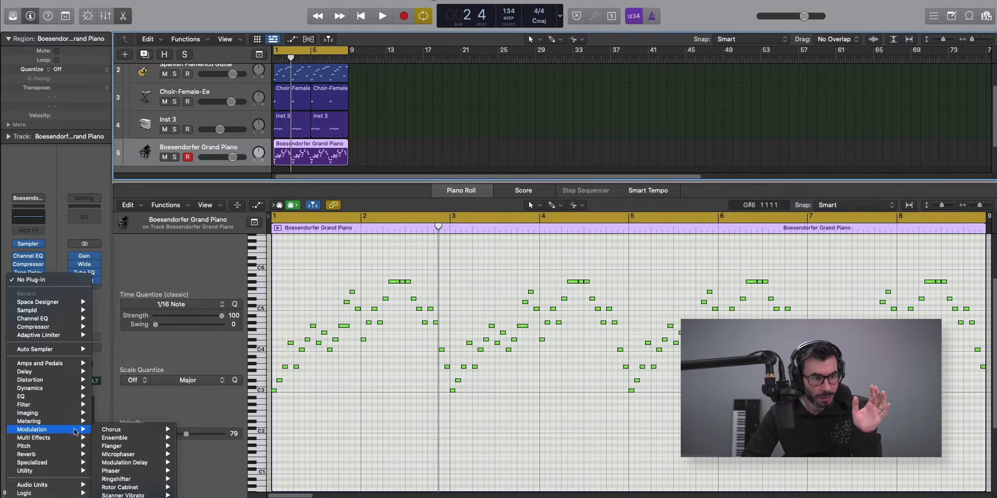
left_click(188, 431)
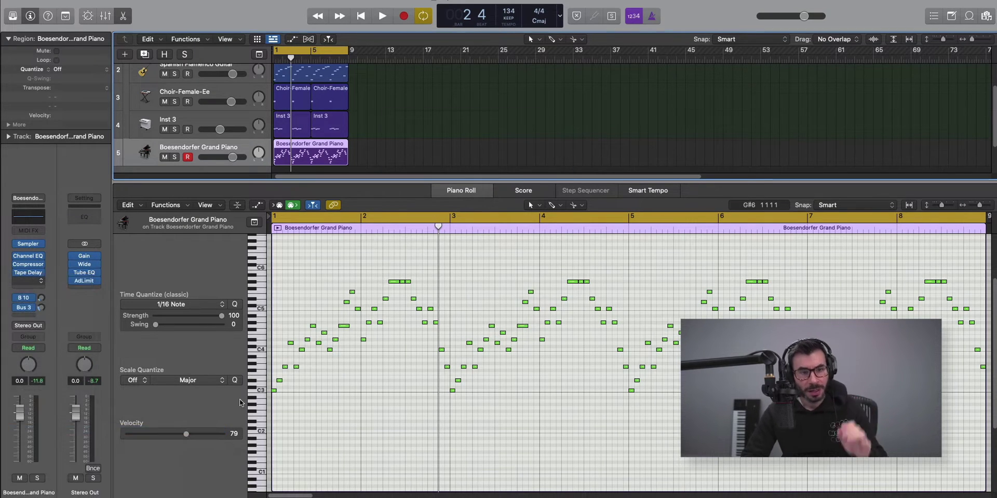
left_click(477, 134)
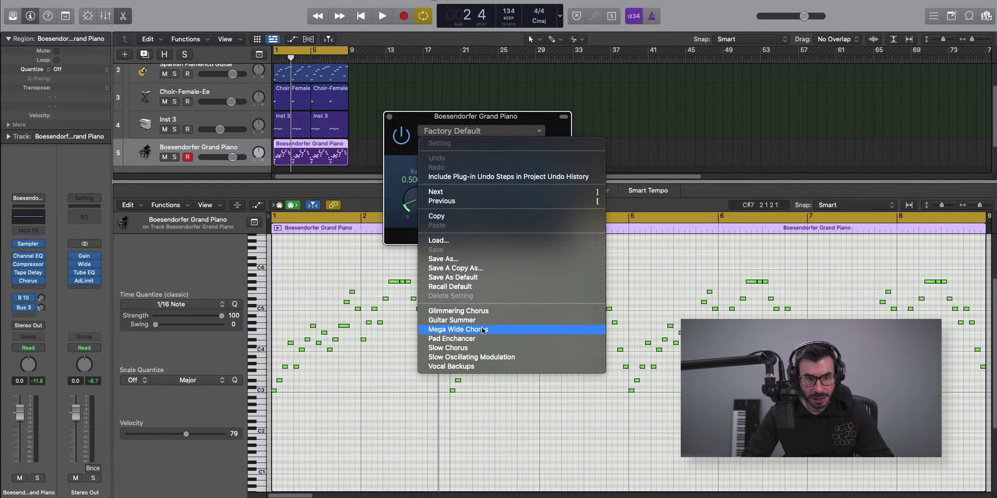
left_click(452, 339)
key("space")
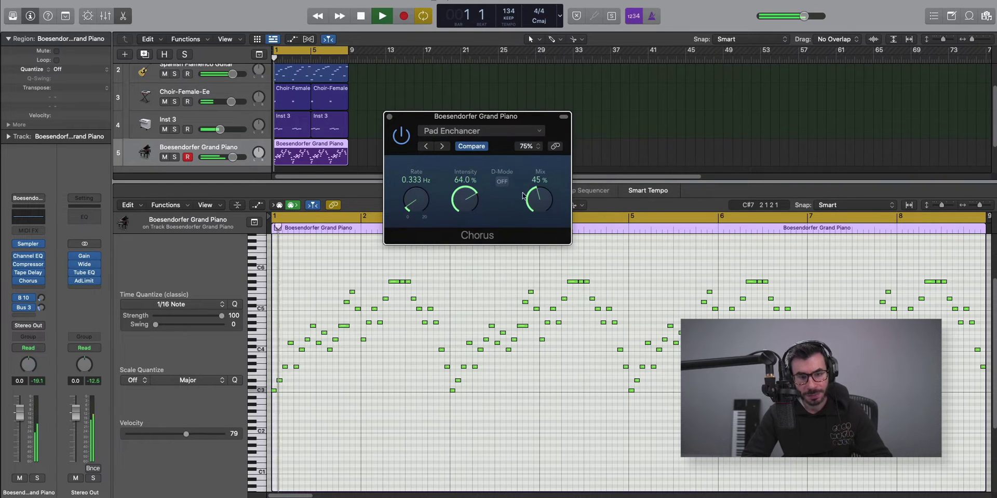
left_click(389, 117)
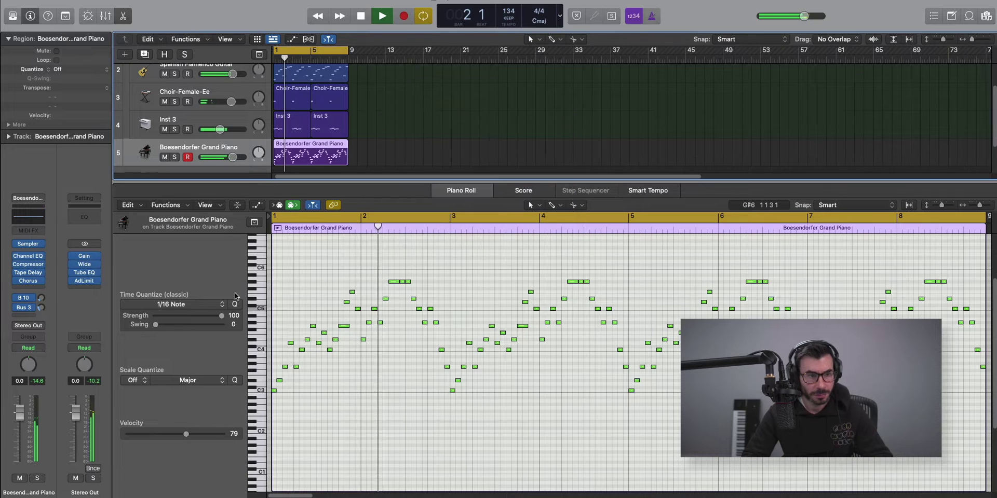
Lower the grand piano track's volume to -7.6 dB and listen to it in the full loop.
mouse_move(27, 414)
left_mouse_down()
mouse_move(21, 438)
mouse_move(20, 429)
left_mouse_up()
key("x")
key("x")
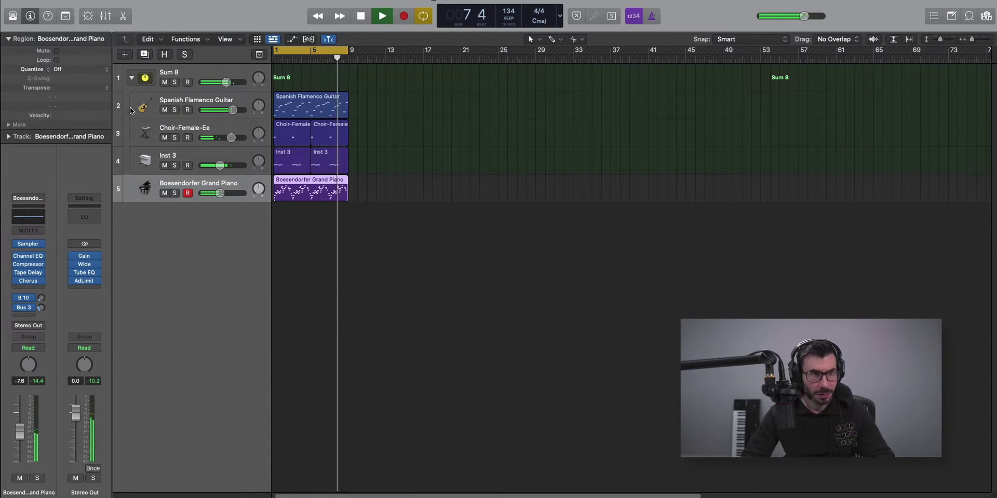
key("space")
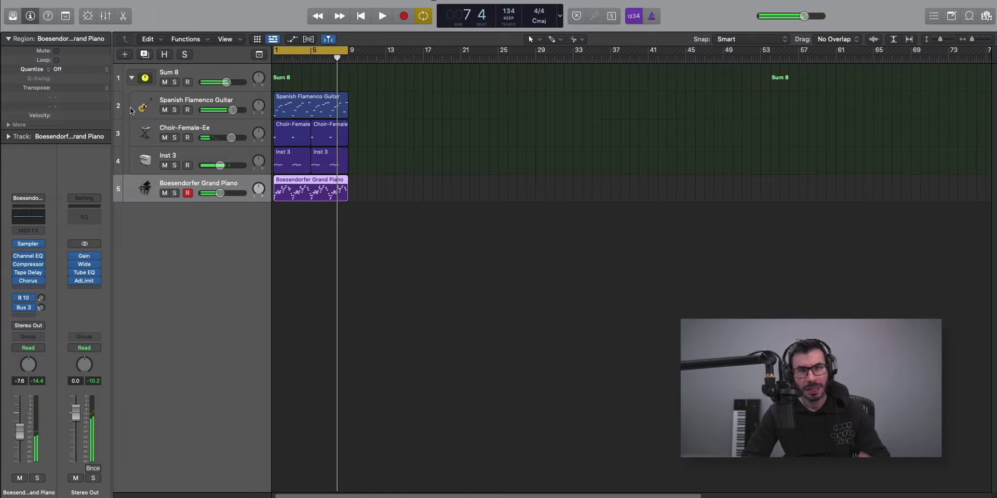
Create a new software instrument track and load the Mr Jones Drum Kit user patch on it.
left_click(125, 54)
key("Return")
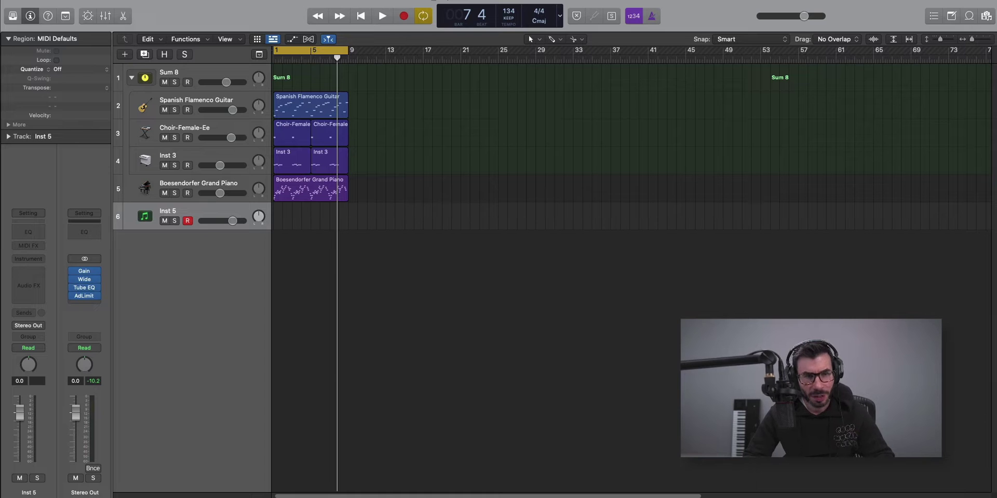
left_click(12, 17)
left_click(16, 188)
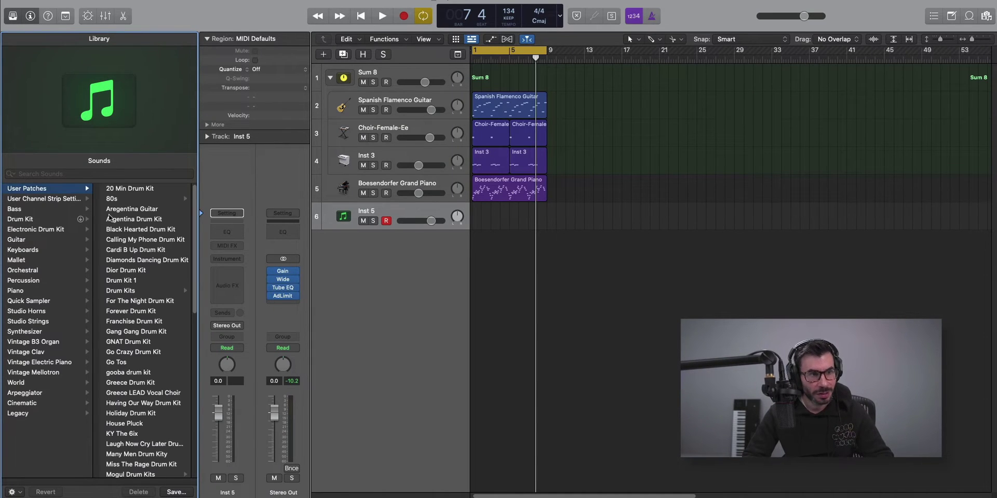
scroll(160, 249, "down", 10)
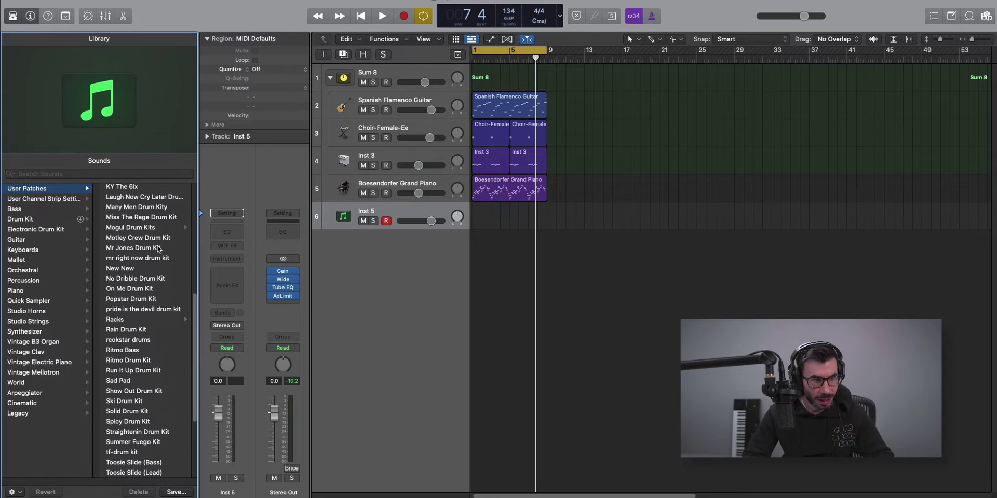
left_click(13, 17)
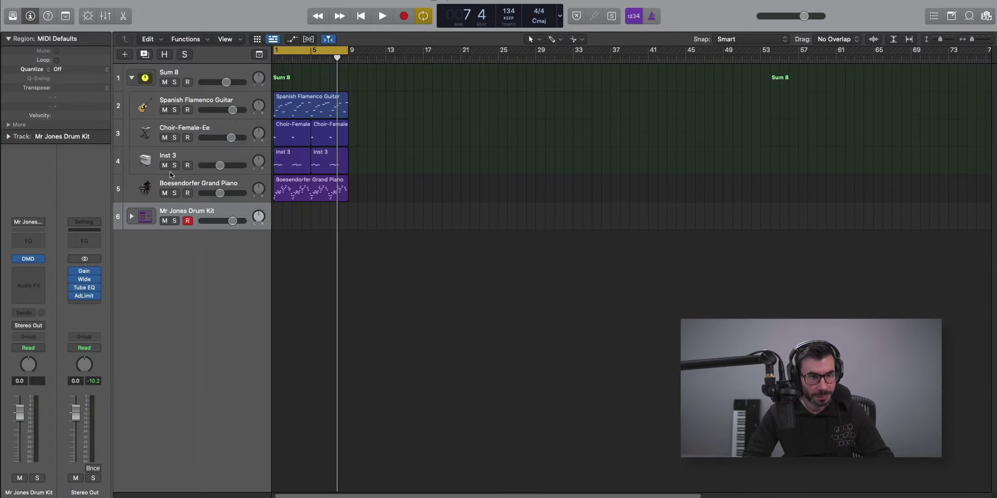
Expand the drum kit stack, create a MIDI region on the vox track at bar 1 and add a G3 note at bar 2.
left_click(132, 216)
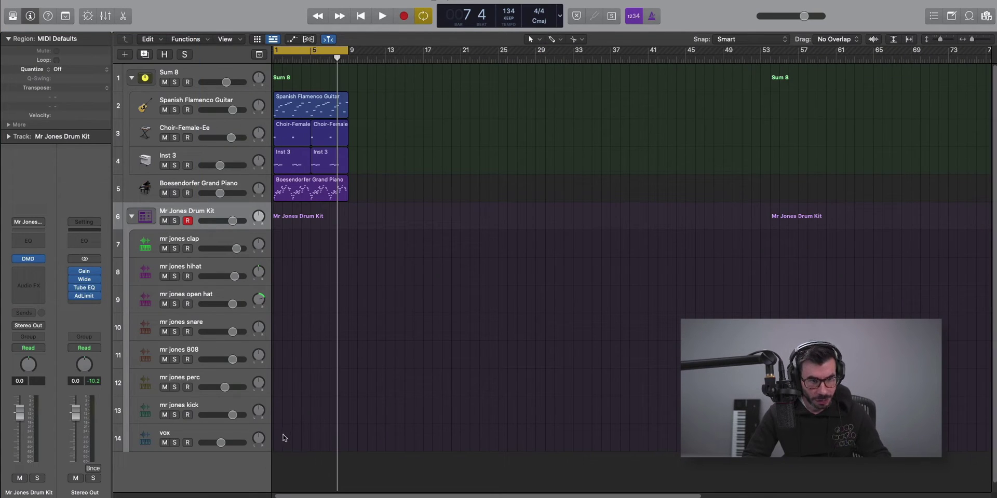
scroll(283, 437, "left", 1)
right_click(283, 438)
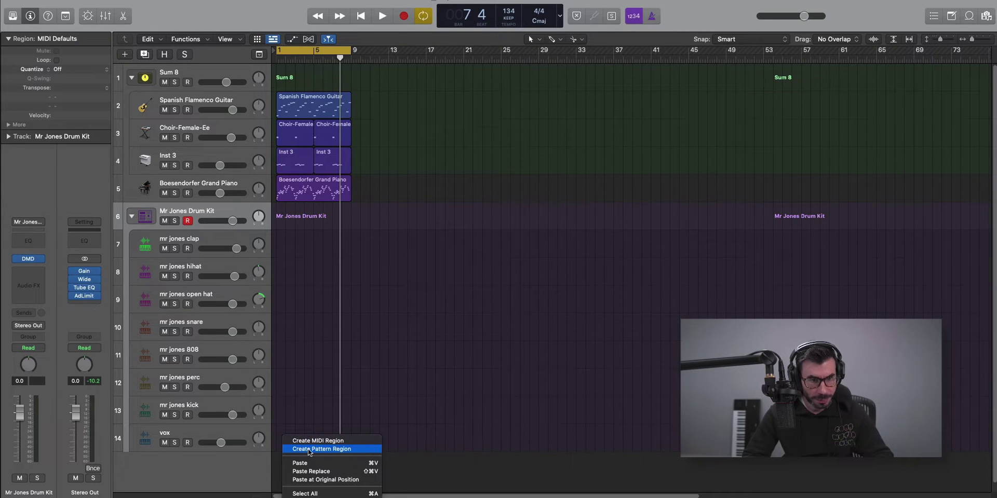
left_click(308, 442)
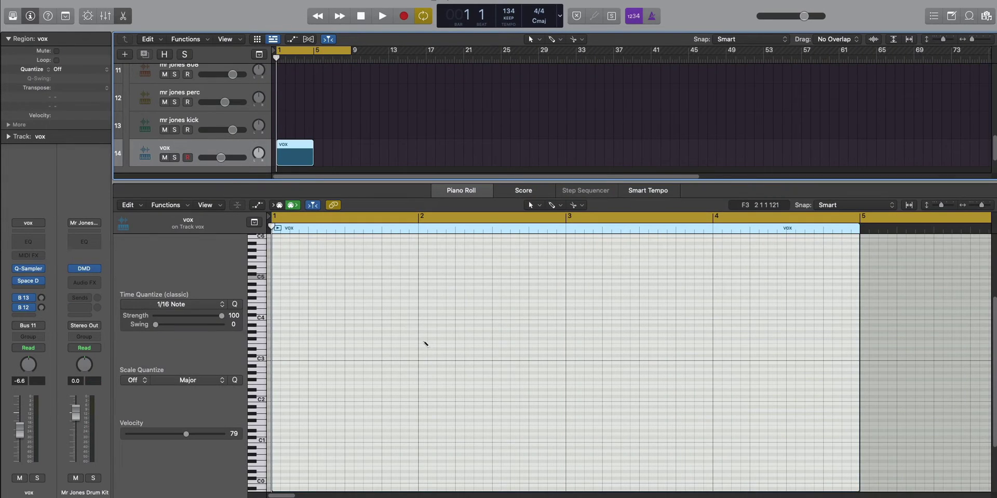
left_click(423, 338)
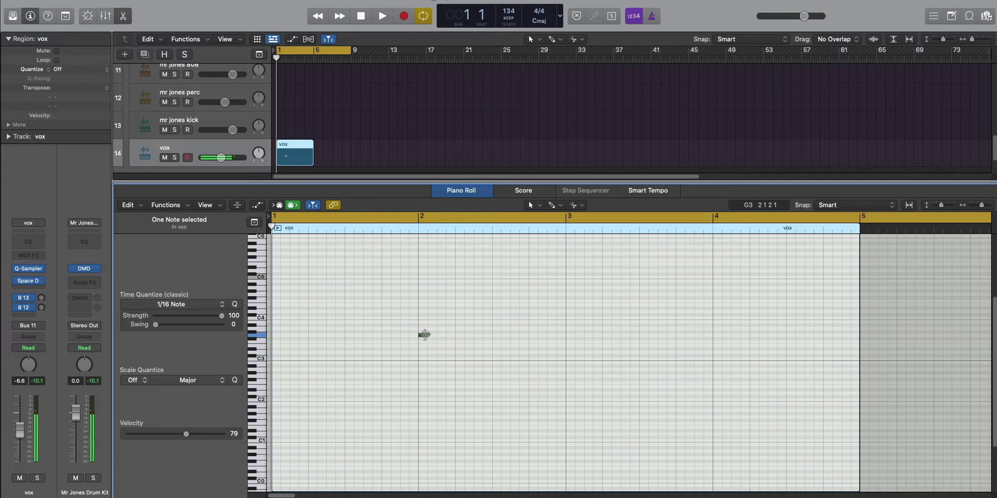
Lengthen the G3 note at bar 2 to one full bar and repeat the vox region at bar 5.
left_click_drag(423, 336, 564, 354)
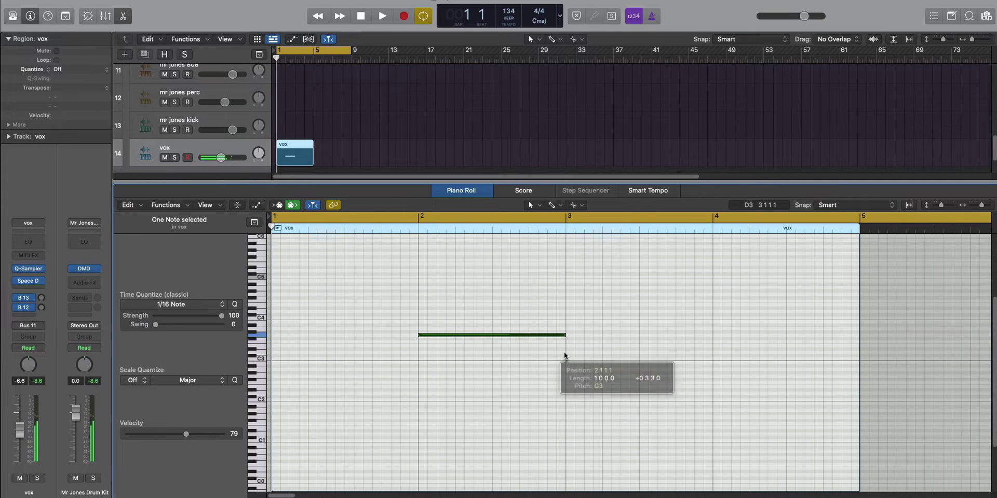
key("e")
key("space")
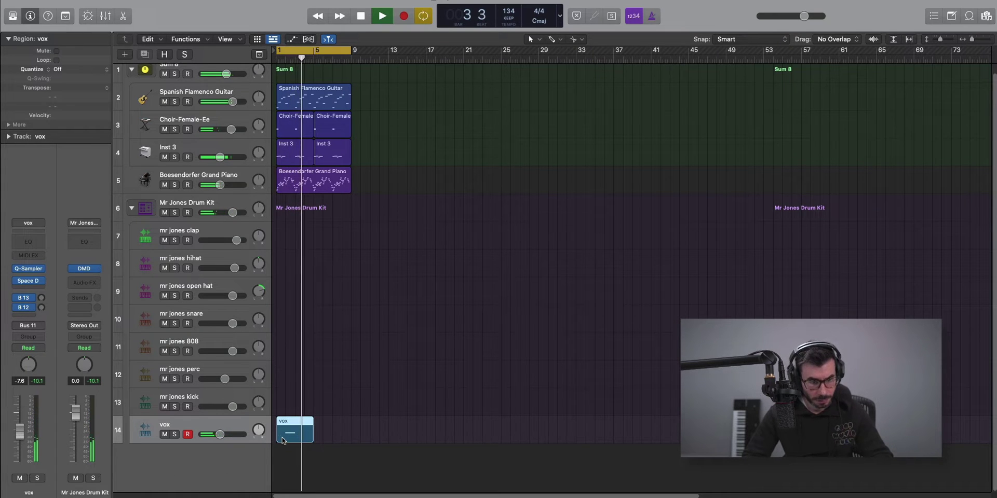
key("super+r")
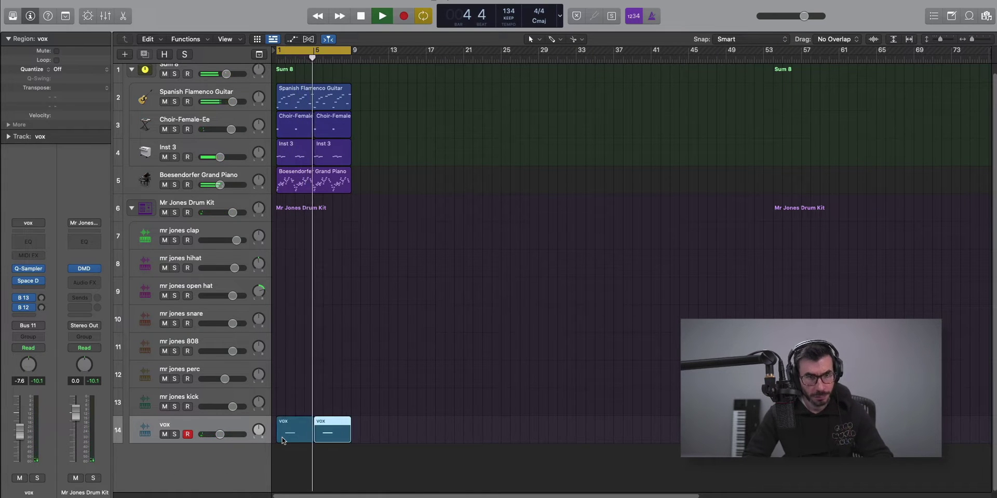
key("space")
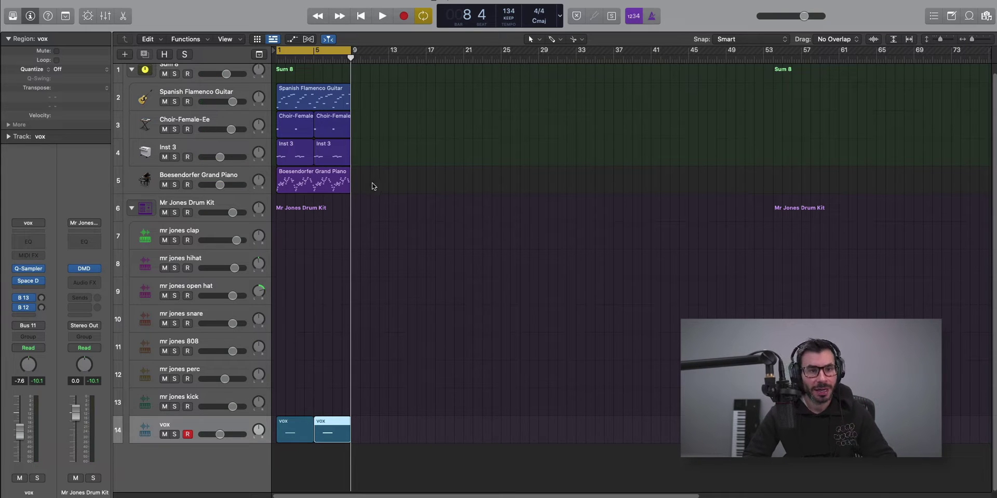
Repeat the guitar, choir and Inst 3 regions at bar 9 without the grand piano, and set the cycle range to bars 9–17.
left_click_drag(372, 196, 279, 92)
key("super+r")
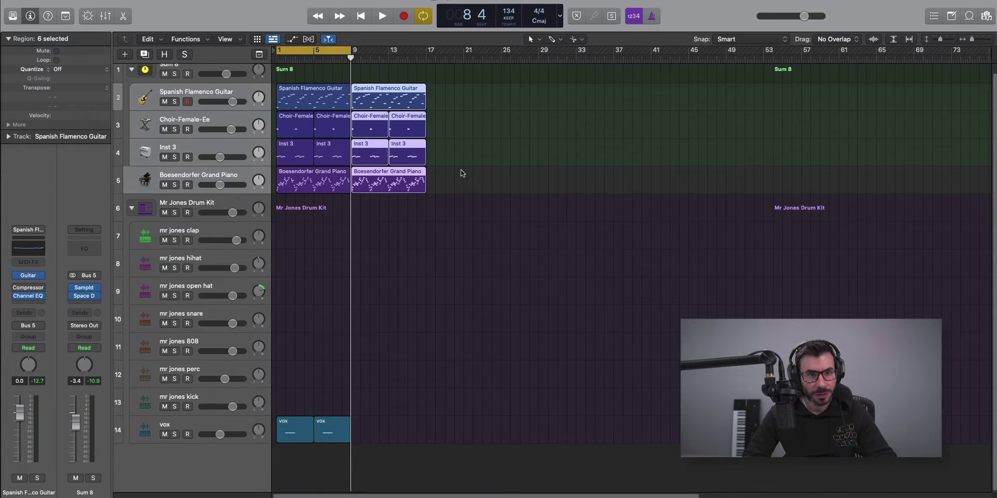
left_click(399, 187)
key("Delete")
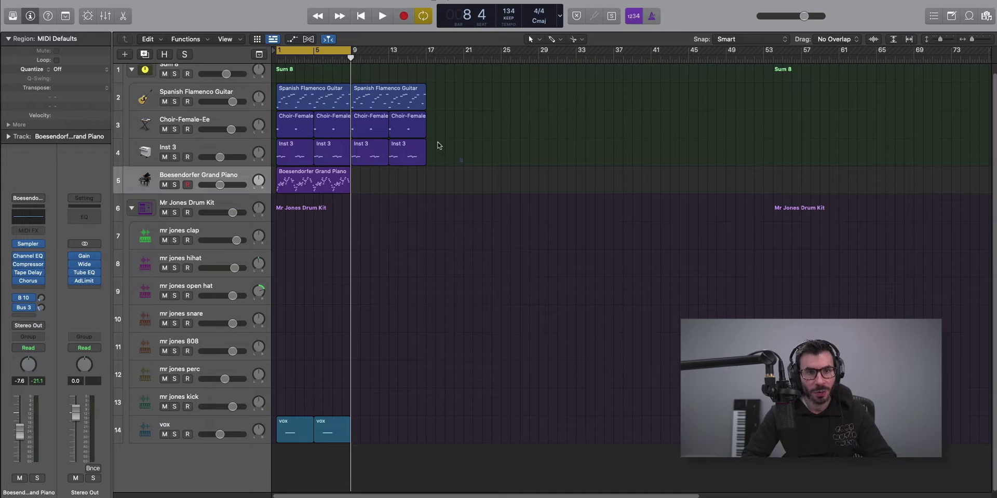
left_click_drag(459, 165, 369, 100)
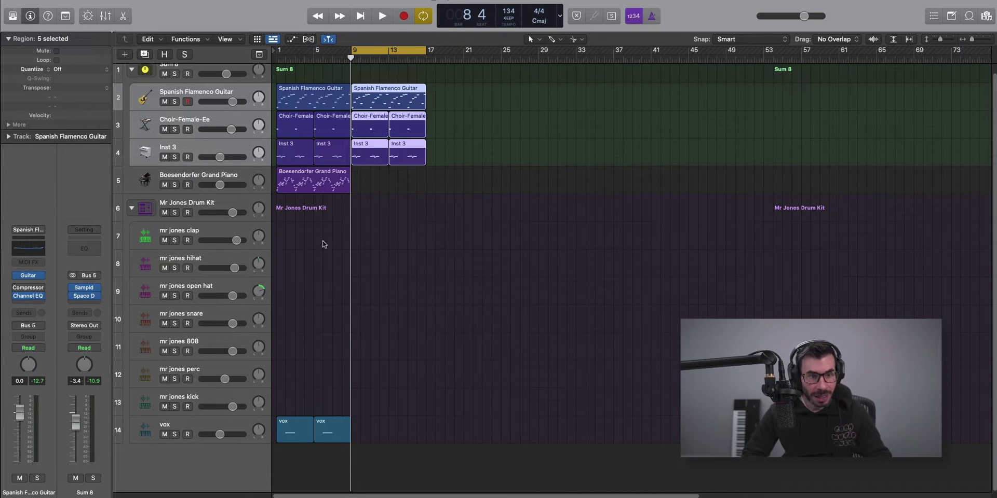
Create a 16-step pattern region on the mr jones clap track at bar 9 with step 9 active, and play it back.
left_click(365, 245)
right_click(351, 230)
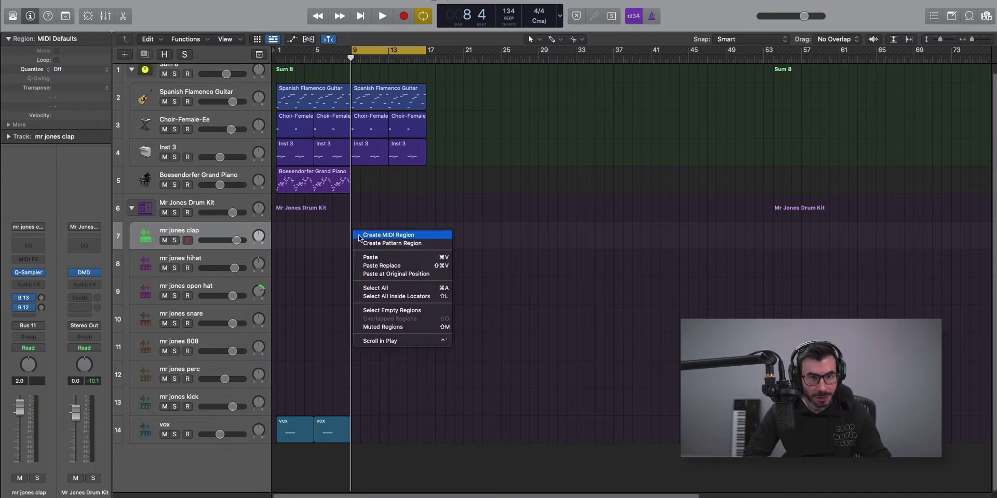
left_click(384, 243)
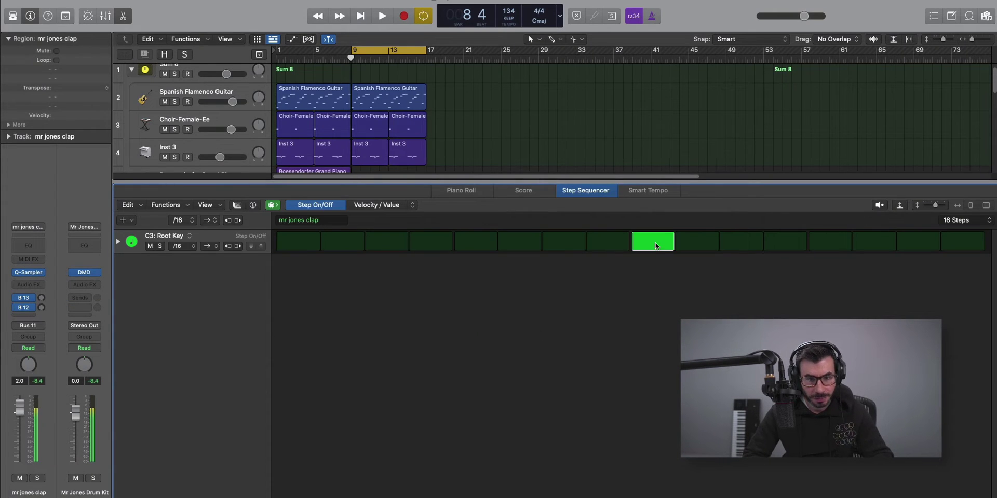
key("x")
key("x")
key("space")
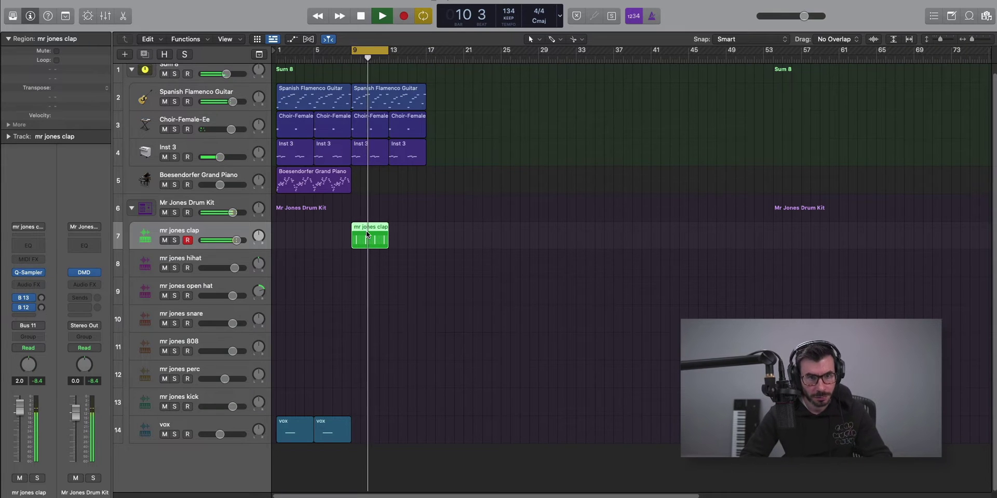
Create a pattern region on the mr jones hihat track at bar 9 and activate all 16 steps.
key("super+Right")
key("super+Right")
key("super+Right")
key("super+Right")
key("super+Right")
key("super+Right")
key("super+Left")
key("super+Left")
scroll(366, 233, "left", 1)
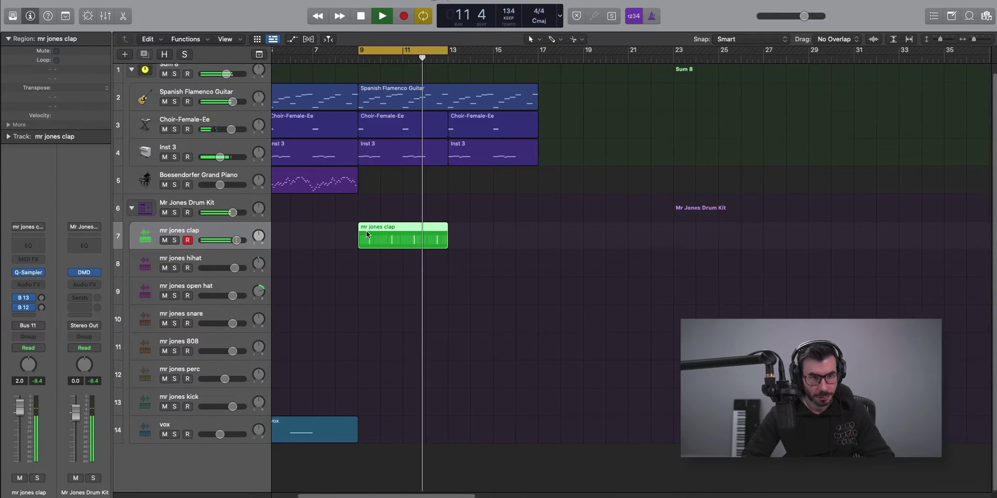
scroll(366, 231, "left", 3)
key("space")
right_click(425, 267)
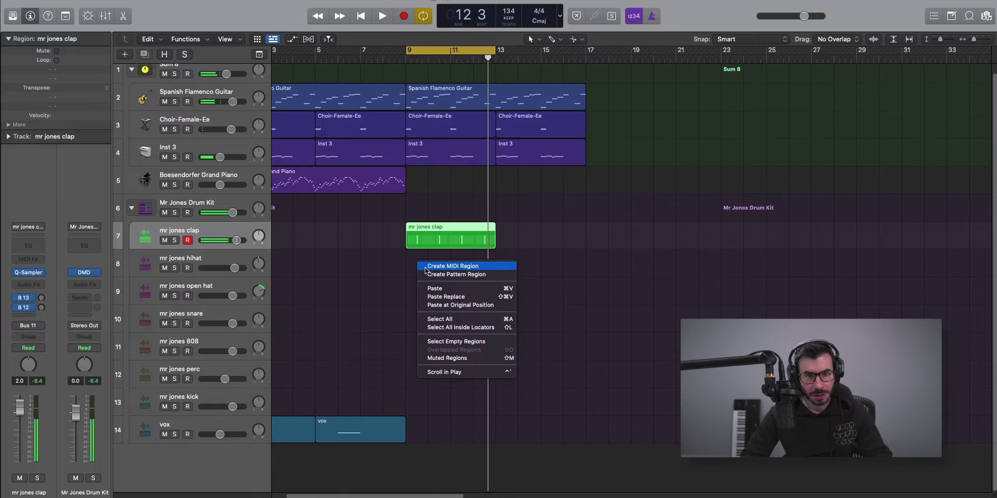
left_click(446, 274)
left_click_drag(299, 241, 652, 242)
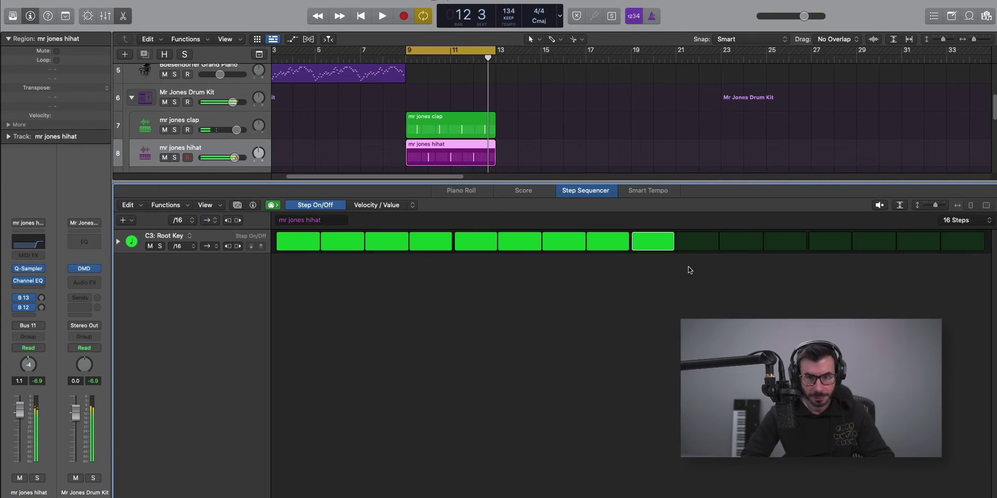
left_click_drag(689, 270, 961, 265)
Set the hi-hat row's step rate to /8 and the pattern length to 32 steps, listening to the result.
left_click(180, 246)
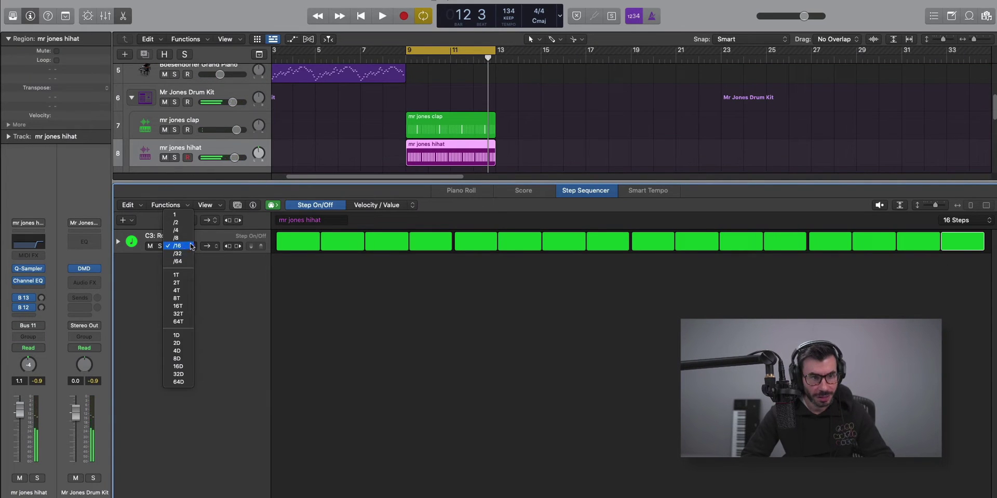
left_click(190, 239)
key("space")
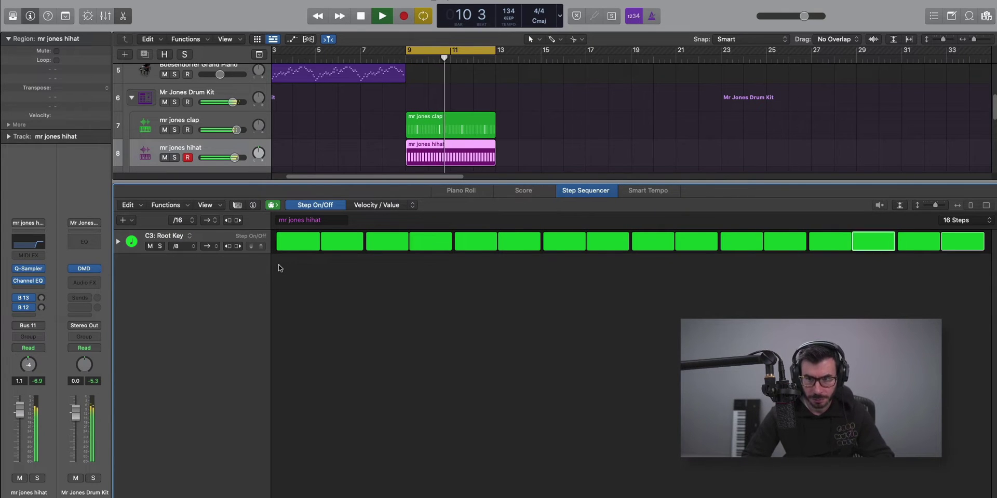
key("space")
left_click(961, 220)
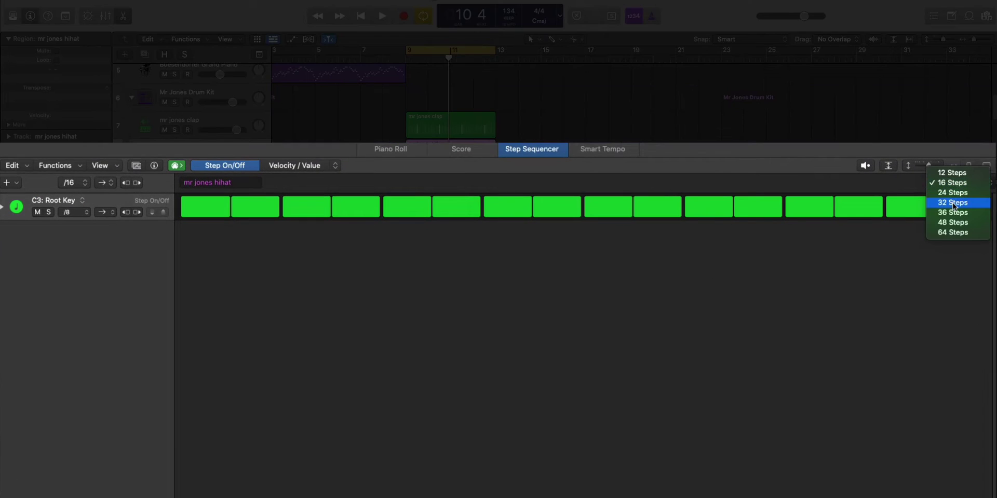
left_click(953, 204)
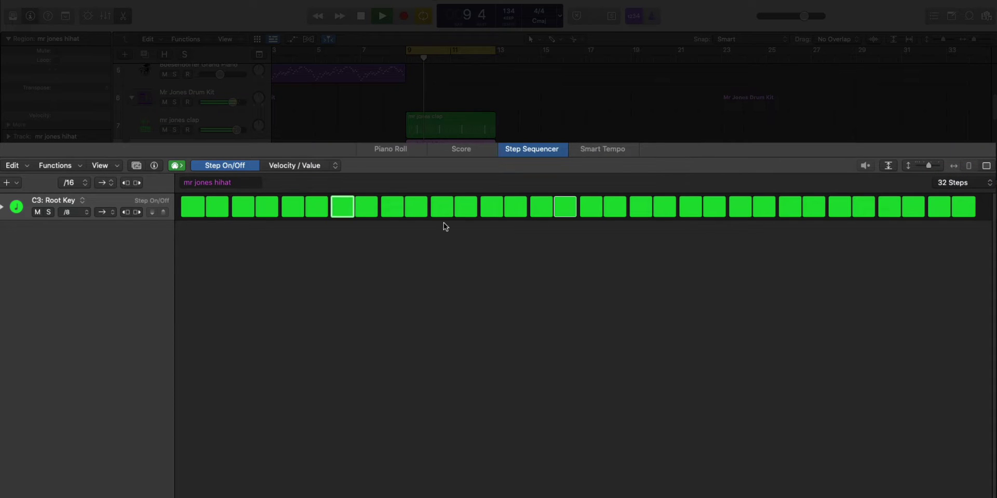
key("space")
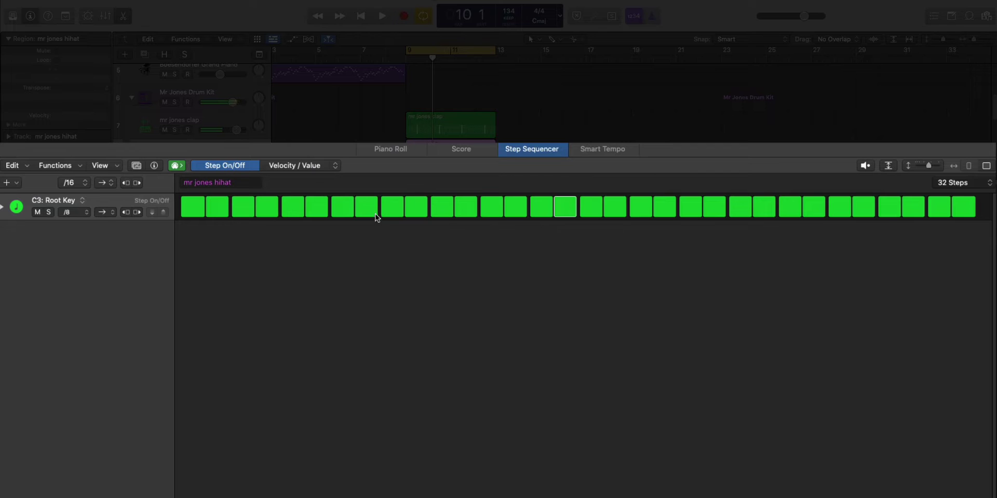
Set the hi-hat's Note Repeat to 4 on step 9 and 2 on step 25 while listening to the loop.
left_click(339, 167)
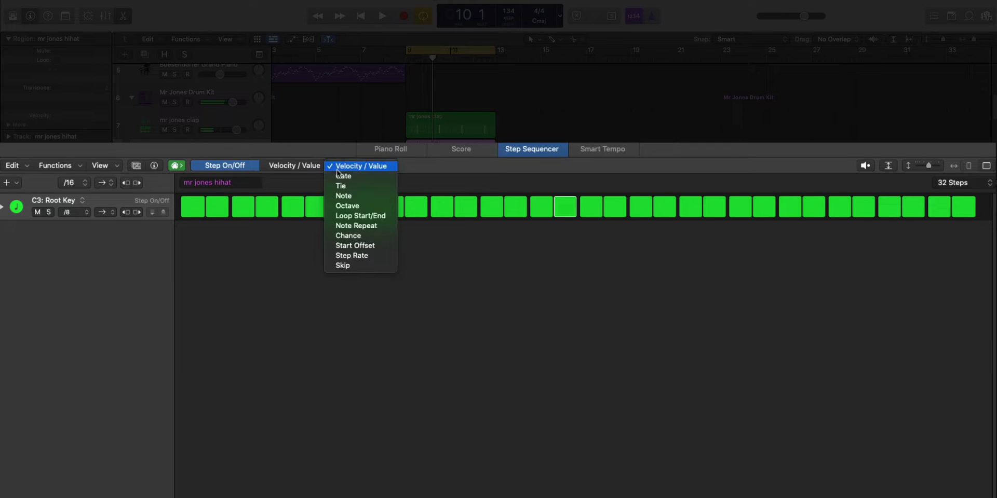
left_click(367, 227)
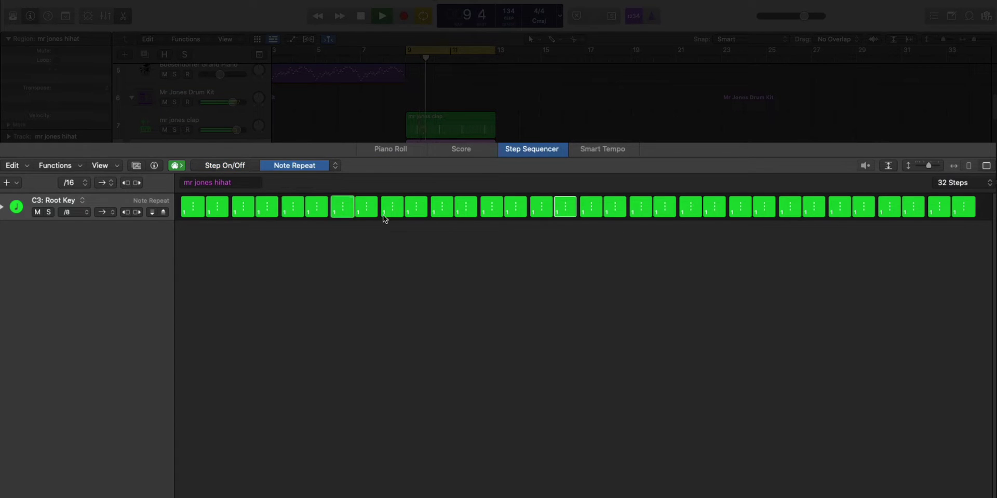
key("space")
left_click_drag(388, 213, 388, 210)
key("space")
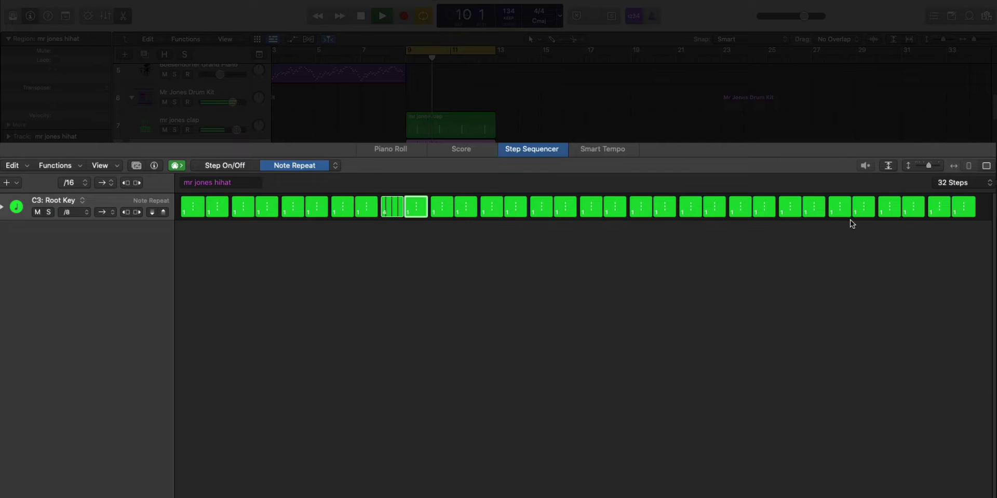
left_click(784, 213)
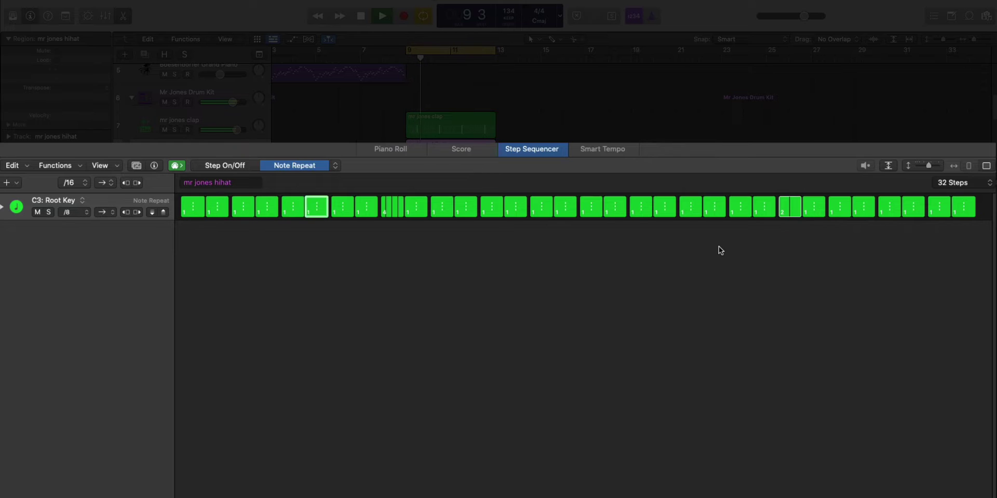
key("x")
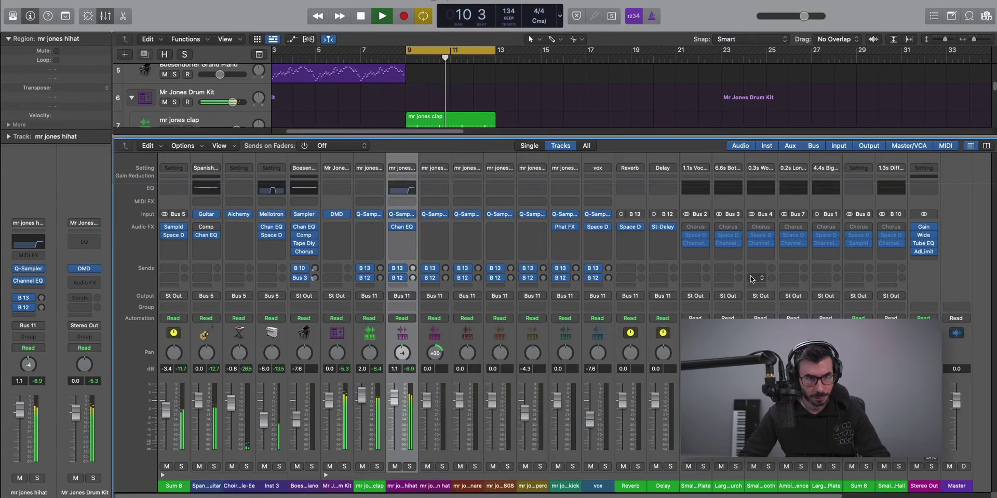
key("x")
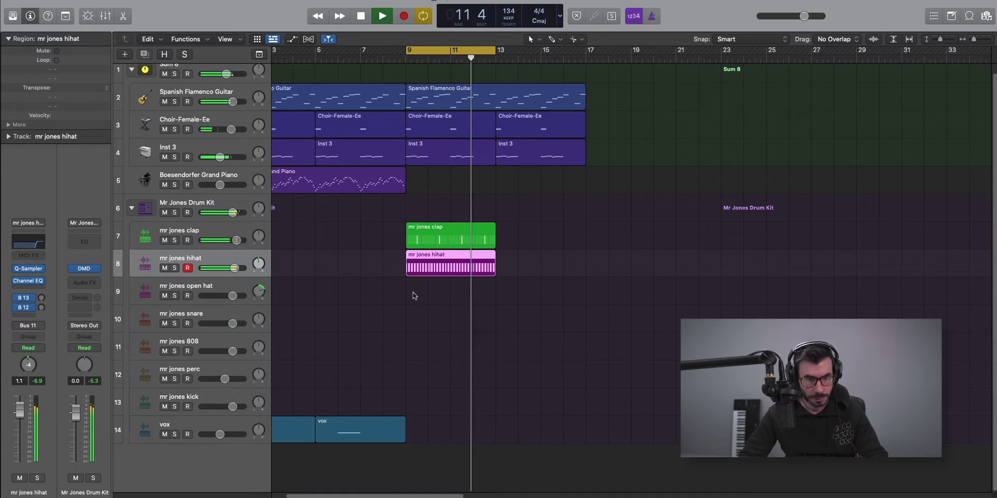
Create a pattern region on the mr jones open hat track at bar 9 with step 1 active and a length of 64 steps.
right_click(416, 292)
left_click(429, 306)
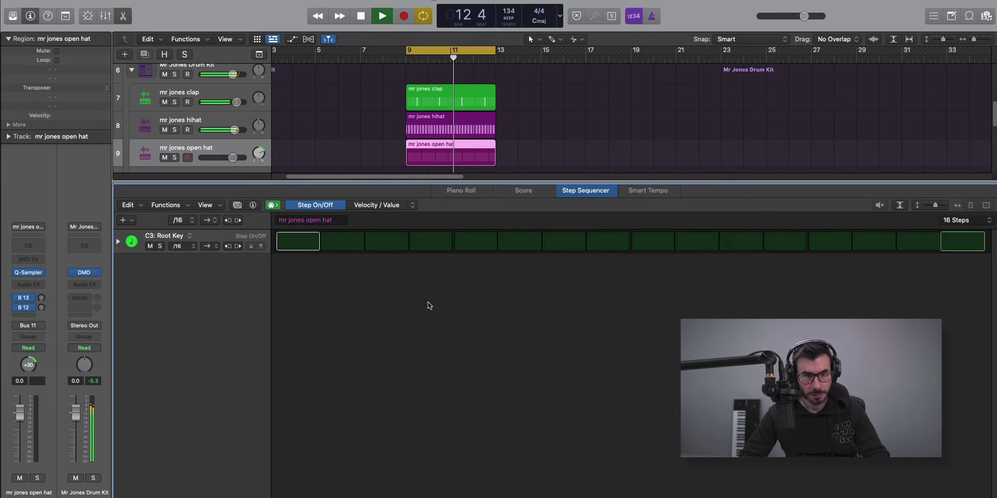
key("space")
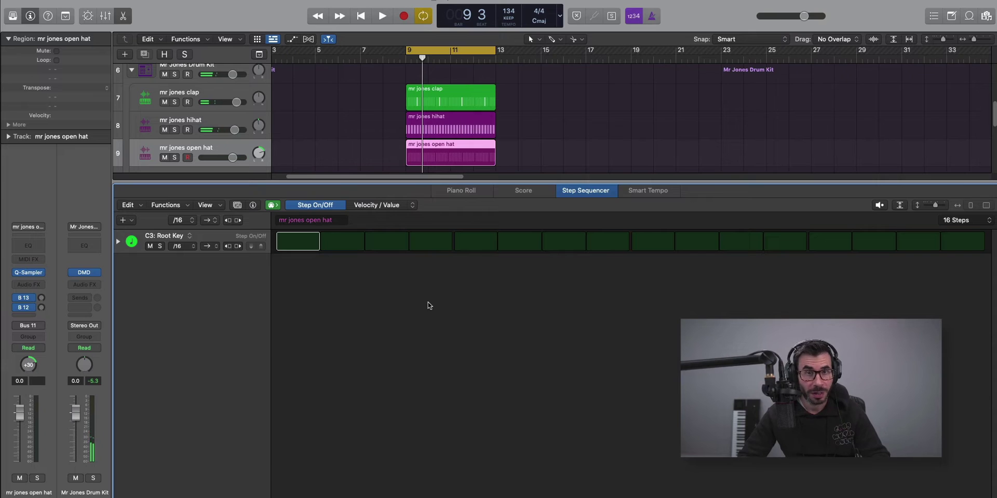
left_click(298, 242)
key("space")
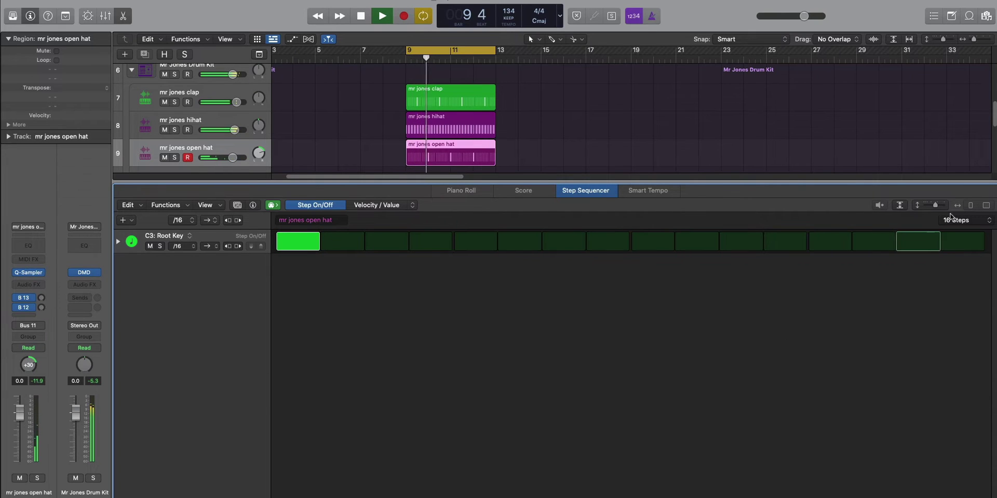
left_click(950, 217)
left_click(954, 263)
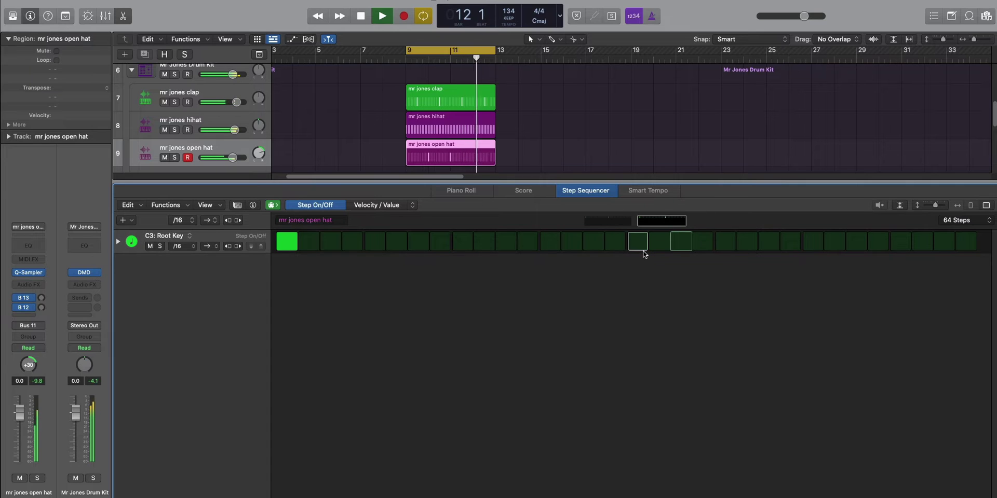
Close the pattern editor and lower the open hat track's volume to -1.1 dB.
key("x")
key("x")
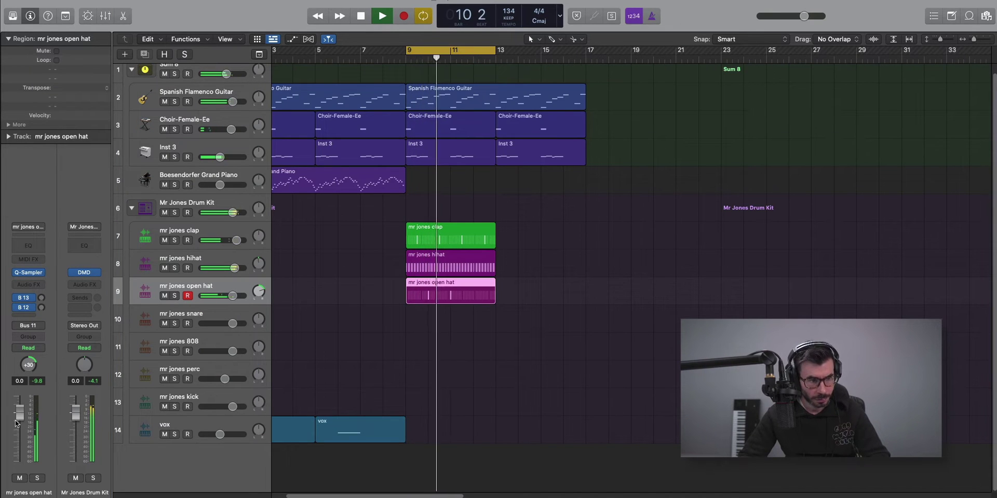
left_click_drag(15, 423, 16, 427)
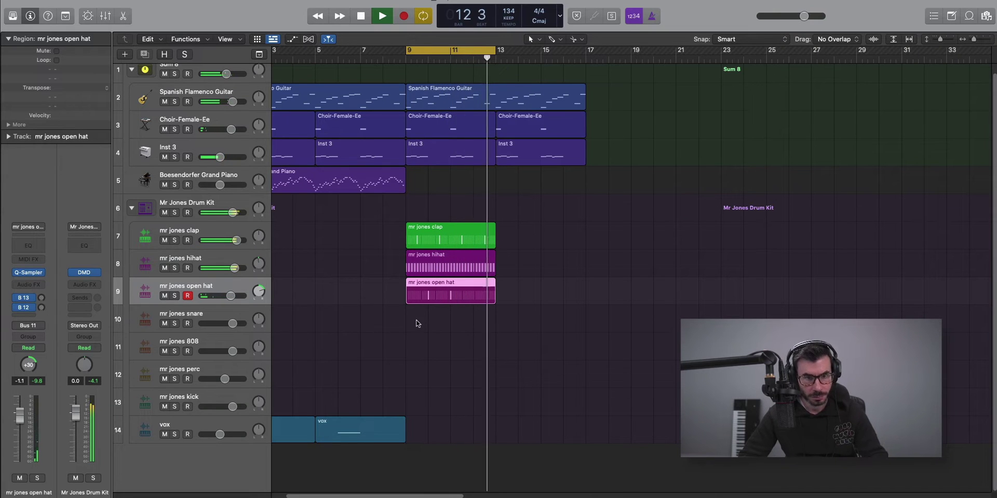
Create a 32-step pattern region on the mr jones snare track at bar 9 and activate steps 21 to 24.
right_click(418, 319)
left_click(426, 332)
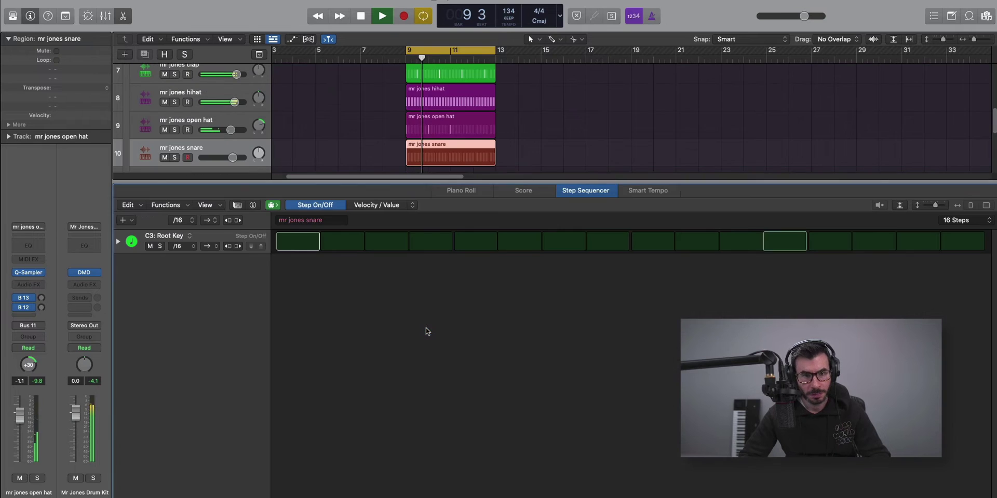
key("space")
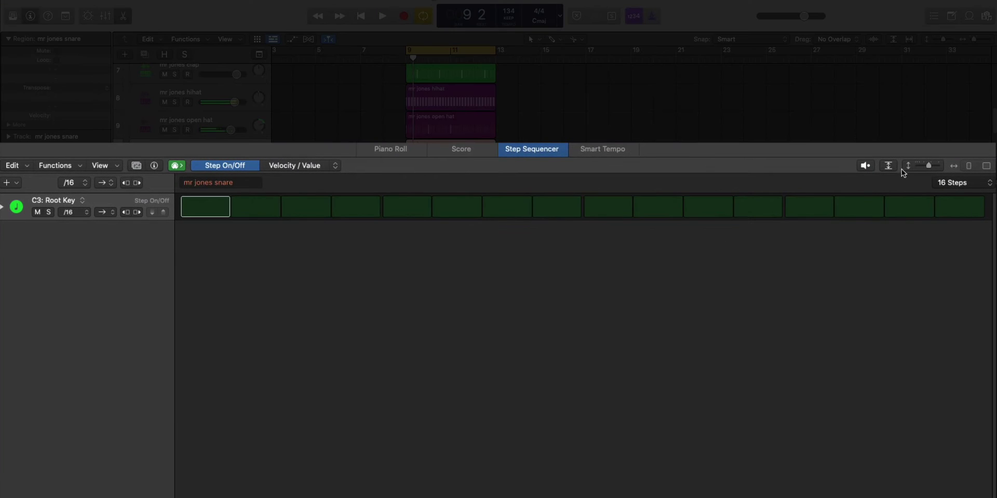
left_click(956, 222)
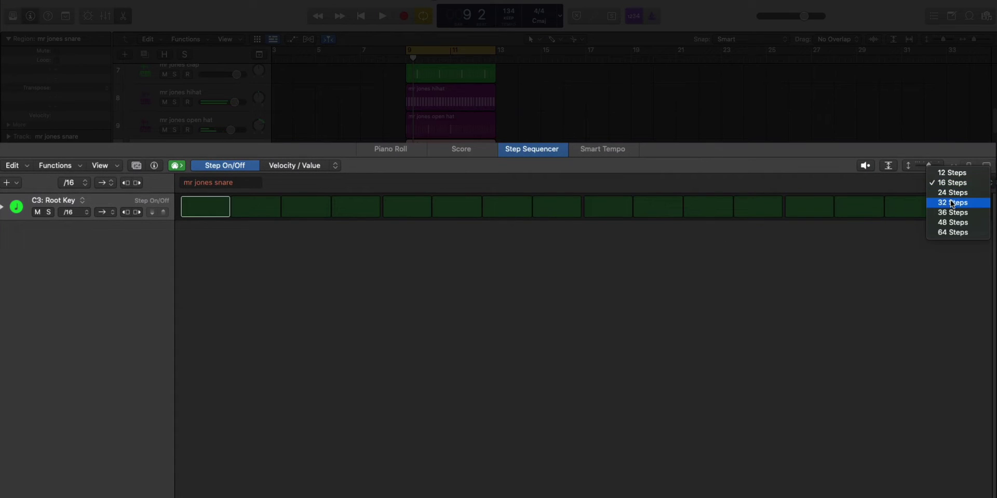
left_click(952, 203)
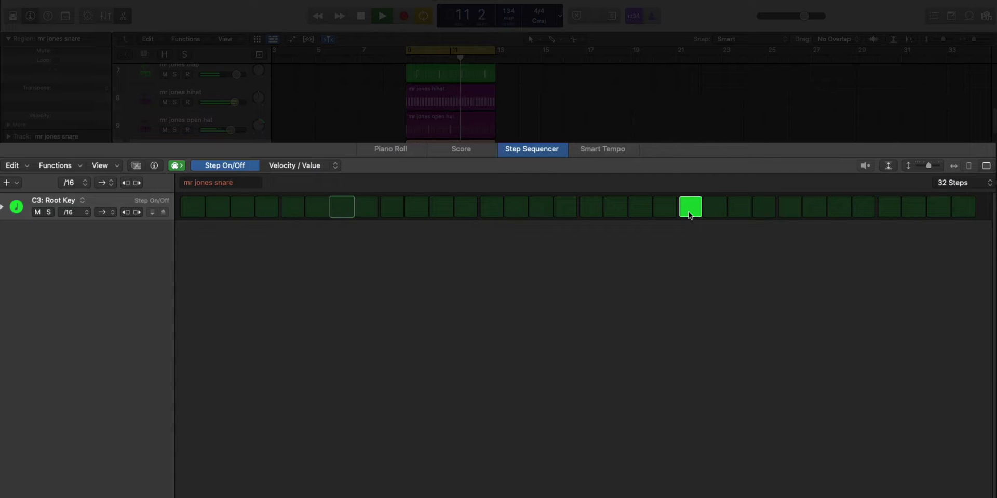
left_click_drag(709, 210, 752, 215)
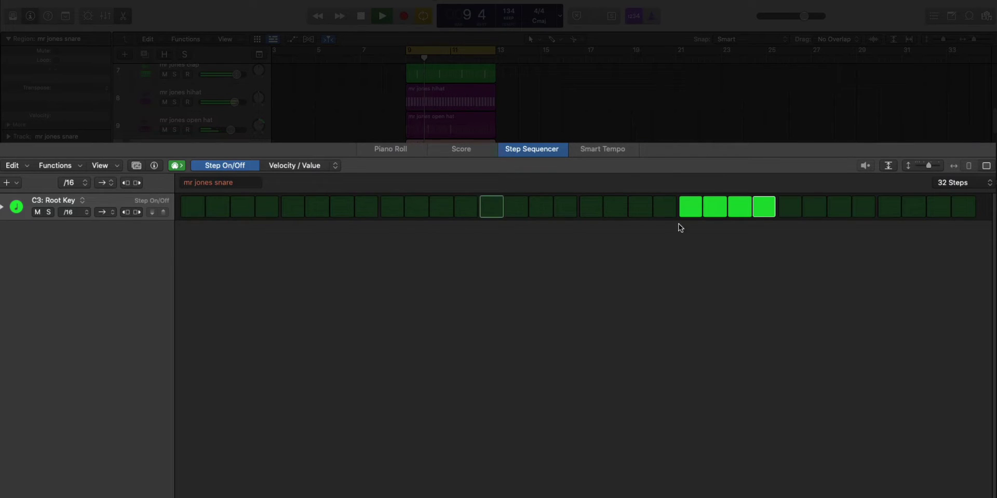
Give snare steps 21 to 24 rising velocities, with 53 on step 23 and 79 on step 24, and audition them.
left_click(318, 167)
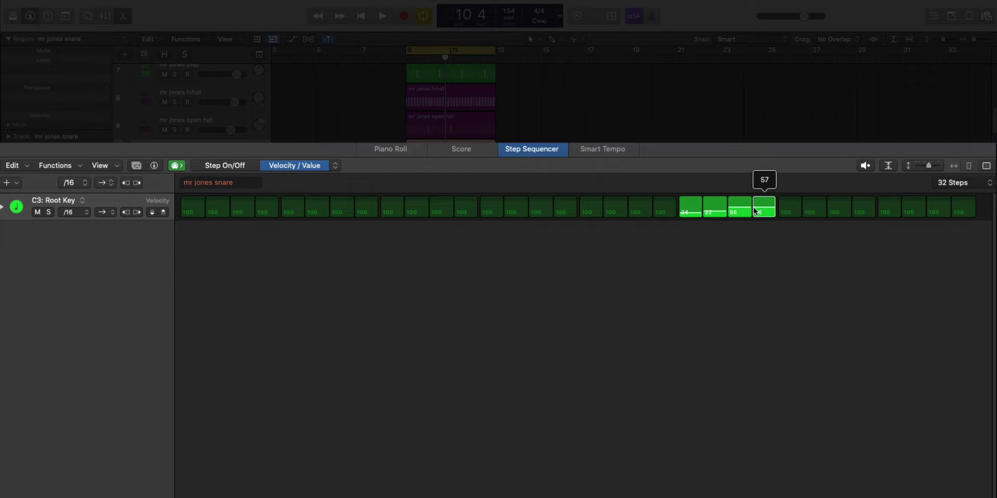
left_click_drag(741, 213, 742, 217)
key("space")
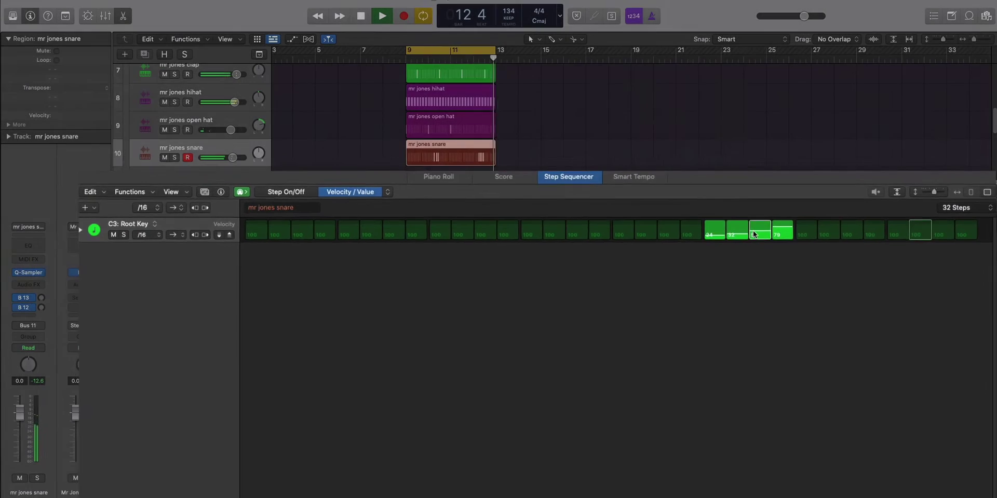
key("e")
key("space")
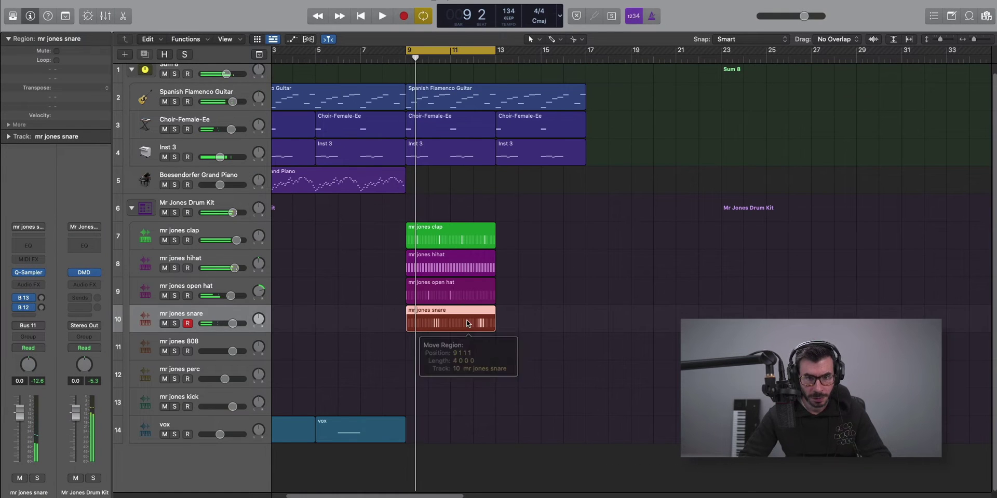
Lengthen the snare pattern to 64 steps and play the loop from the arrangement.
key("e")
left_click(954, 220)
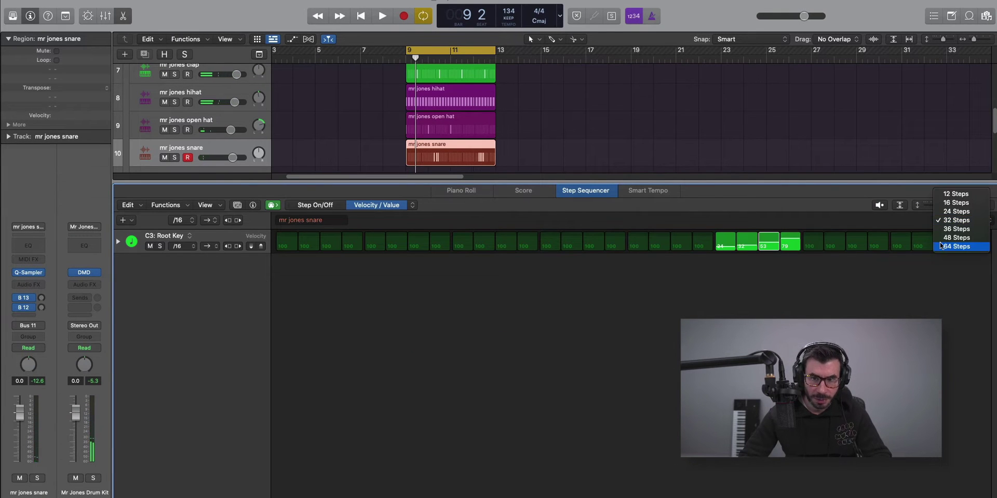
left_click(955, 246)
left_click(668, 223)
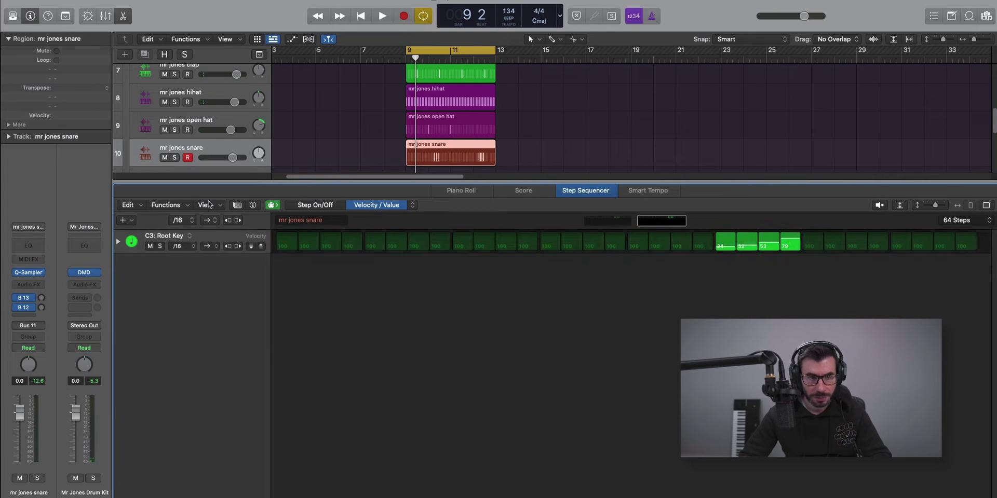
key("x")
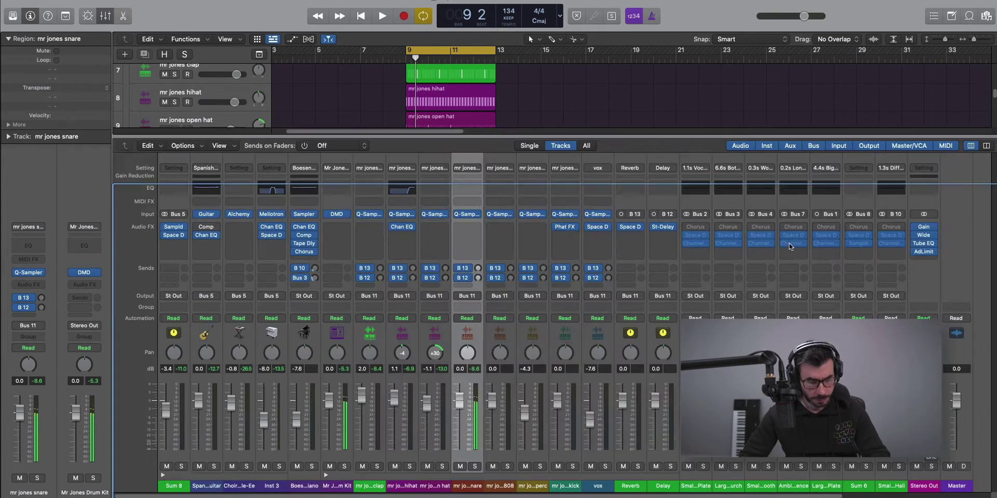
key("x")
key("space")
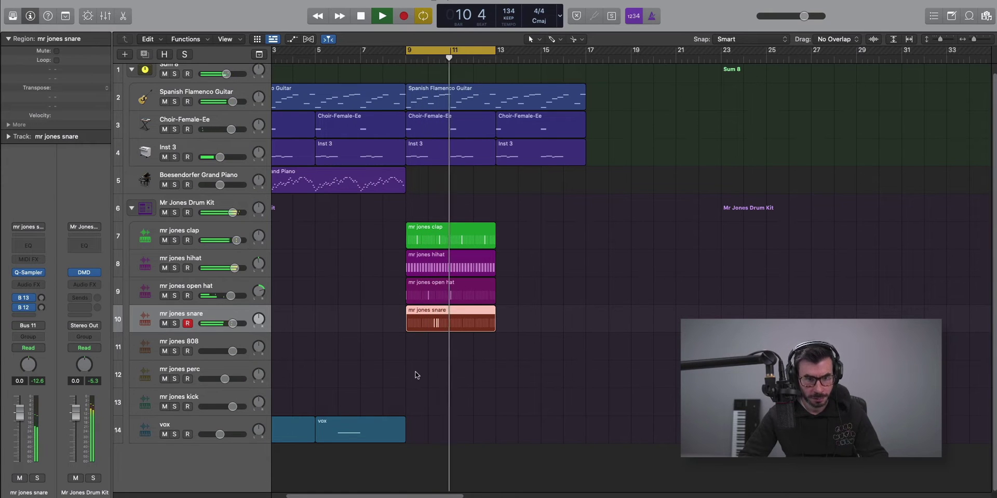
right_click(416, 379)
left_click(431, 390)
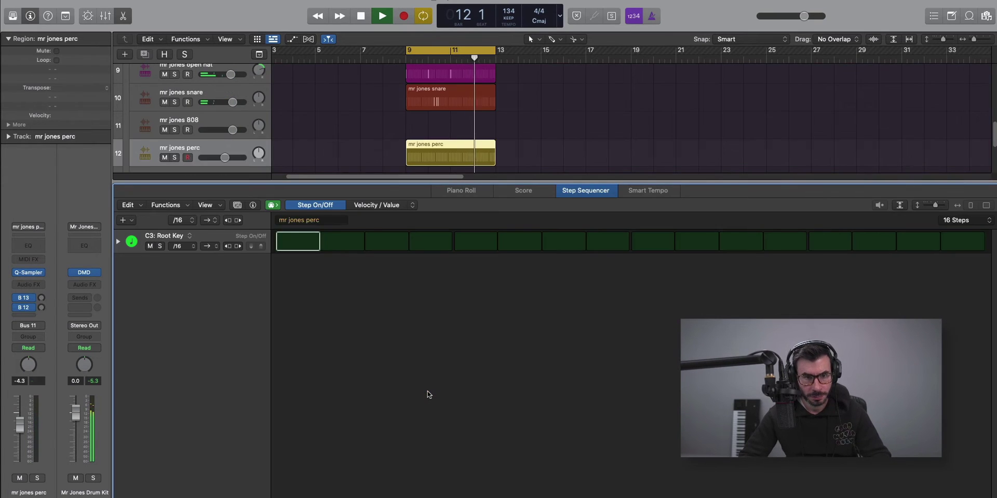
key("super+z")
key("space")
Create a MIDI region on the mr jones perc track spanning bars 9 to 13 and open it in the Piano Roll during playback.
right_click(416, 380)
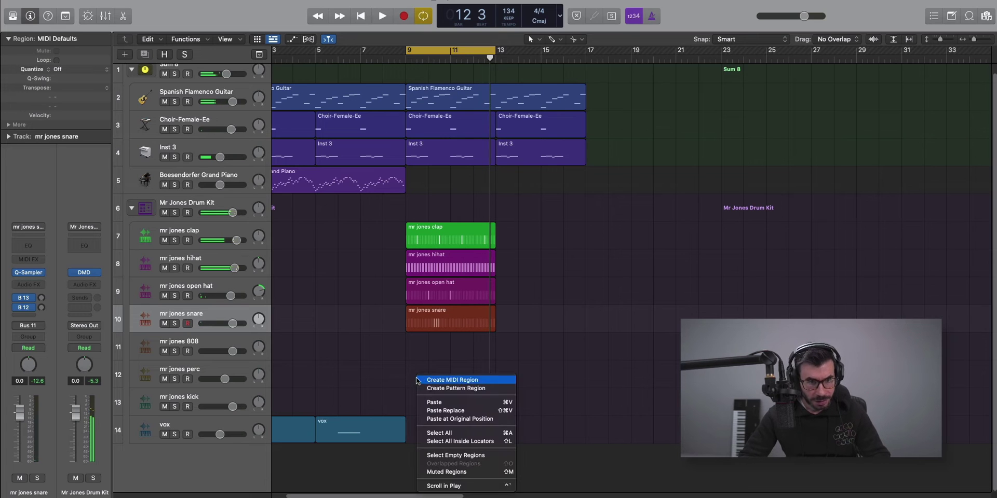
left_click(437, 383)
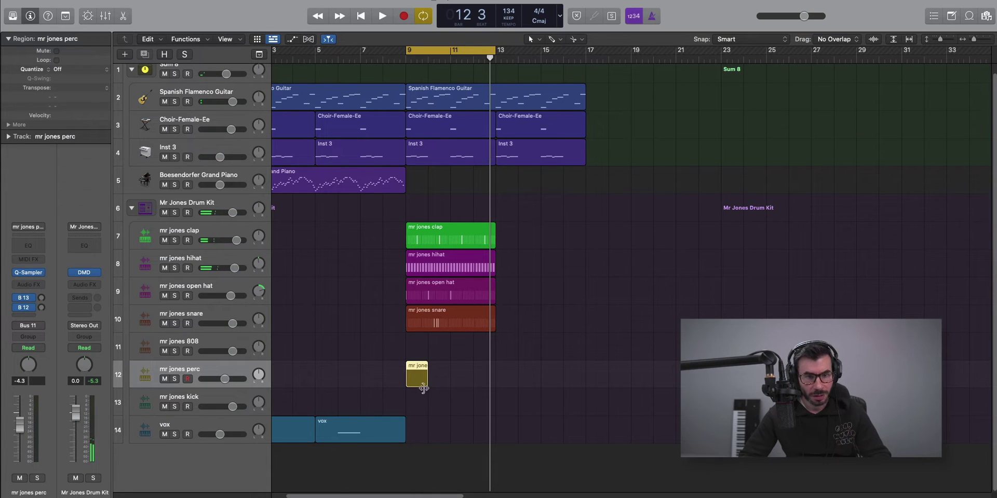
left_click_drag(430, 386, 496, 385)
double_click(447, 375)
key("space")
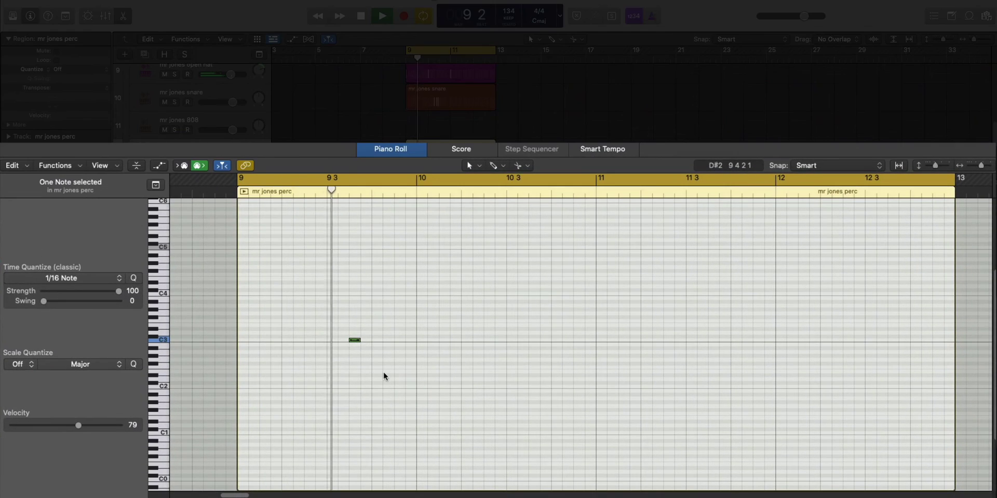
Add sixteenth-length C3 perc notes at 9 3 3, 9 4 3, 11 3 3, 11 4 3 and 12 3 3, and close the editor.
left_click(400, 340)
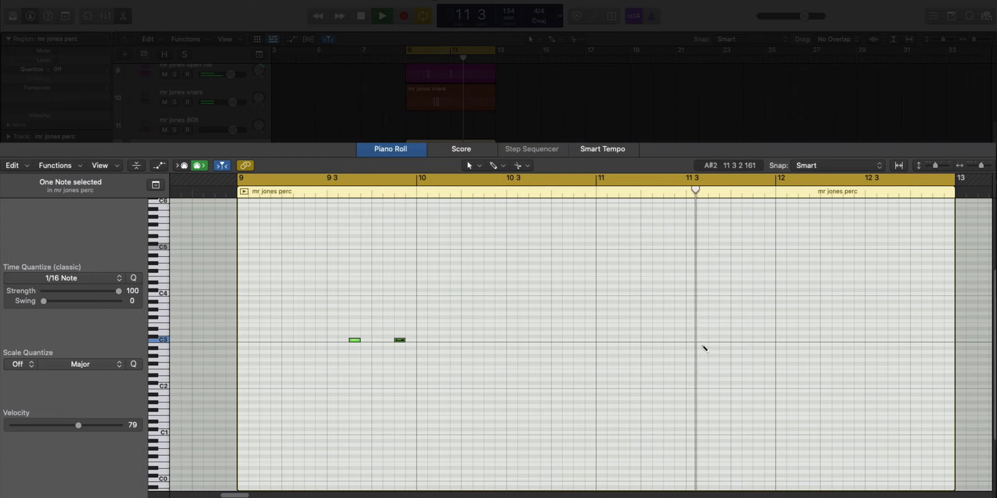
left_click(713, 341)
left_click(758, 341)
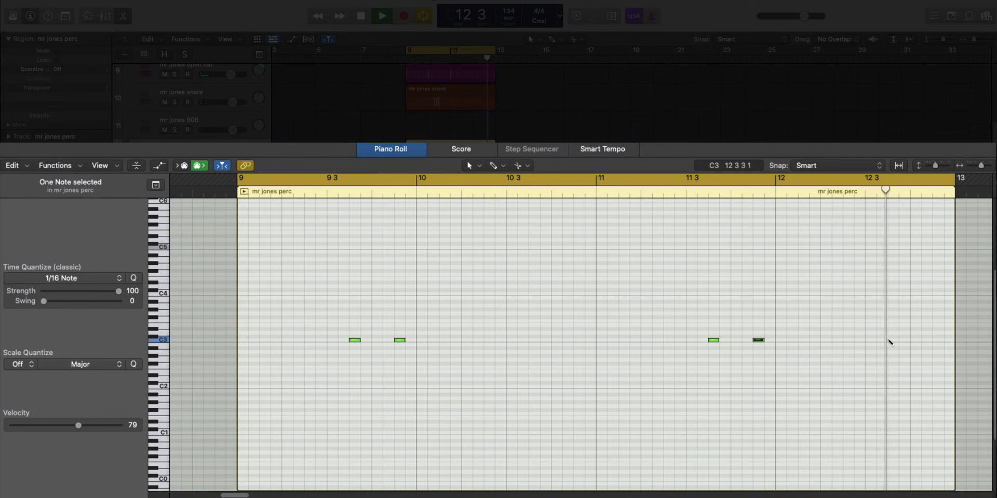
left_click(891, 341)
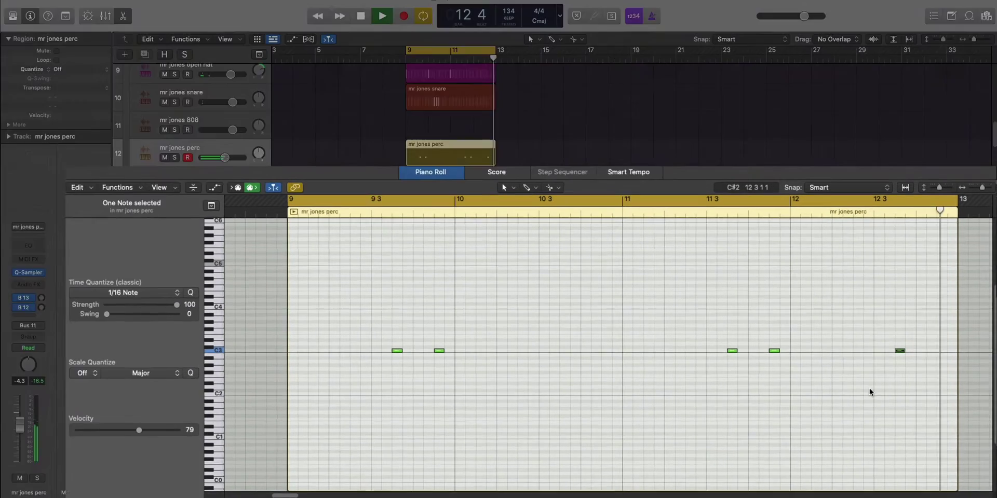
key("e")
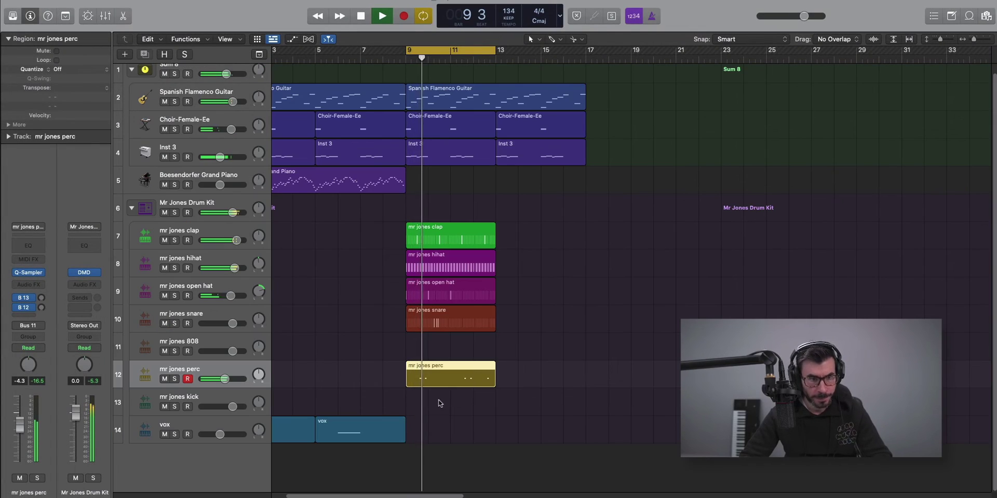
Repeat the vox region that ends at bar 9 so a copy starts at bar 9, and stop playback.
left_click(381, 418)
key("super+r")
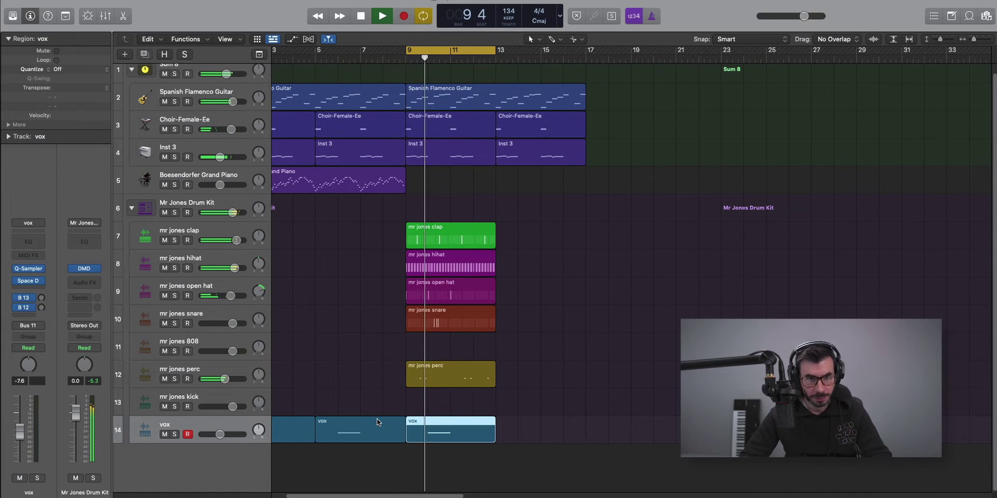
key("space")
Create a MIDI region on the mr jones 808 track spanning bars 9 to 13 and open it in the Piano Roll.
right_click(406, 349)
left_click(423, 356)
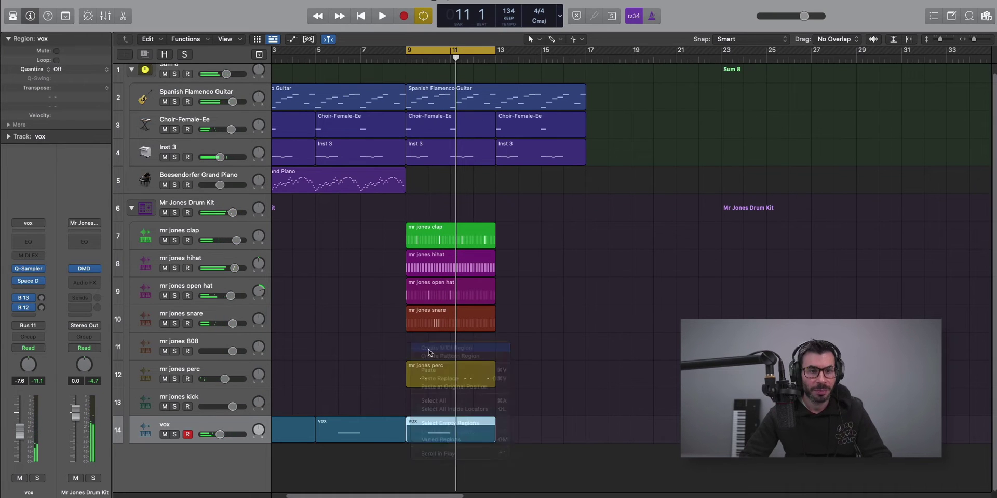
left_click_drag(423, 356, 495, 358)
double_click(488, 358)
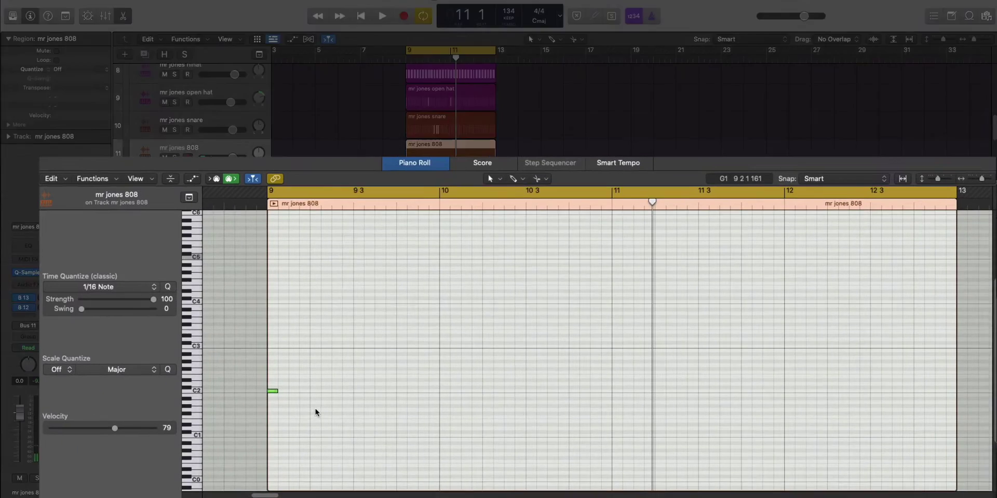
Draw 808 notes of three beats on C2 at 9 1 1 and G#2 at 9 4 1, plus a one-beat G#2 at 10 4 1.
left_click_drag(233, 405, 366, 408)
key("space")
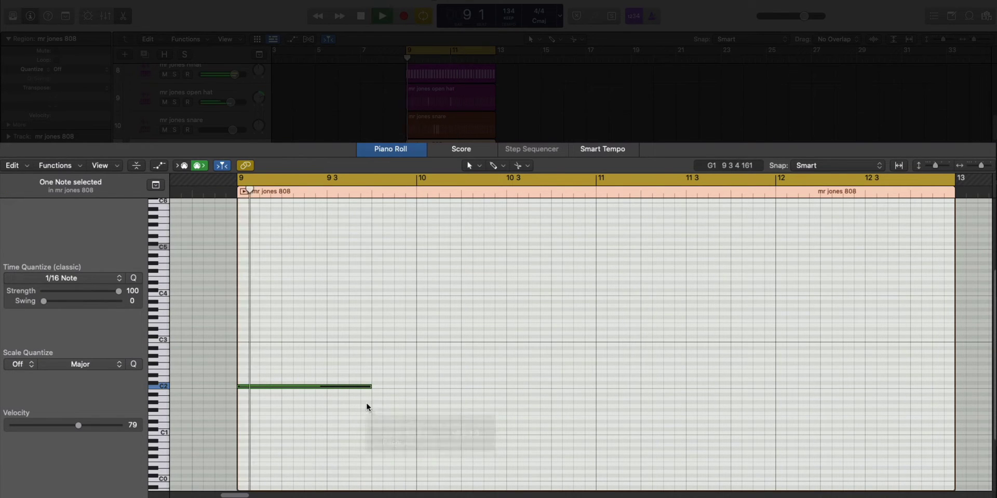
left_click(378, 356, "super")
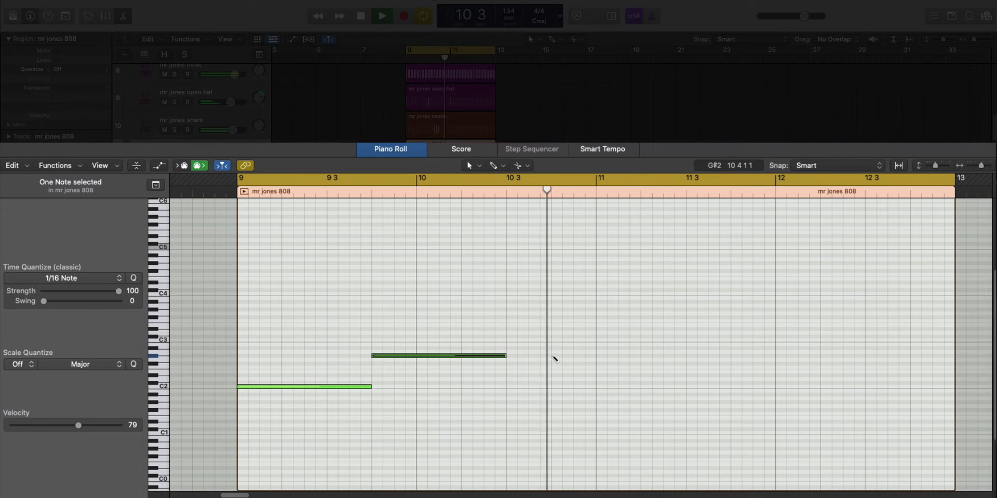
left_click(554, 356, "super")
key("space")
left_click_drag(682, 356, 595, 356)
key("space")
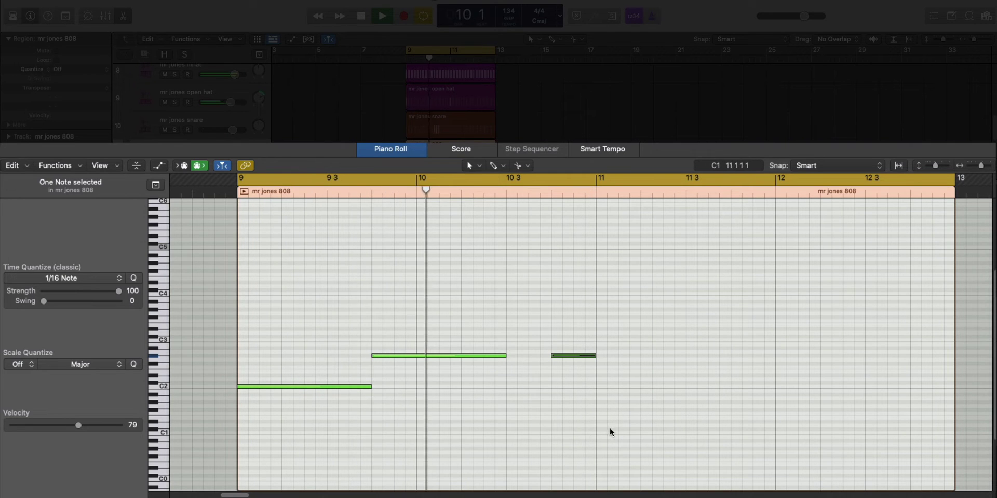
Add one-beat C2 notes to the 808 line at 11 1 1 and 11 4 1.
left_click(602, 390, "super")
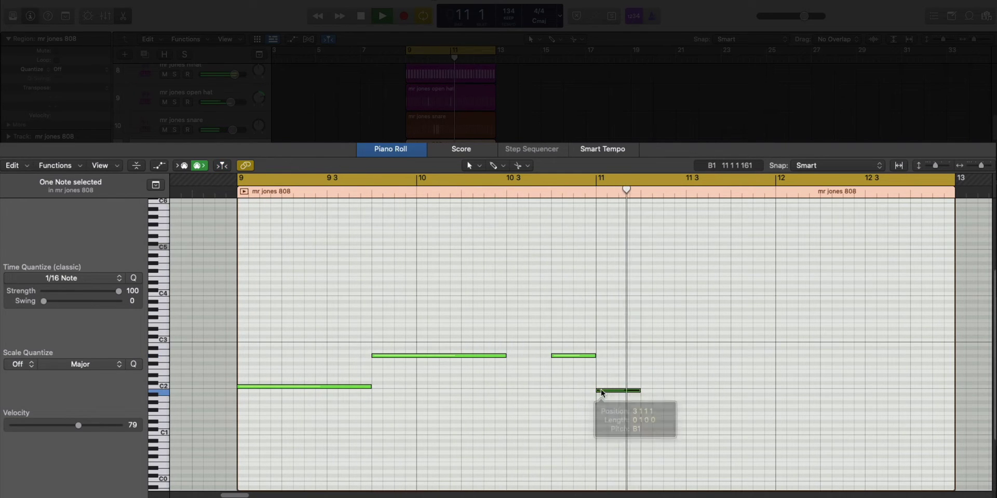
key("space")
left_click_drag(604, 394, 601, 390)
key("space")
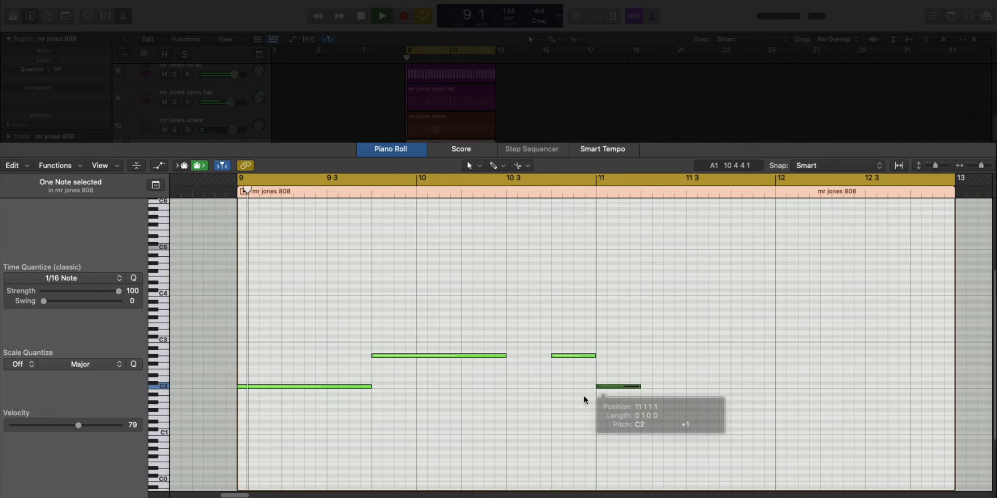
key("ctrl+z")
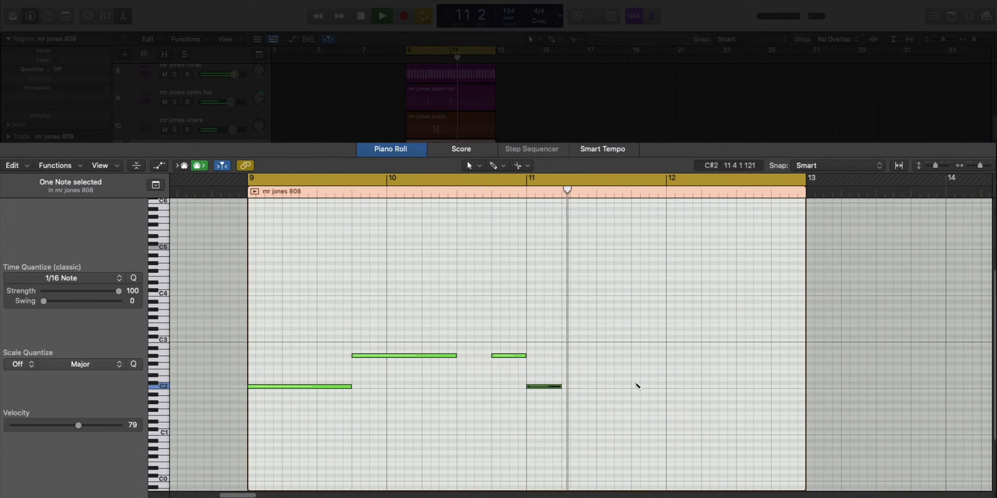
left_click(632, 385, "super")
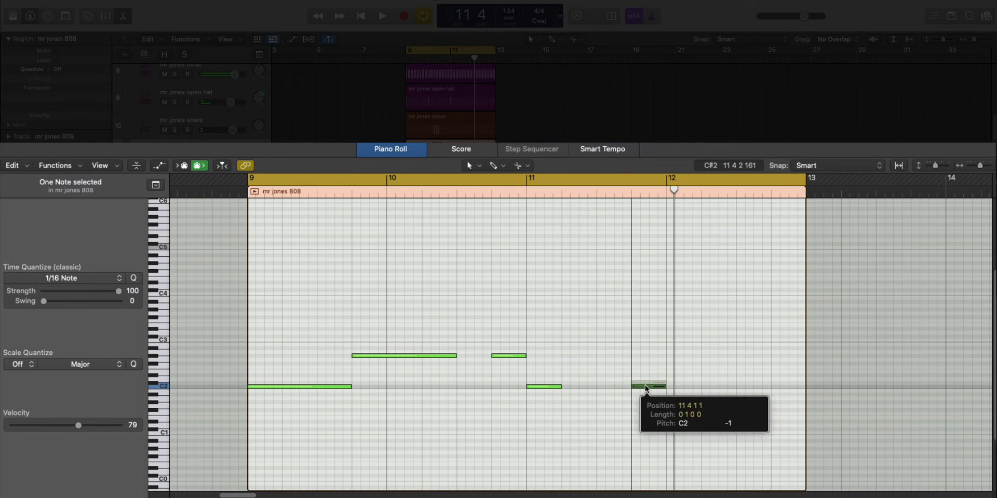
Select all five 808 notes and transpose them down two octaves while checking the sound.
left_click_drag(709, 403, 336, 345)
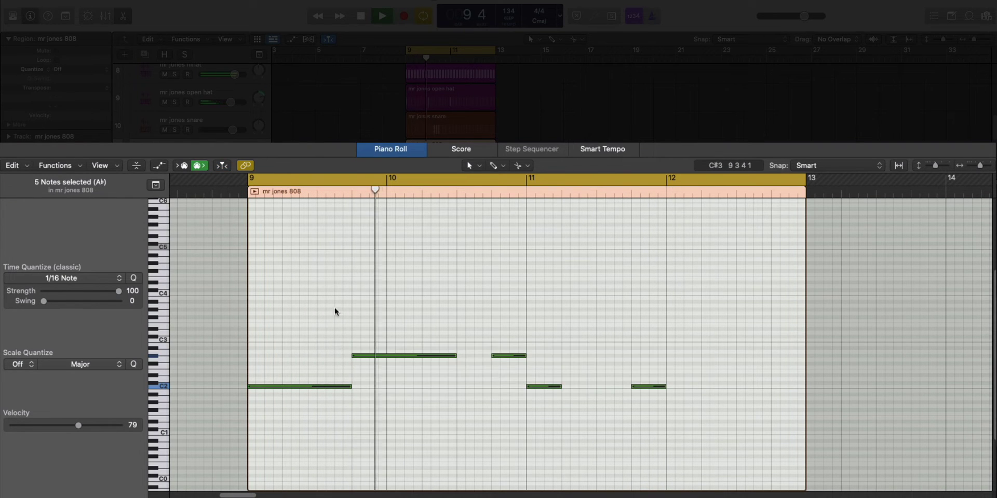
left_click(323, 298)
key("space")
key("super+a")
key("alt+shift+Down")
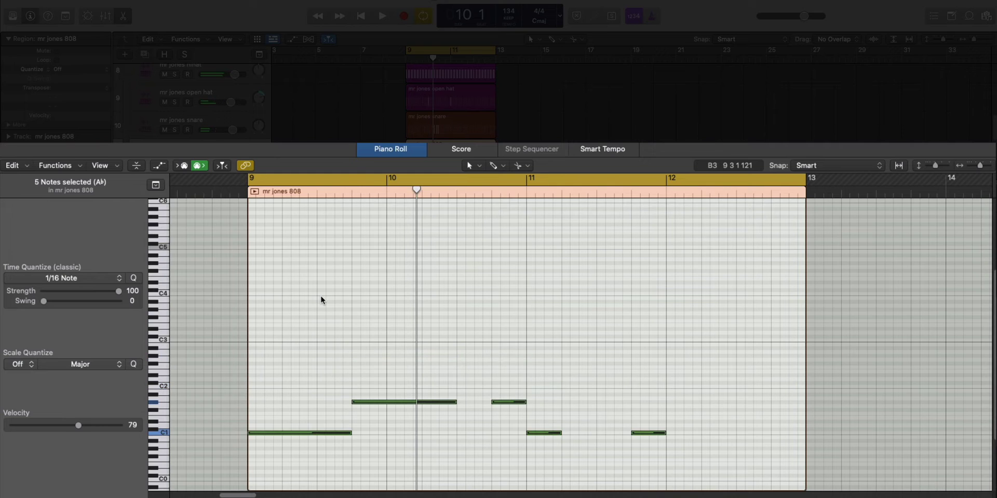
key("alt+shift+Down")
key("space")
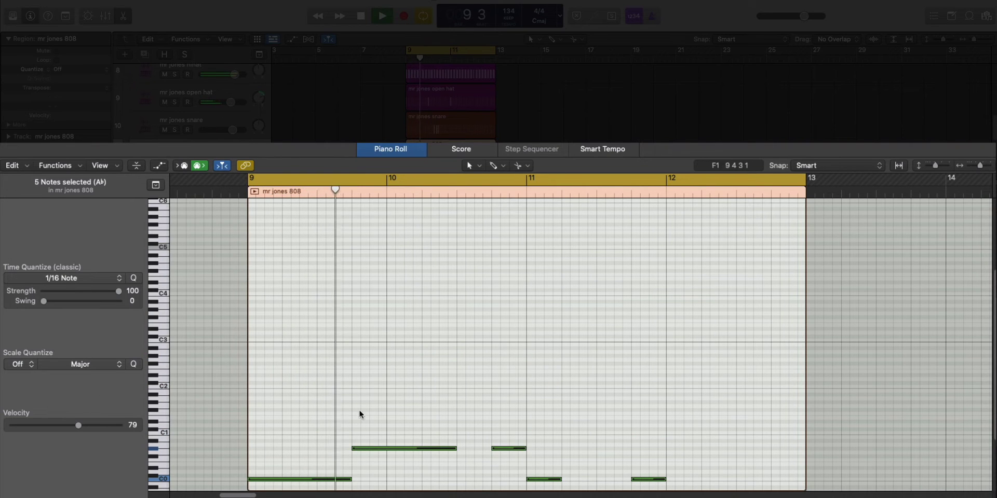
Raise the velocity of the selected 808 notes to 102 and close the Piano Roll.
left_click_drag(78, 427, 98, 428)
left_click(307, 406)
key("p")
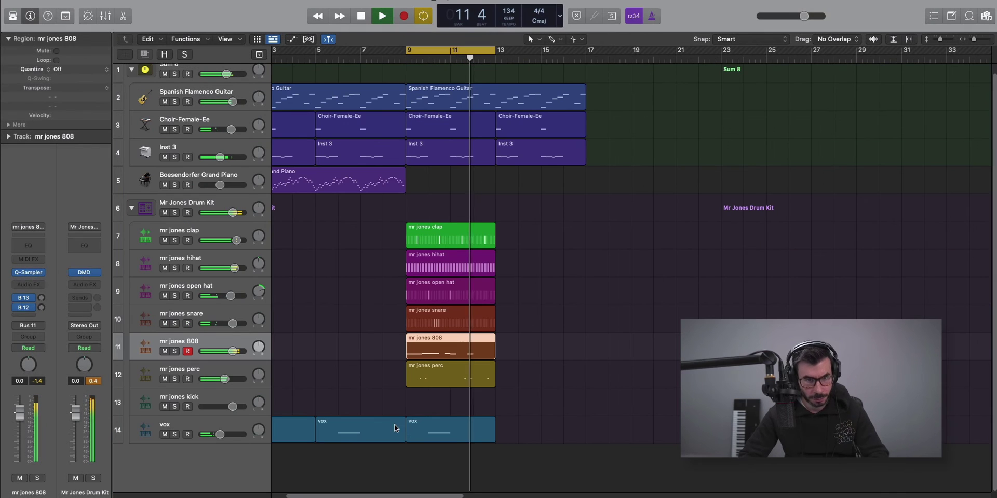
Create a MIDI region on the mr jones kick track spanning bars 9 to 13 and open it in the Piano Roll.
right_click(415, 401)
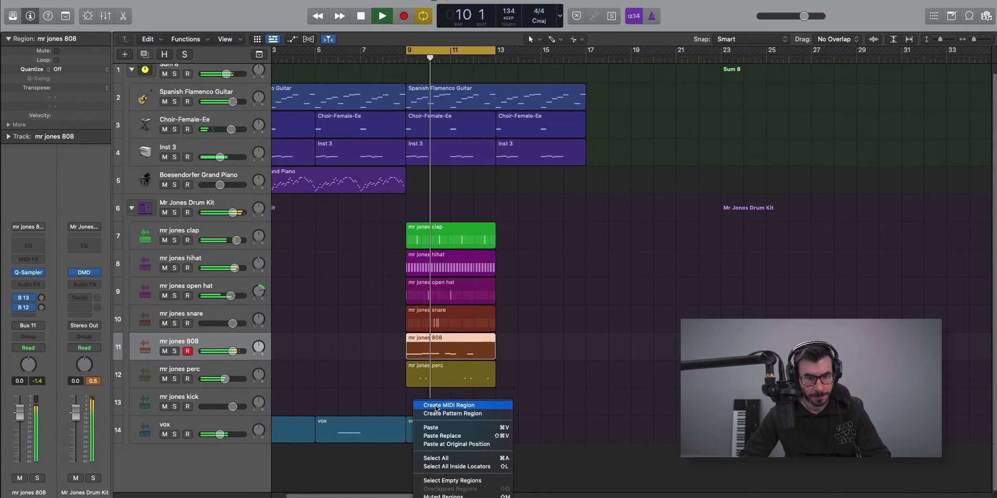
left_click(423, 405)
left_click_drag(422, 412, 495, 413)
double_click(474, 409)
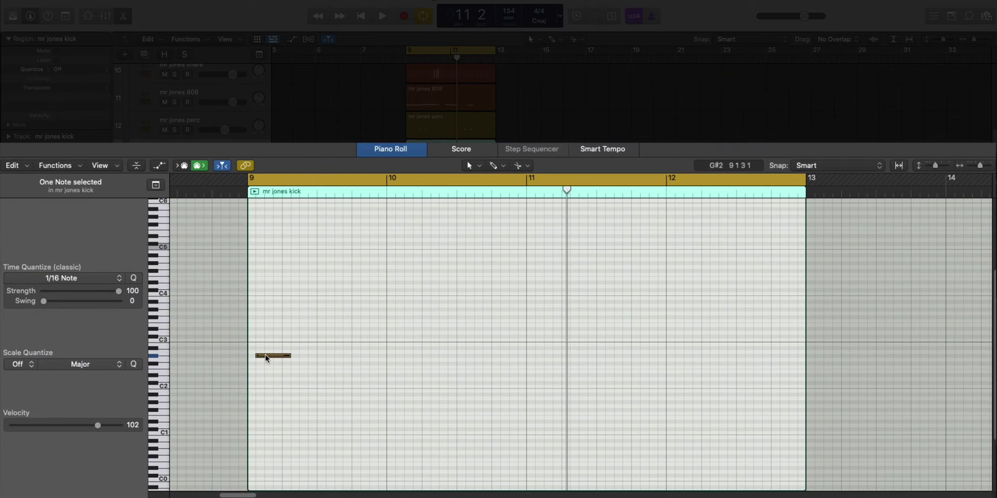
Place eighth-length F3 kick notes at 9 1 1 and 9 2 3.
left_click_drag(266, 358, 264, 322)
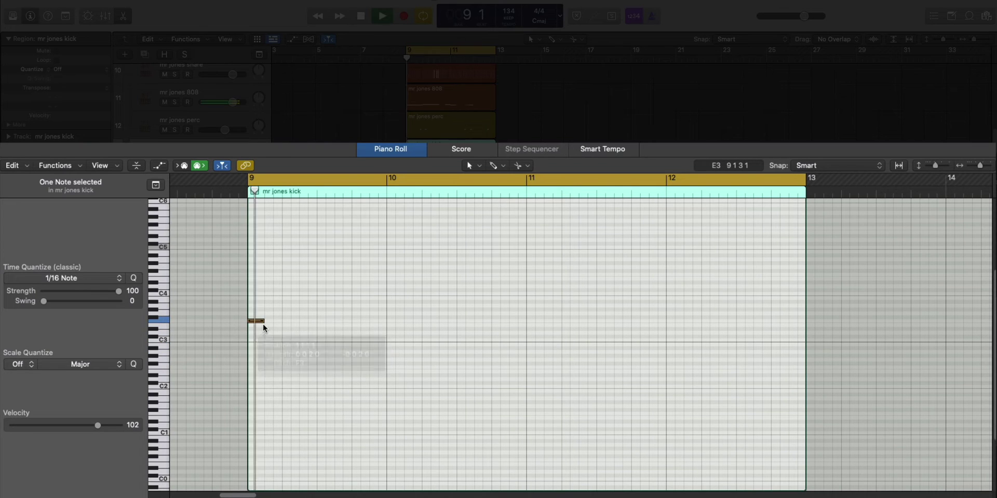
left_click(342, 322, "super")
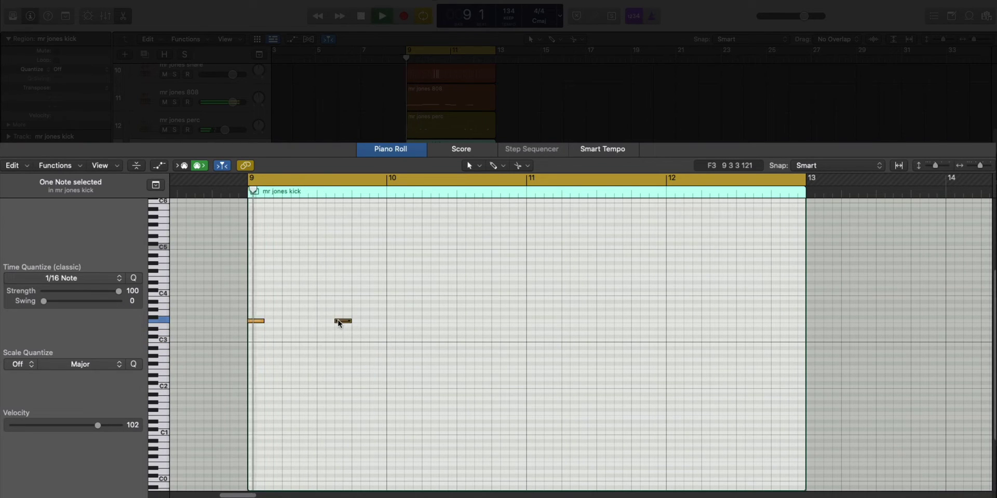
left_click_drag(342, 323, 307, 323)
key("space")
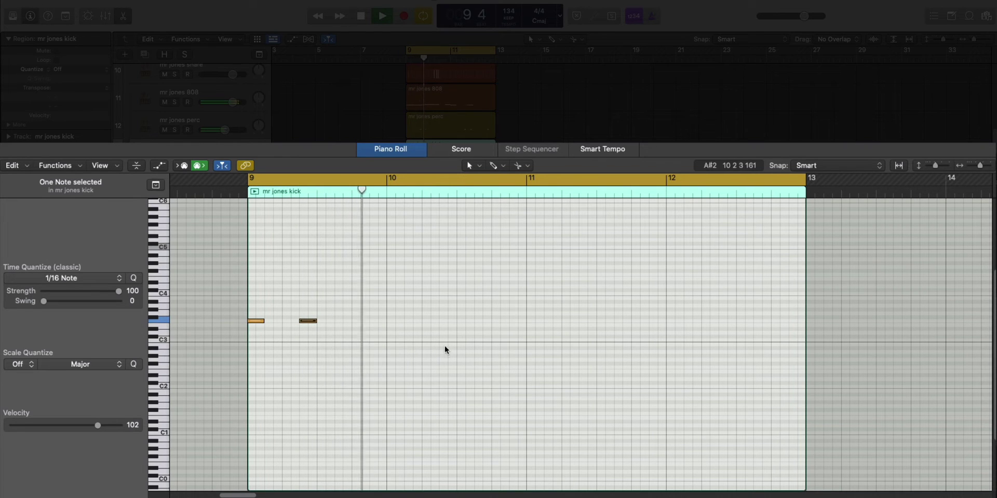
Add short F3 kick notes at 10 3 3, 10 4 1 and 10 4 2, playing the loop to check them.
left_click(485, 323, "super")
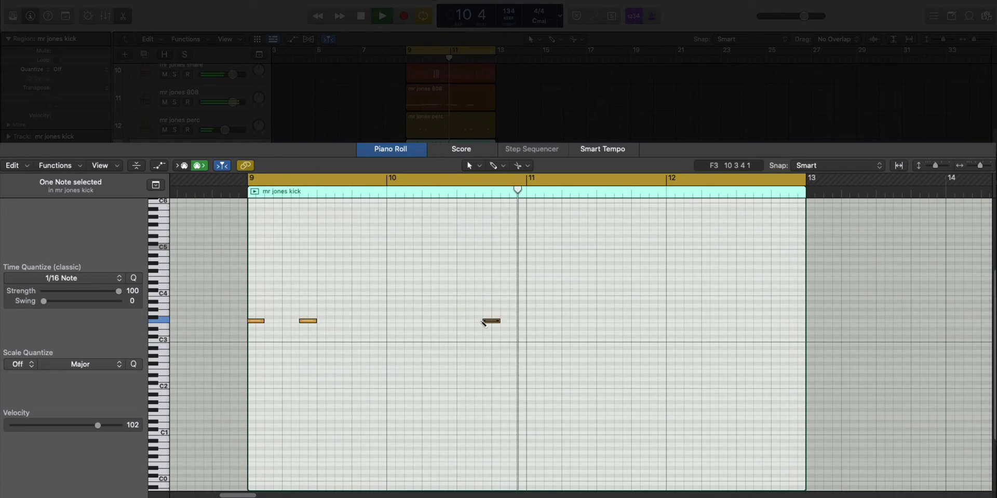
key("space")
mouse_move(487, 321)
left_mouse_down()
mouse_move(476, 323)
mouse_move(485, 378)
left_mouse_up()
key("space")
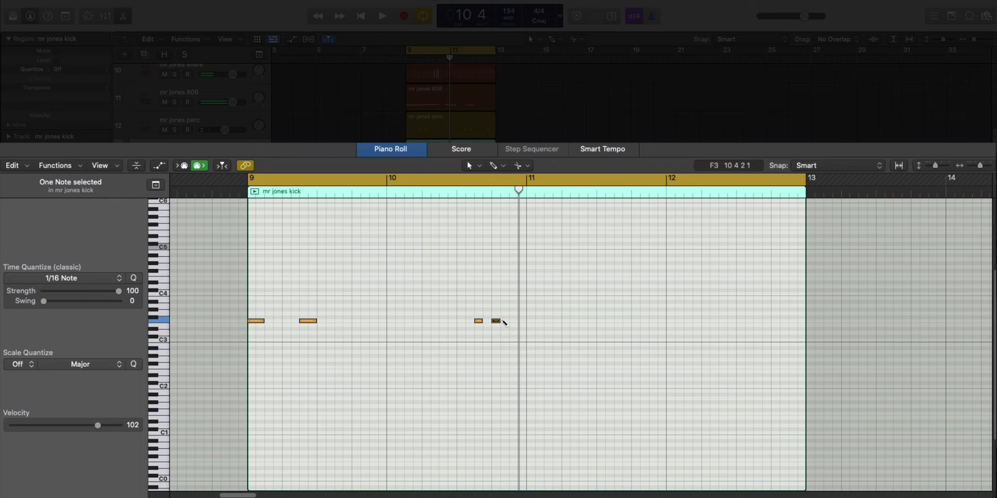
left_click(503, 321, "super")
key("space")
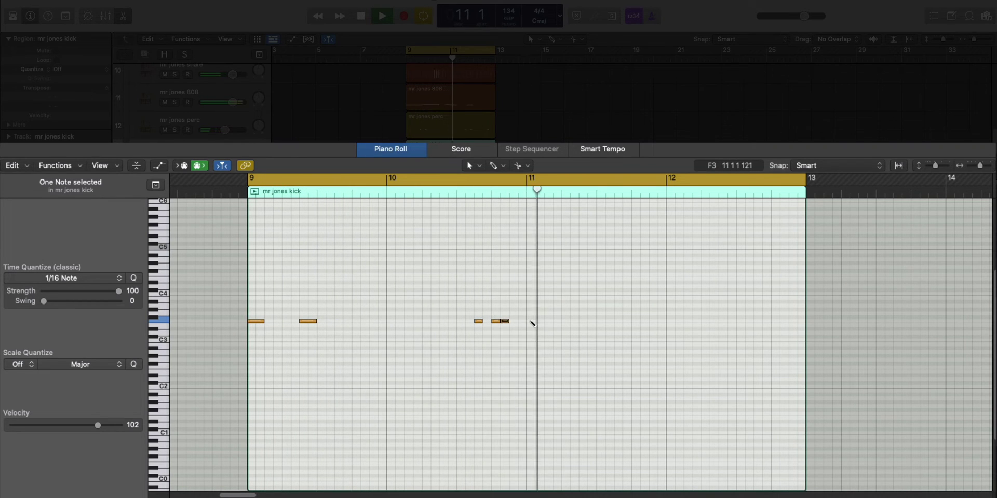
Close the Piano Roll and repeat all eight drum and vox regions from bar 9 so they fill bars 13 to 17.
key("e")
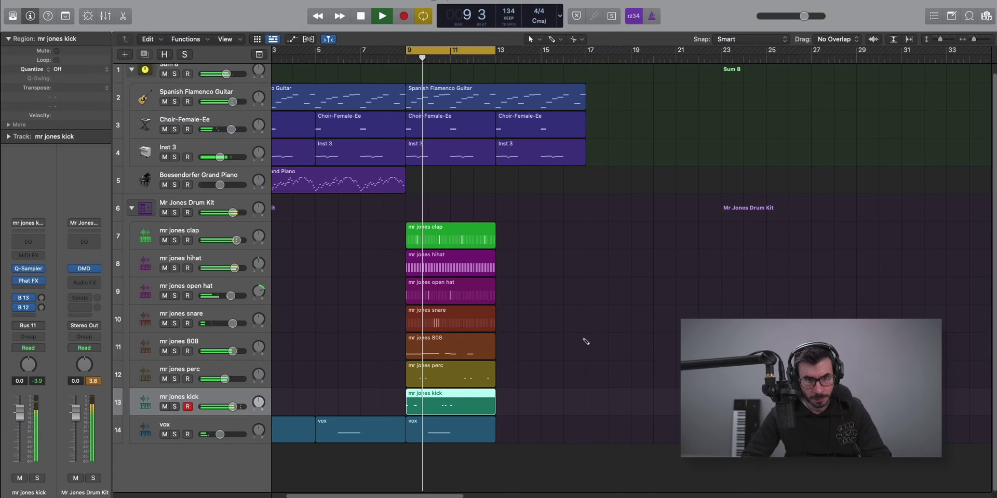
key("super+Up")
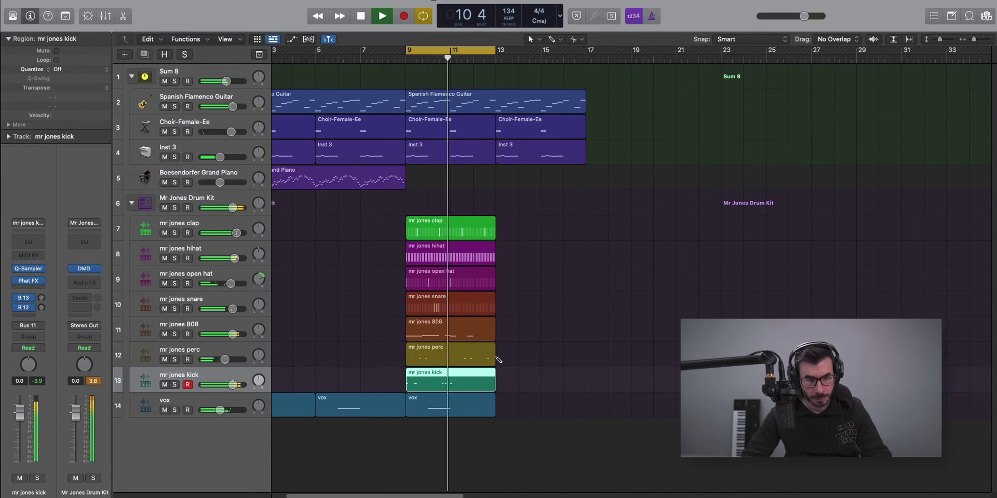
left_click_drag(513, 410, 481, 231)
key("super+r")
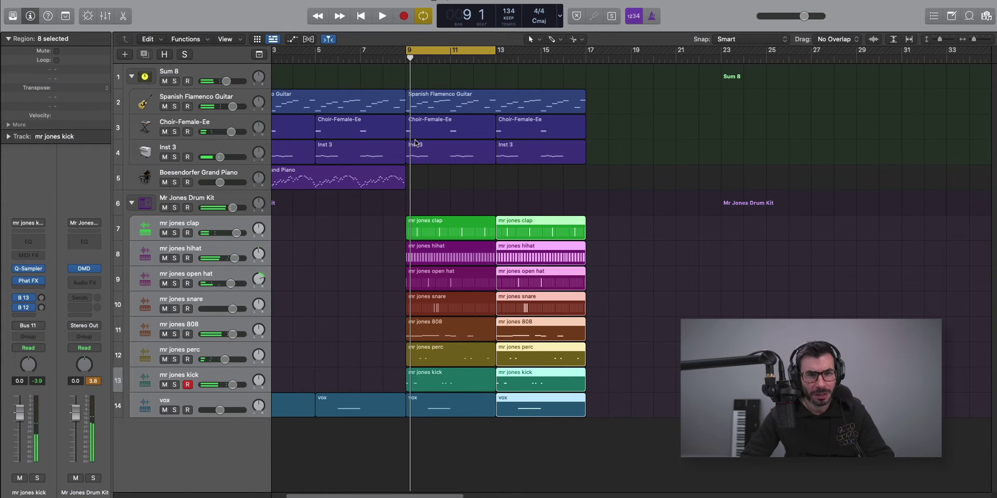
In the Inst 3 region at bar 9, delete every note except the C3 at 11 1 1, then close the editor.
double_click(453, 154)
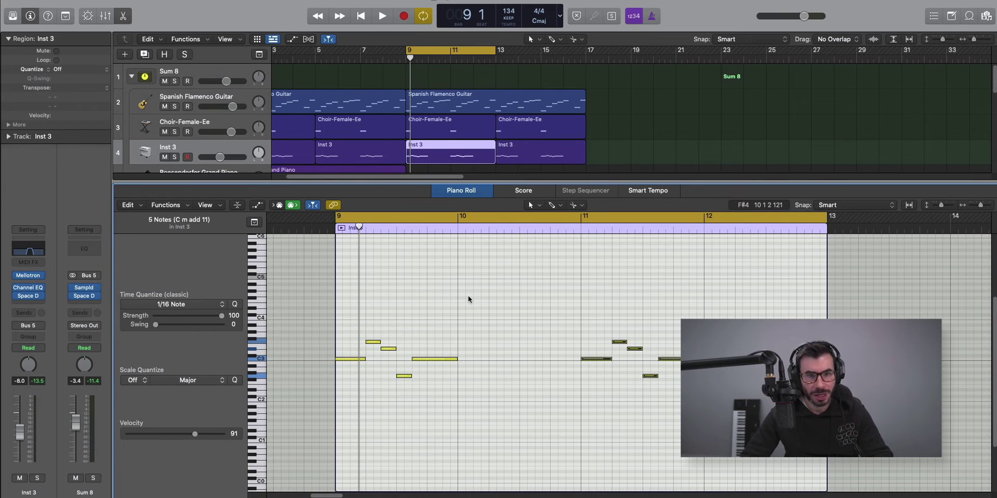
left_click_drag(485, 312, 325, 401)
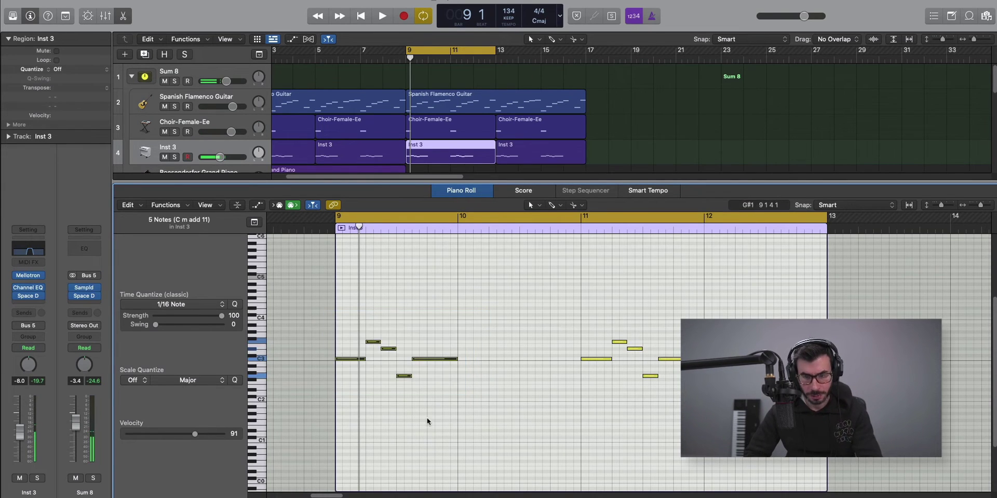
key("Delete")
left_click_drag(616, 311, 604, 415)
key("Delete")
key("space")
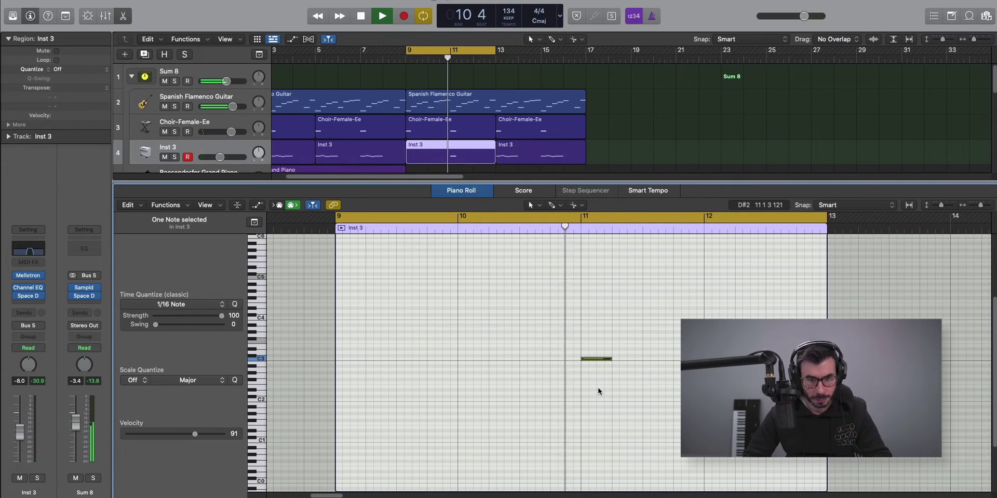
key("e")
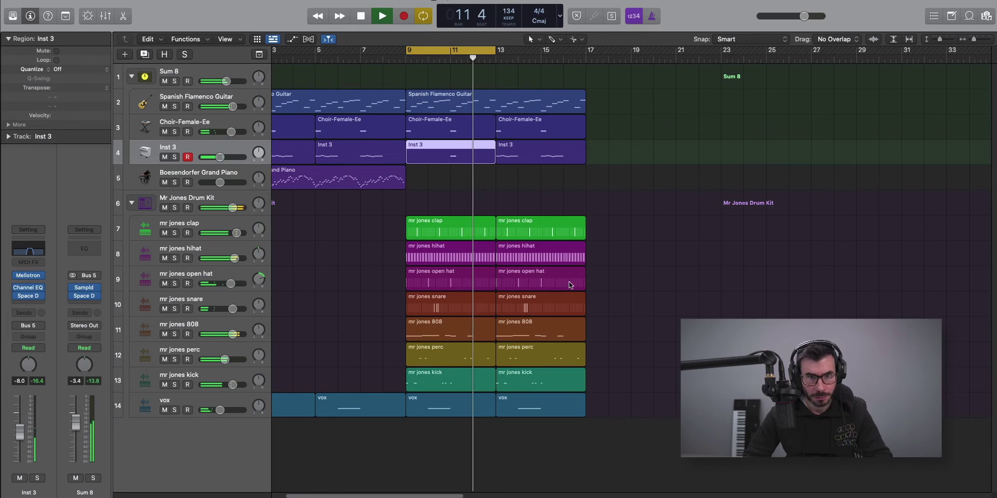
Replace the Inst 3 region at bar 13 with a repeat of the edited bar 9 region.
left_click(514, 159)
key("Delete")
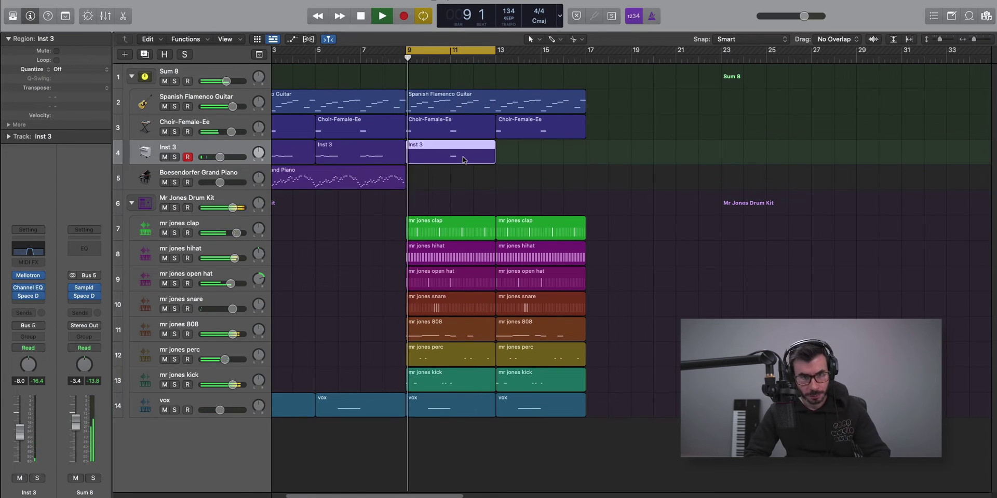
key("super+z")
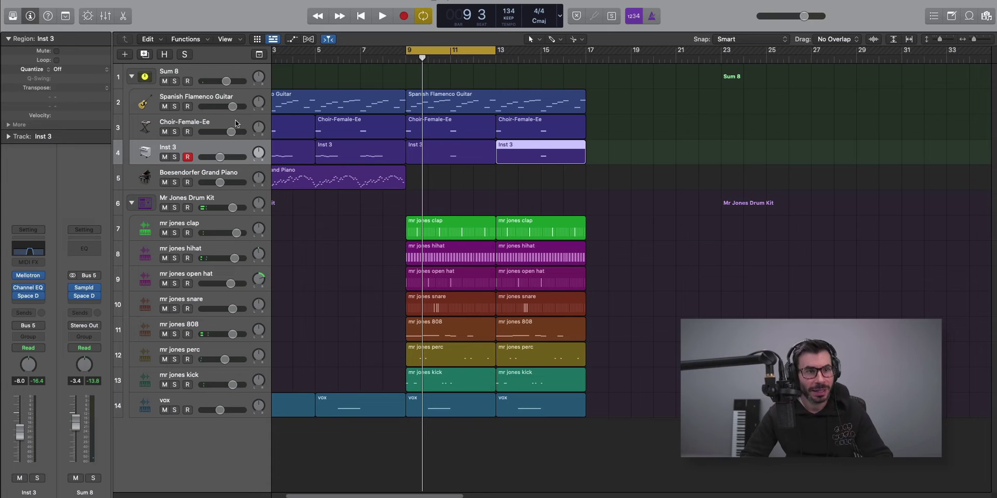
Create a software instrument track above Boesendorfer Grand Piano and load the Steinway Grand Piano patch on it.
left_click(216, 98)
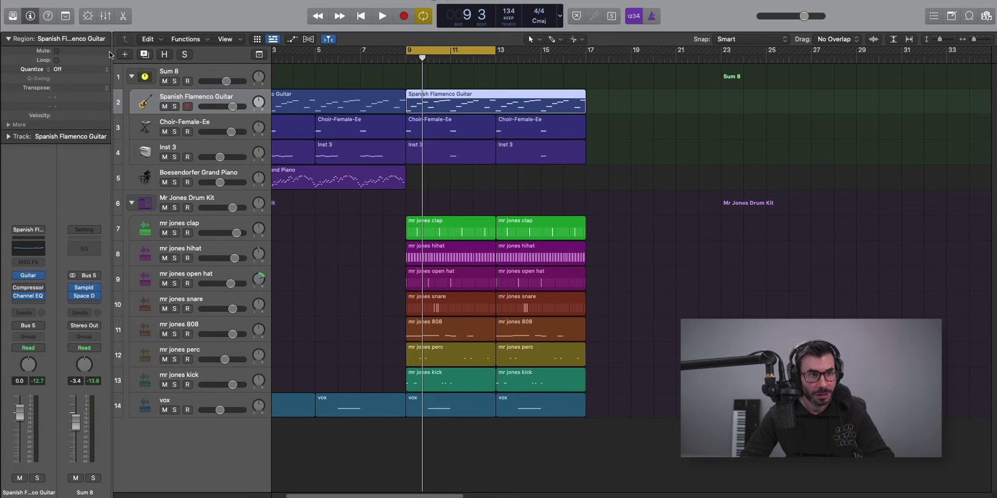
key("alt+super+n")
key("Return")
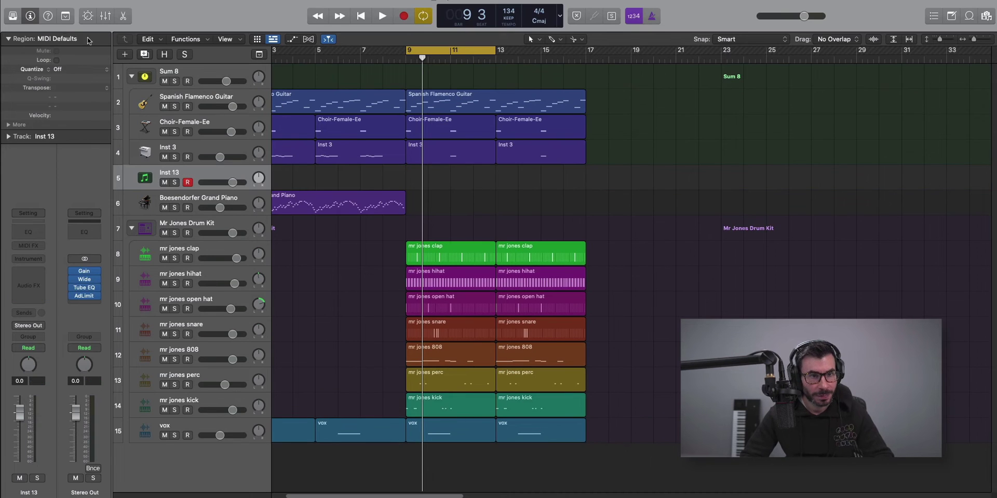
left_click(12, 18)
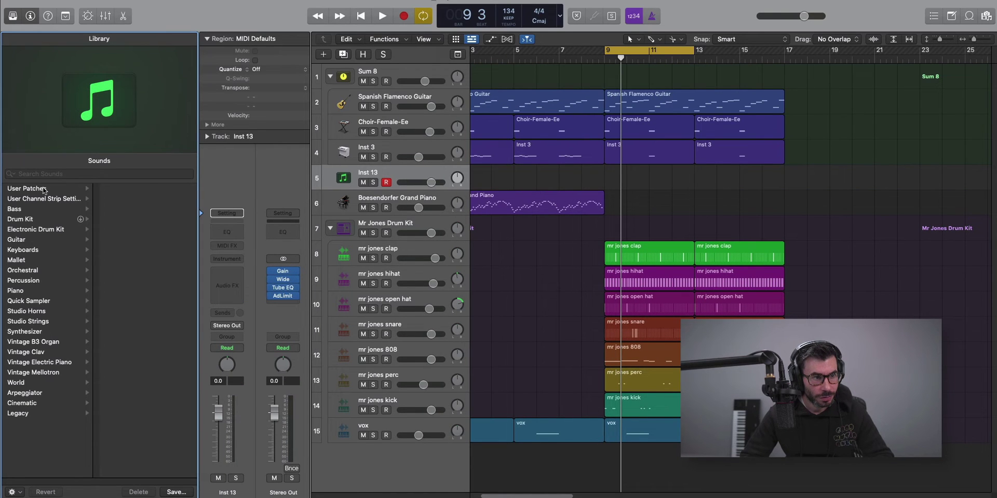
left_click(44, 190)
left_click(30, 291)
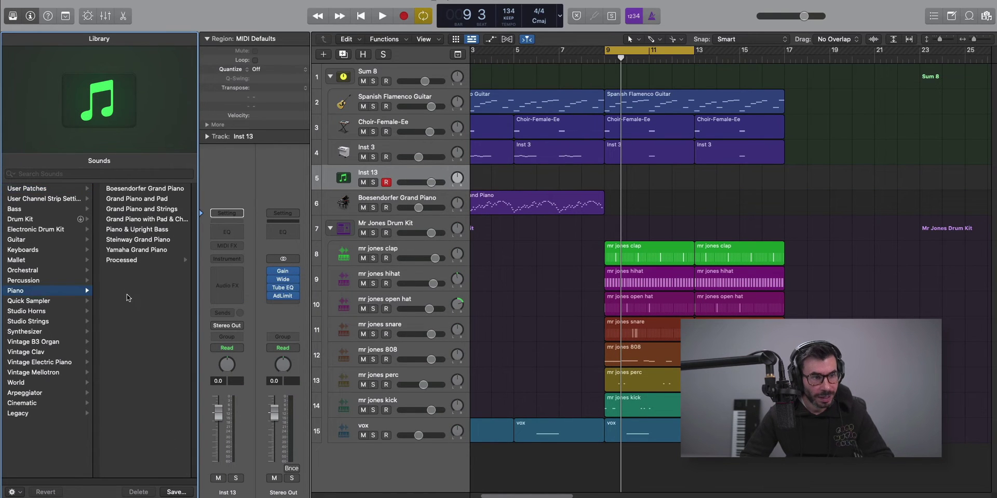
left_click(130, 240)
Copy the bar 9 Spanish Flamenco Guitar region to the Steinway Grand Piano track, open it in the Piano Roll and hide the Library.
left_click(649, 104)
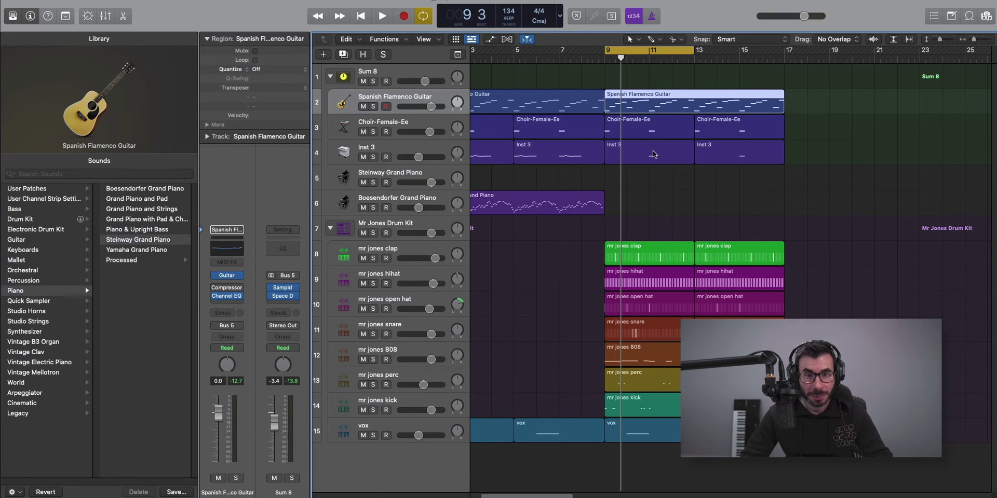
left_click_drag(653, 154, 655, 184)
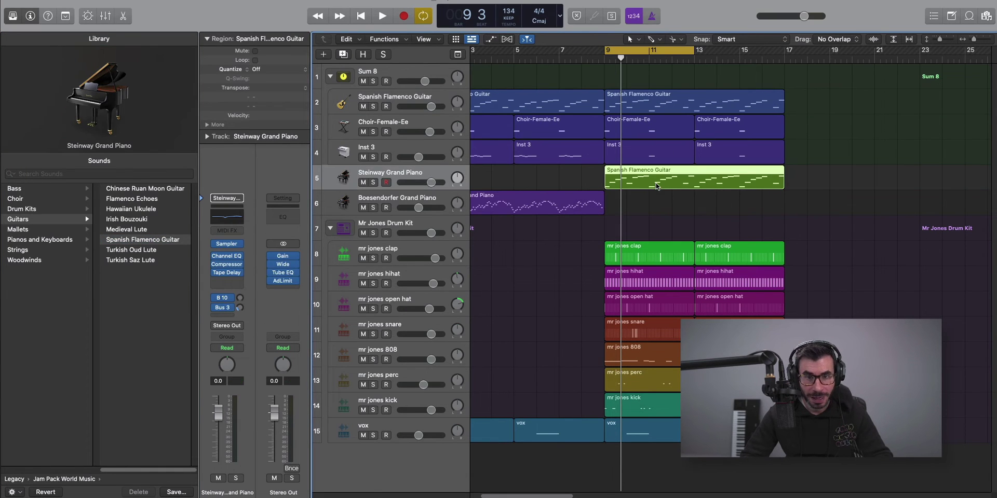
double_click(630, 177)
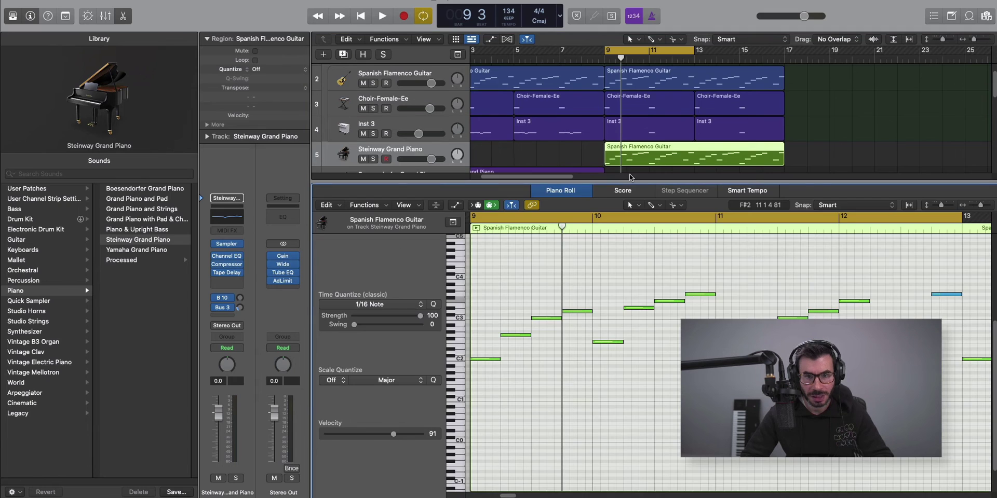
key("y")
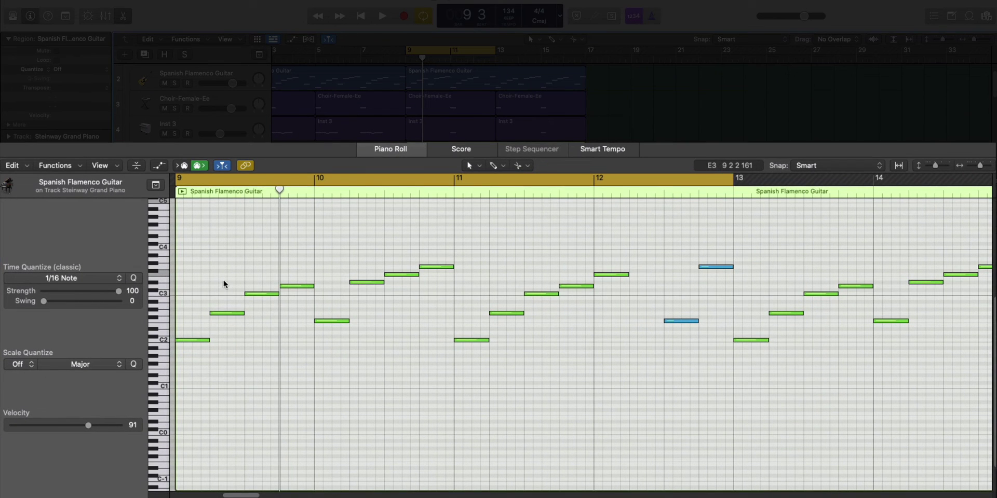
Thin out bars 9 and 10 of the piano part by deleting the notes at 9 1, 9 2, 9 4, 10 2 and 10 3.
left_click_drag(226, 281, 199, 406)
key("Delete")
key("space")
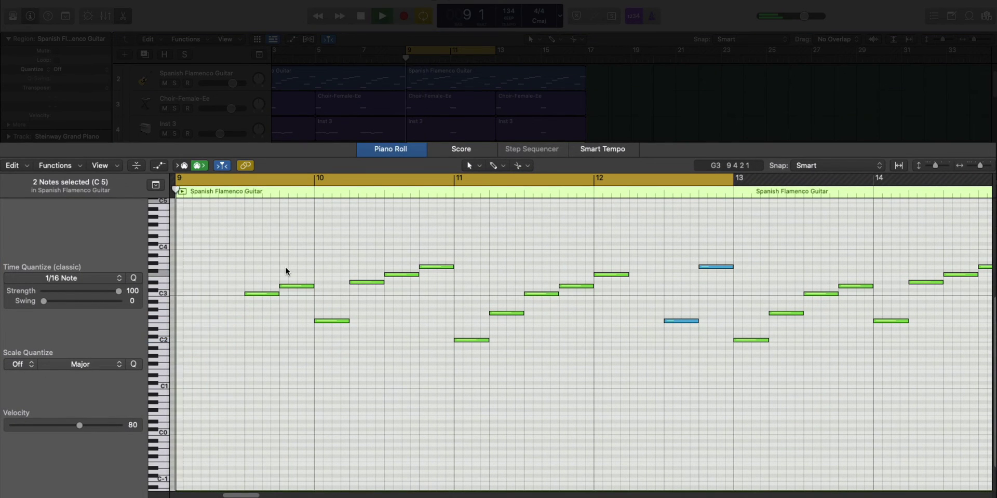
left_click(299, 286)
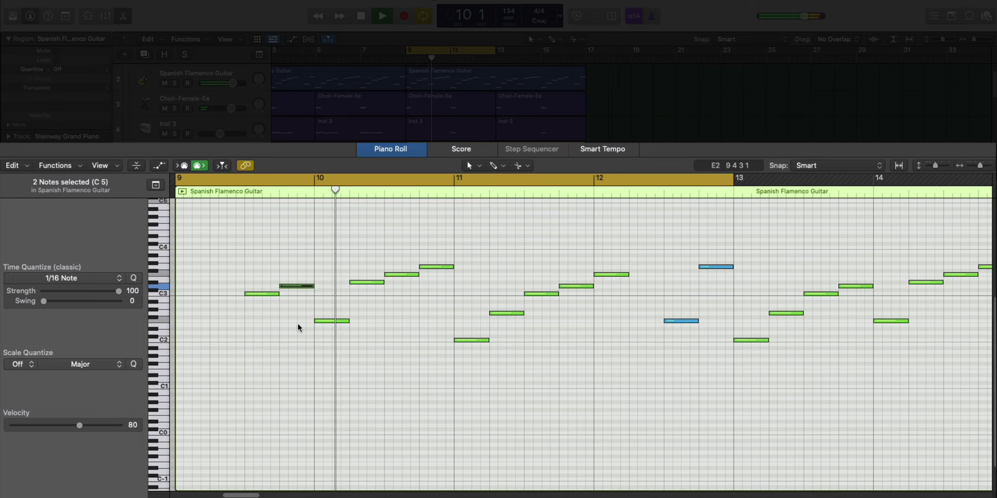
key("Delete")
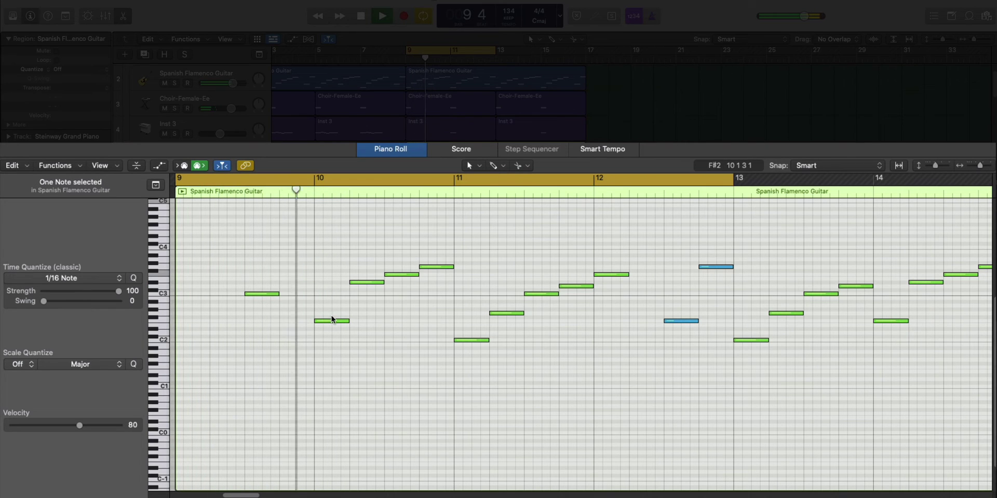
key("Delete")
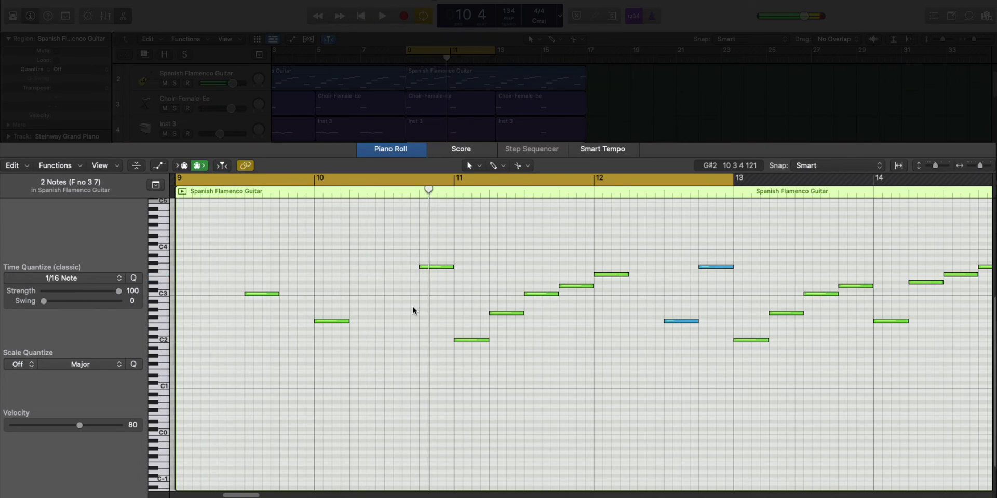
key("space")
key("space")
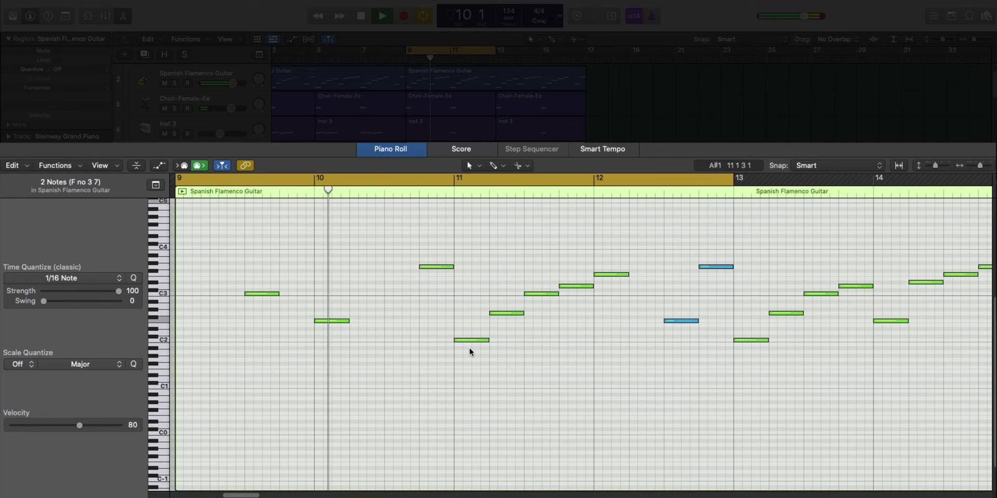
Delete the piano notes at 11 1, 11 2 and 12 3.
left_click_drag(478, 292, 517, 372)
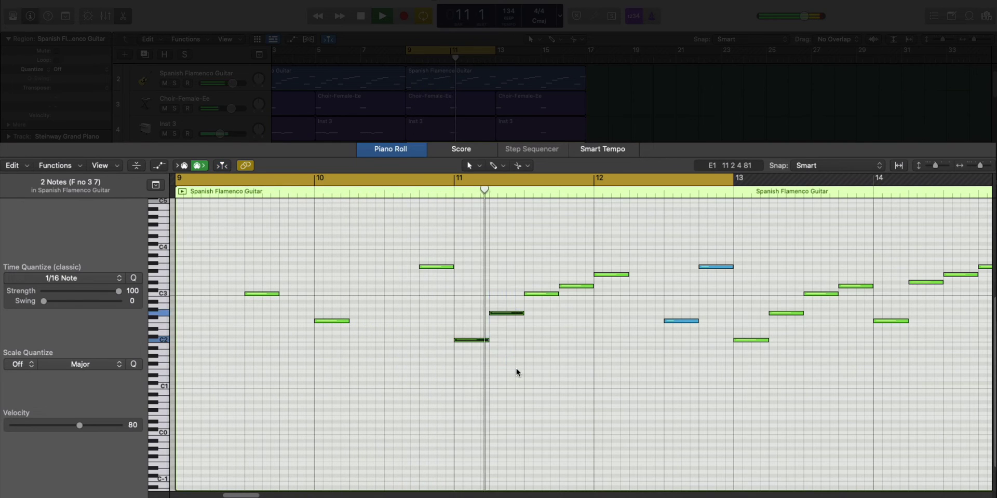
key("Delete")
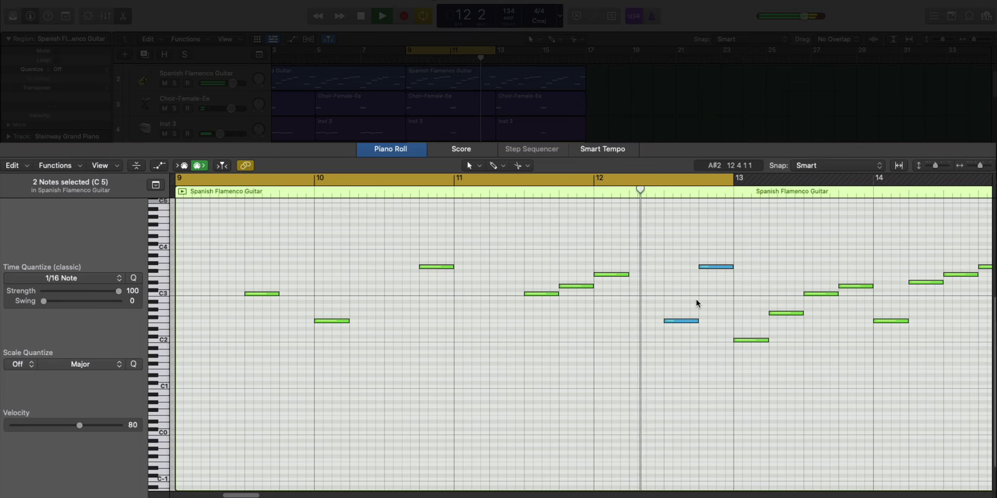
left_click_drag(667, 311, 701, 336)
key("Delete")
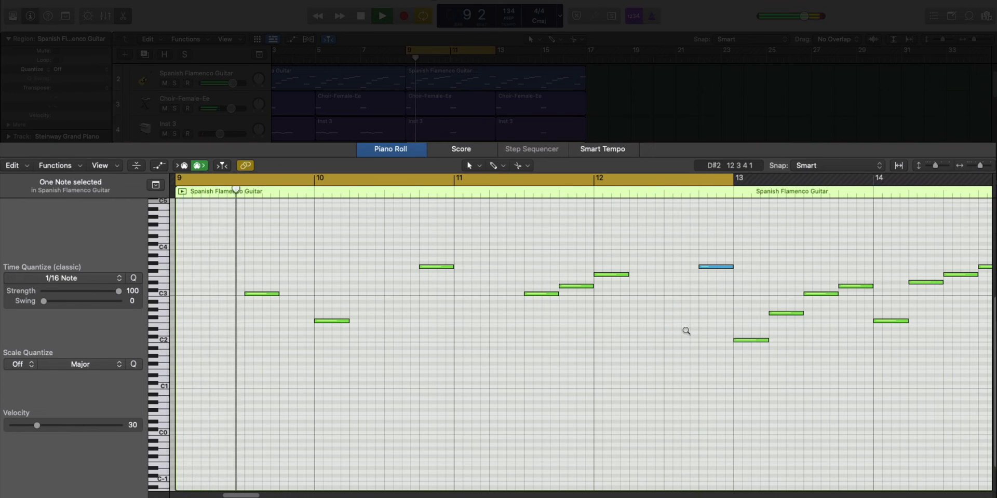
Delete all piano notes from bar 13 to the end of the region.
key("super+Left")
left_click_drag(917, 404, 545, 255)
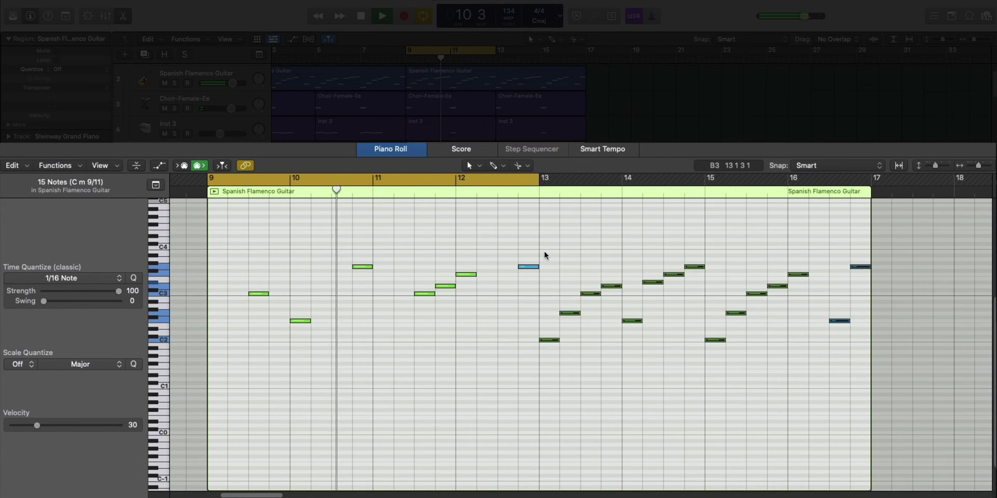
key("Delete")
key("space")
Transpose the seven remaining piano notes up two octaves and repeat them from bar 13.
left_click_drag(592, 322, 77, 219)
key("alt+shift+Up")
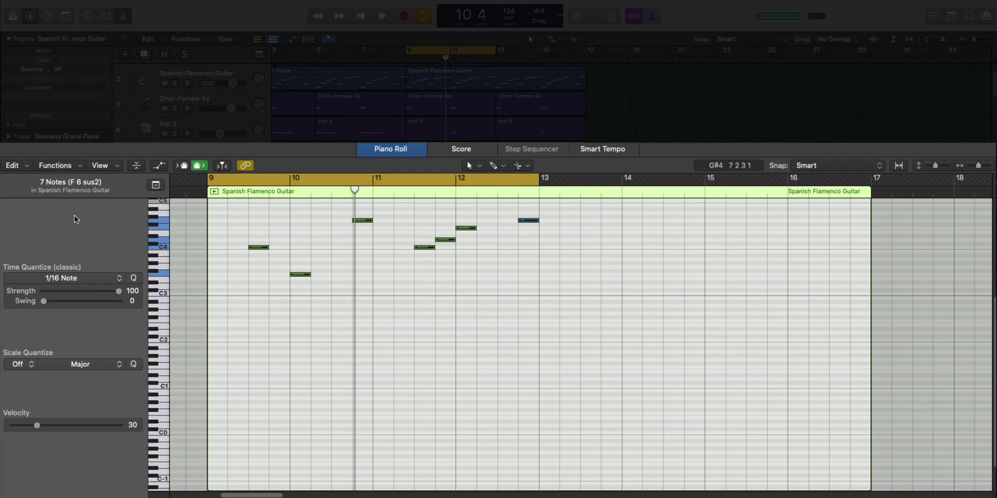
key("alt+shift+Up")
key("space")
scroll(375, 310, "up", 3)
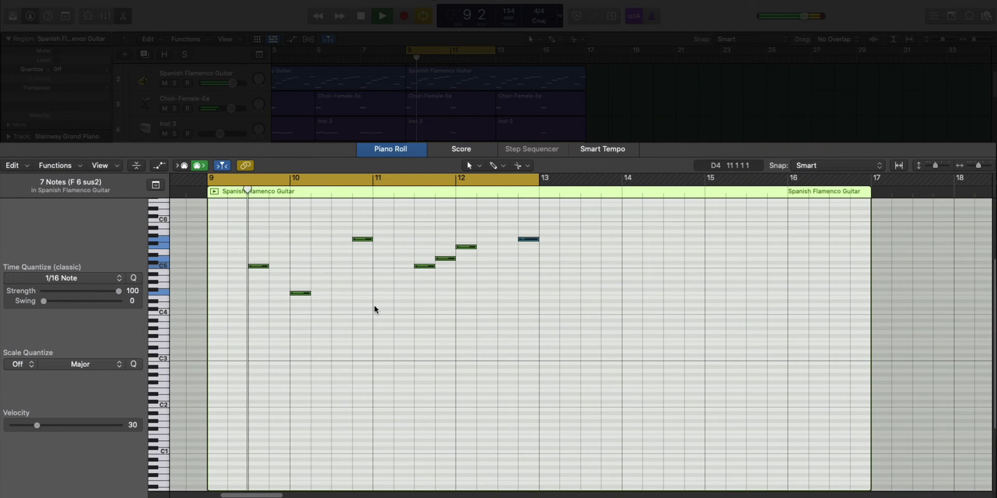
scroll(374, 310, "left", 5)
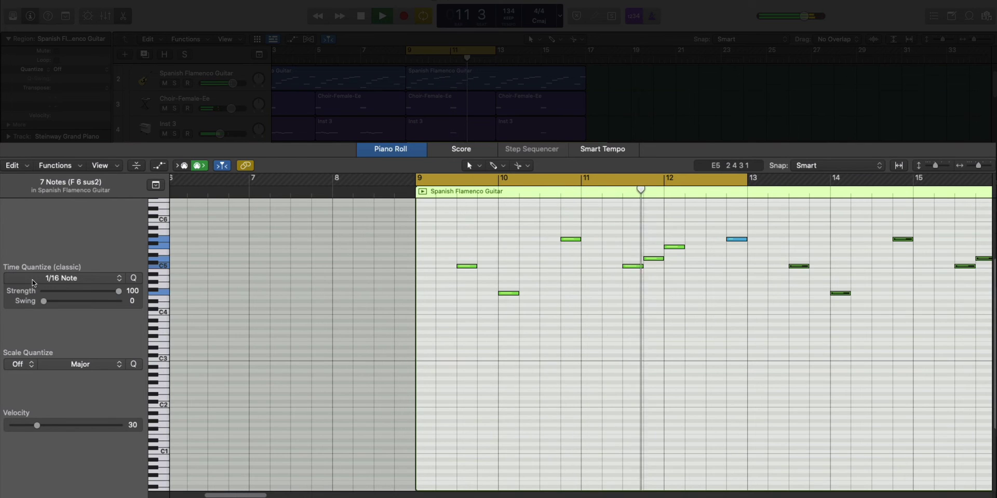
Add a stereo Space Designer reverb to the Steinway Grand Piano track with its default settings.
left_click(28, 281)
mouse_move(78, 310)
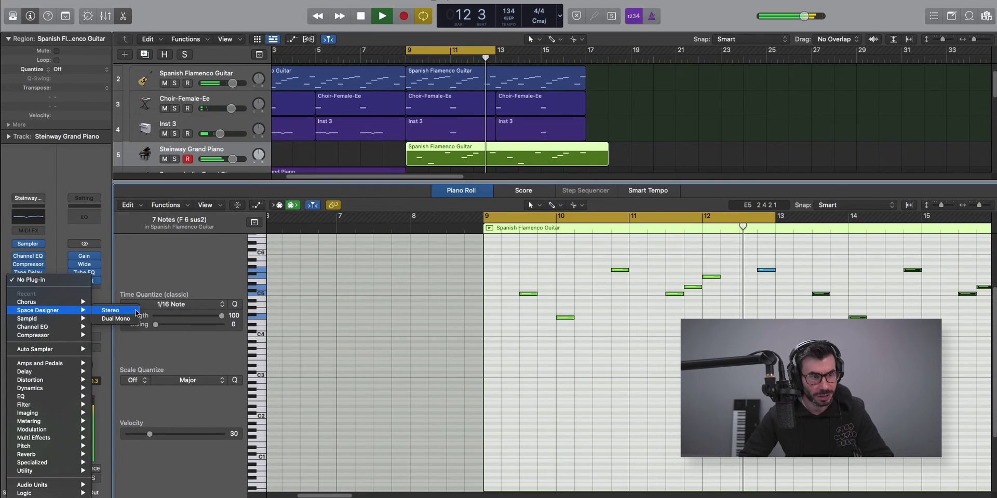
left_click(136, 311)
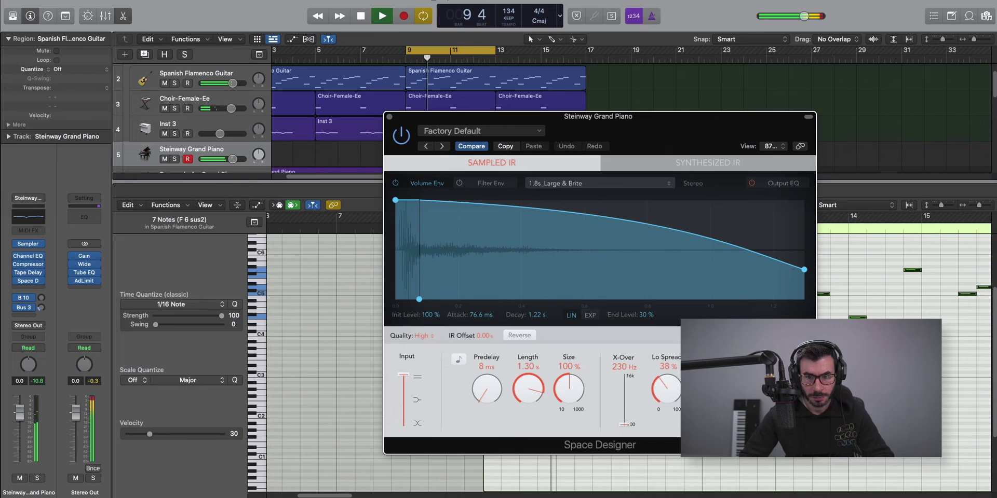
left_click(388, 117)
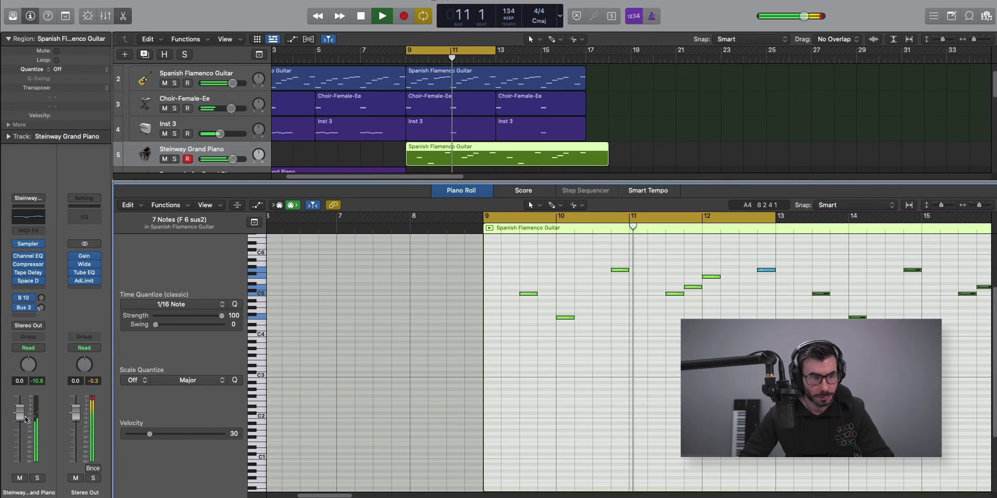
Lower the Steinway Grand Piano's volume to -13.4 dB and trim the end of its region back to bar 17.
left_click_drag(20, 413, 20, 447)
key("x")
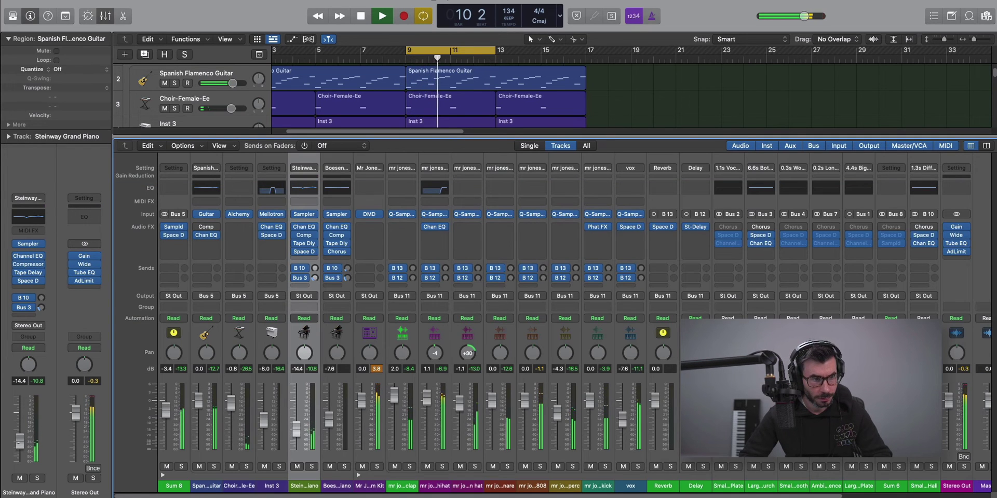
key("x")
key("x")
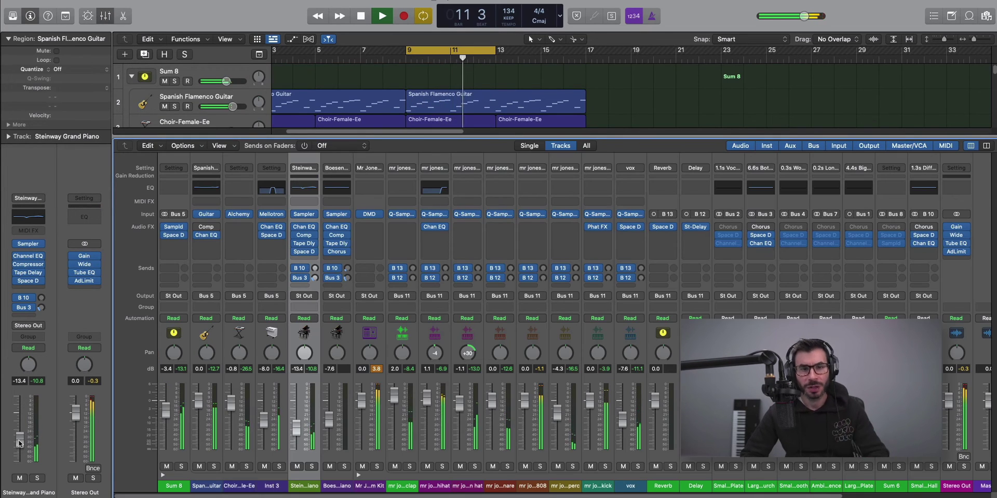
key("x")
key("x")
key("x")
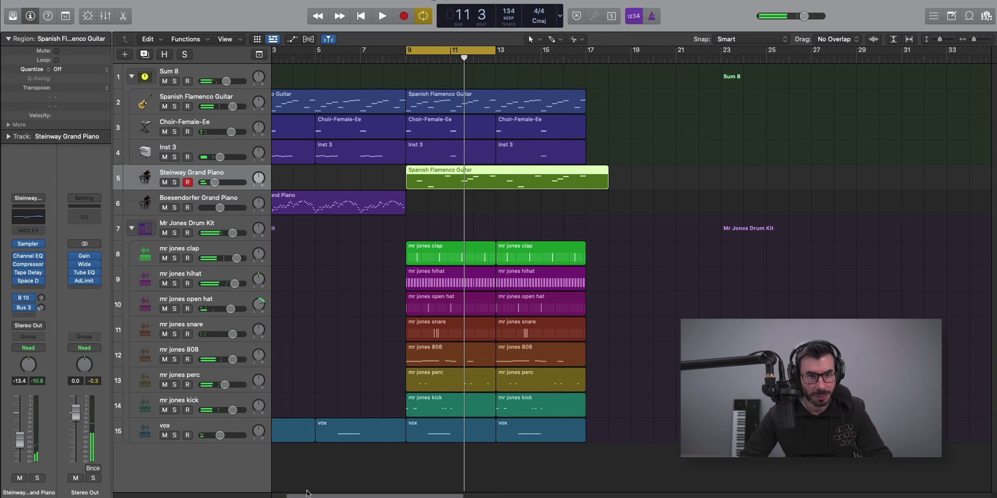
left_click_drag(592, 188, 582, 188)
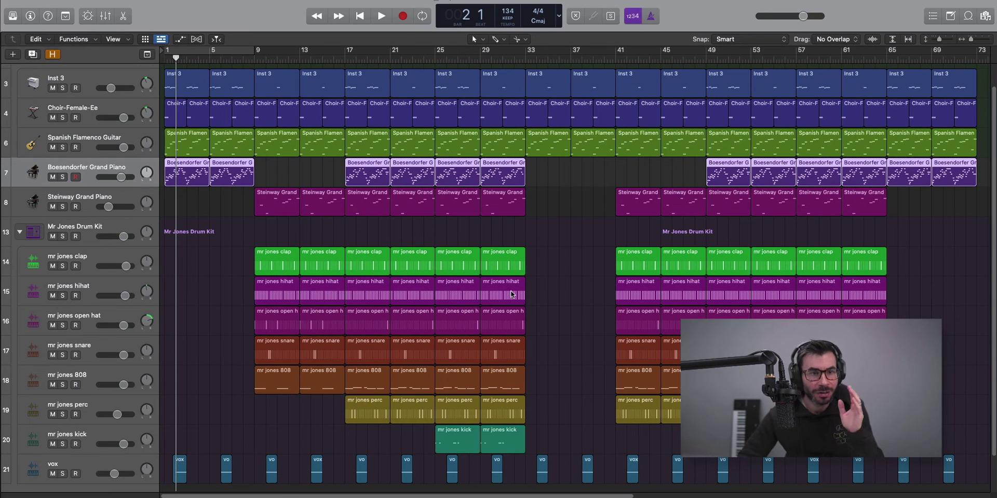
Inspect and audition the sustained C0 notes in the first mr jones 808 region at bar 9.
left_click(291, 377)
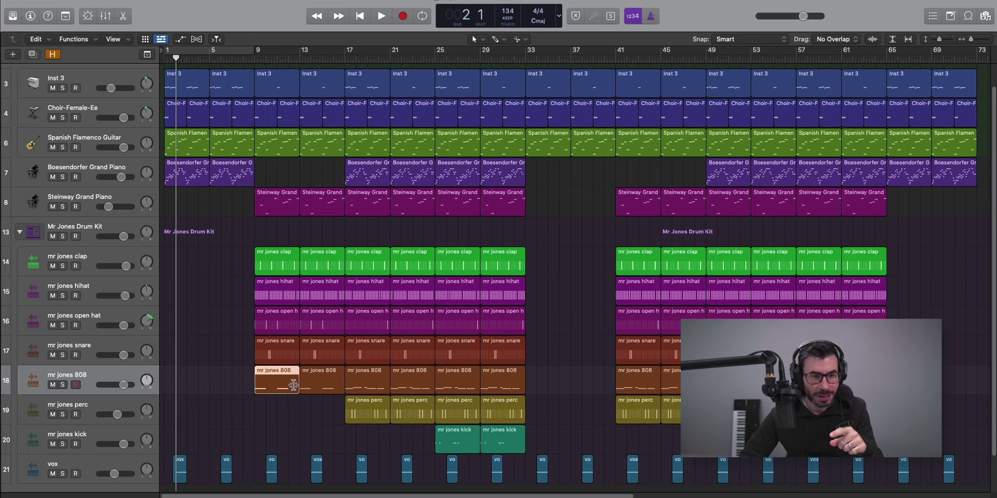
double_click(292, 387)
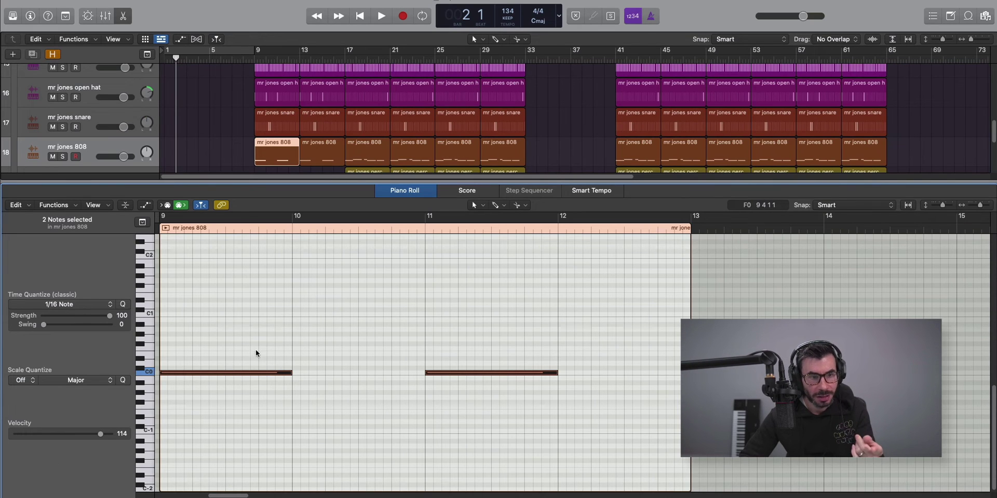
left_click(242, 373)
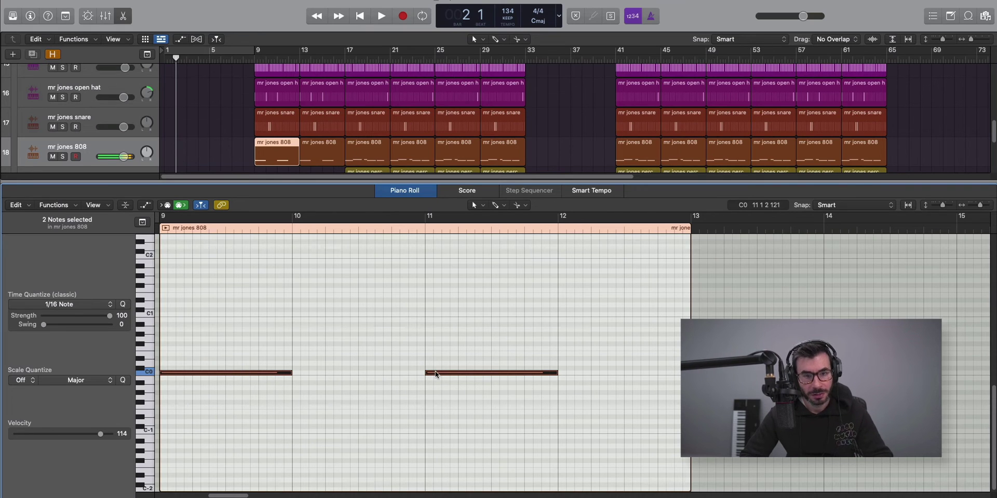
left_click(216, 367)
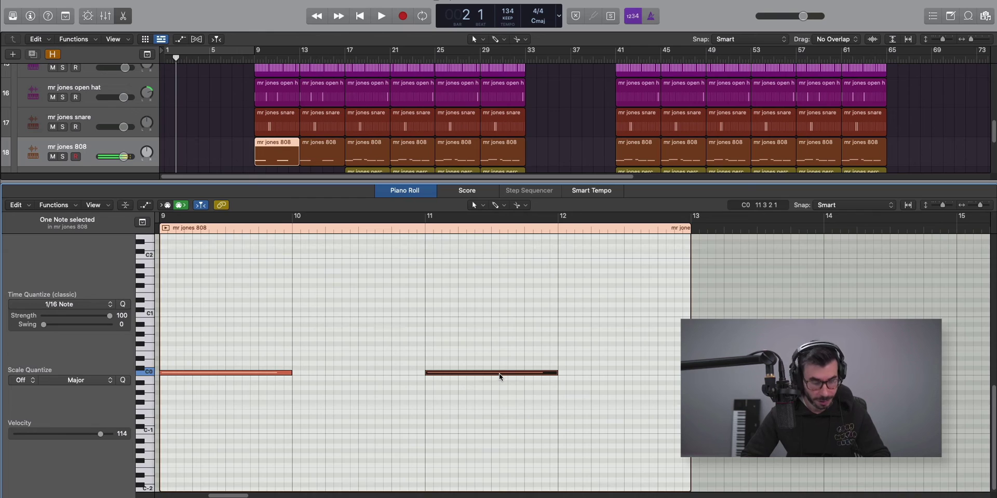
key("x")
key("x")
key("super+Up")
key("super+Up")
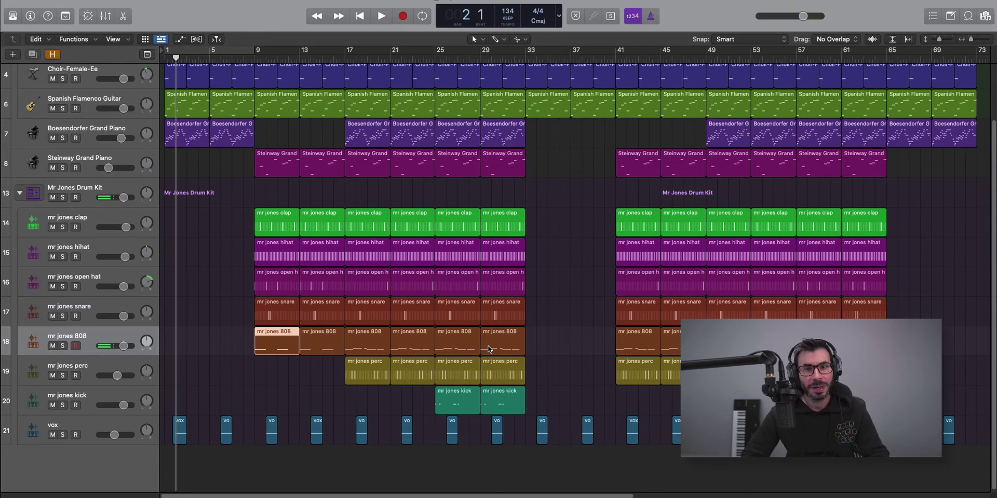
Fit the full arrangement in view and play it back from the beginning.
key("z")
key("z")
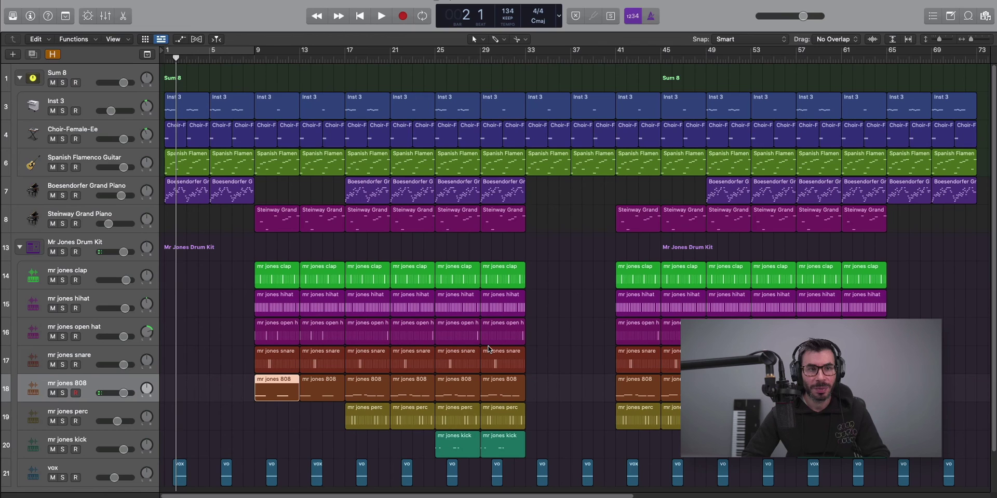
key("z")
key("z")
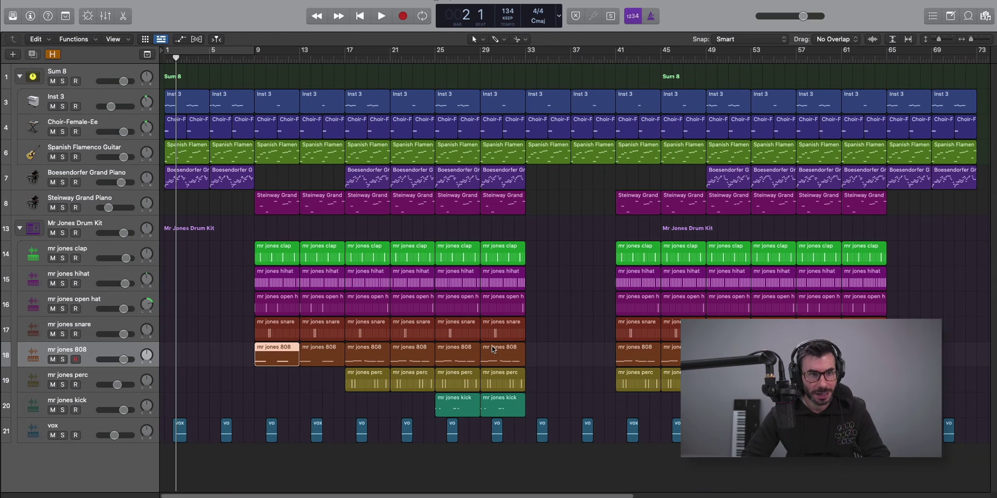
key("Return")
key("space")
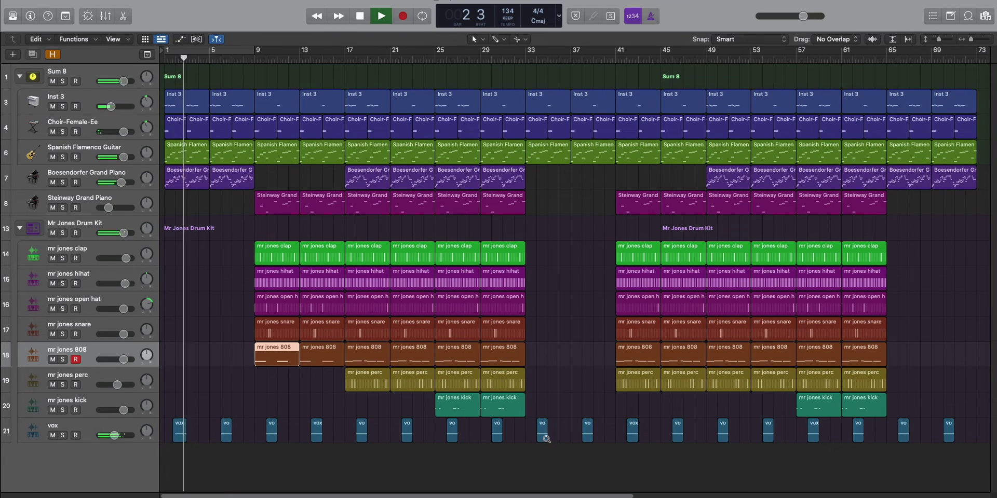
scroll(547, 441, "up", 2)
scroll(546, 441, "up", 1)
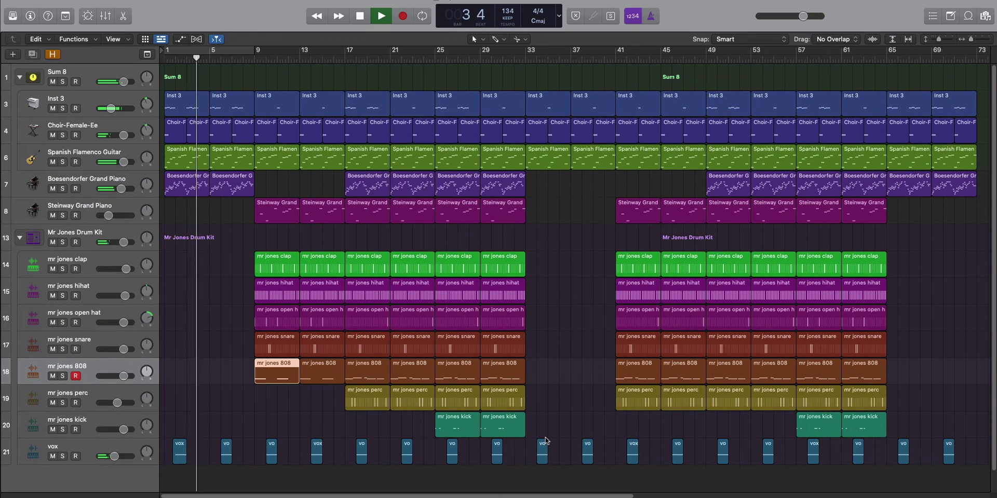